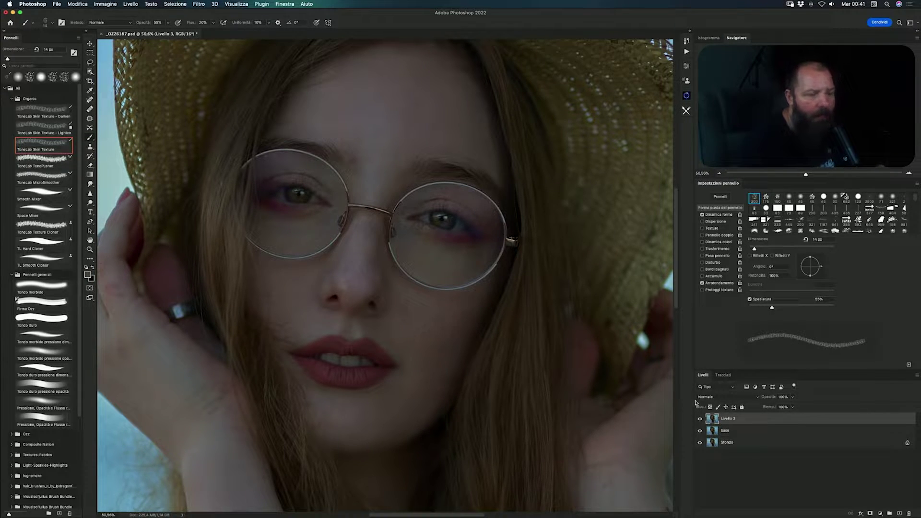
# - Toggle Livello 3 off and on while zooming in on the lens reflections
pyautogui.click(700, 419)
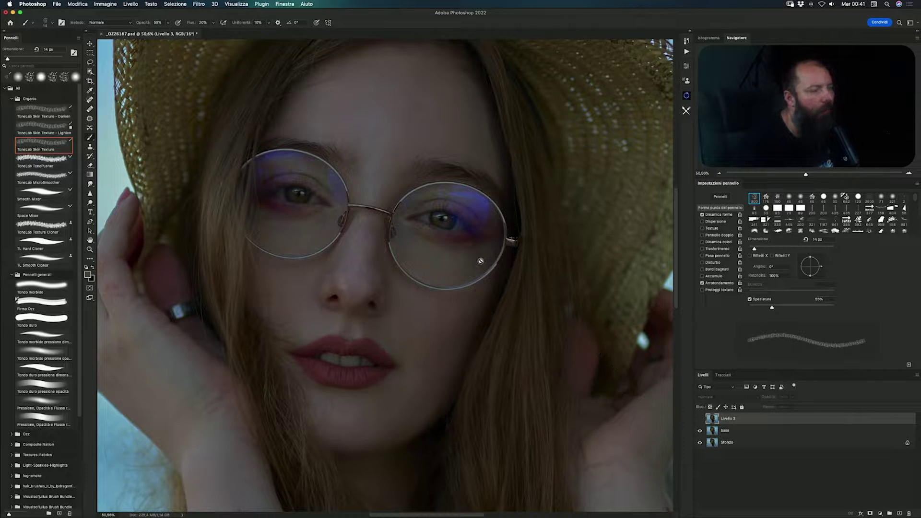
pyautogui.scroll(3, 379, 204)
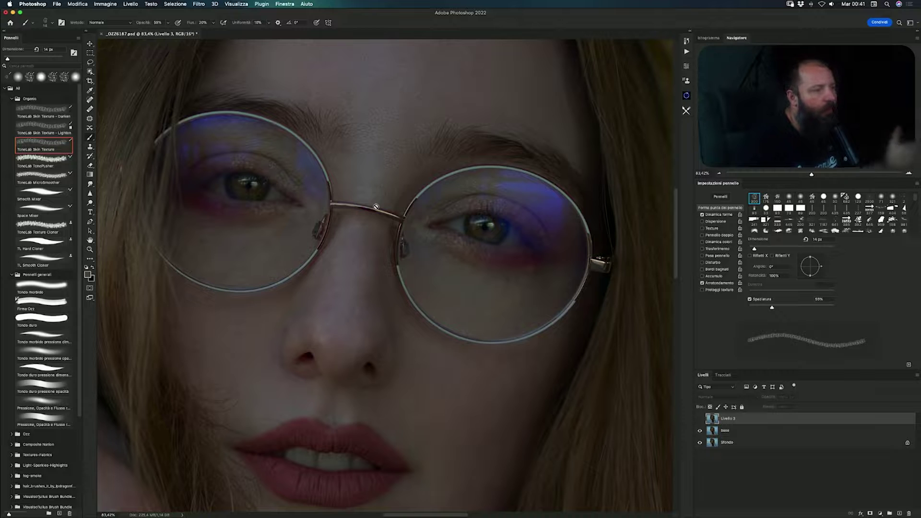
pyautogui.click(700, 419)
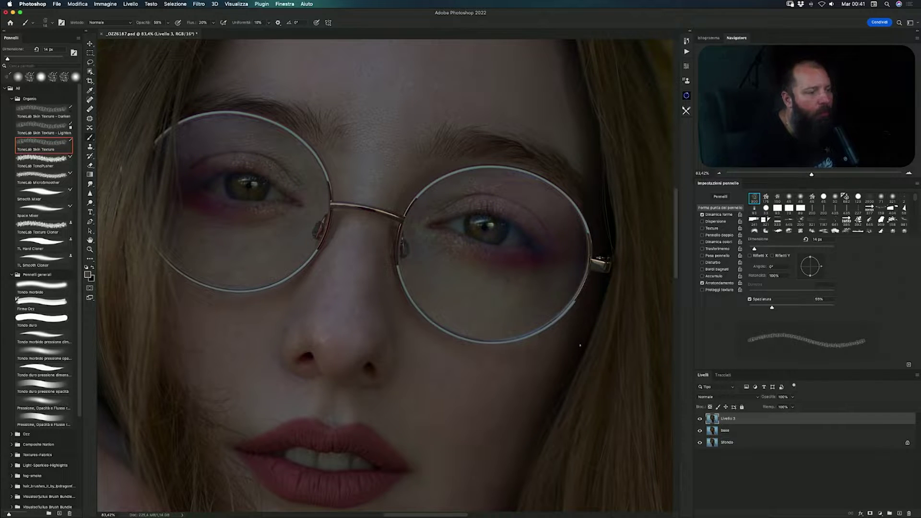
pyautogui.scroll(-3, 376, 187)
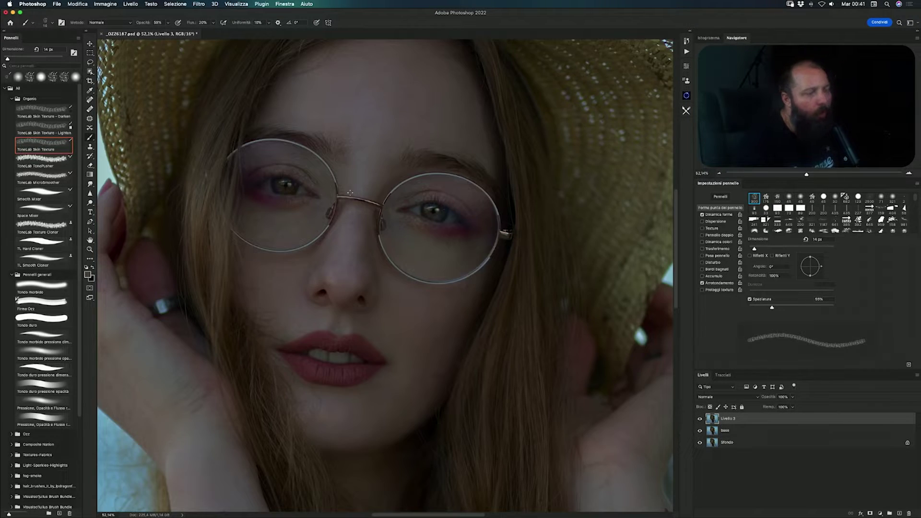
pyautogui.scroll(3, 350, 192)
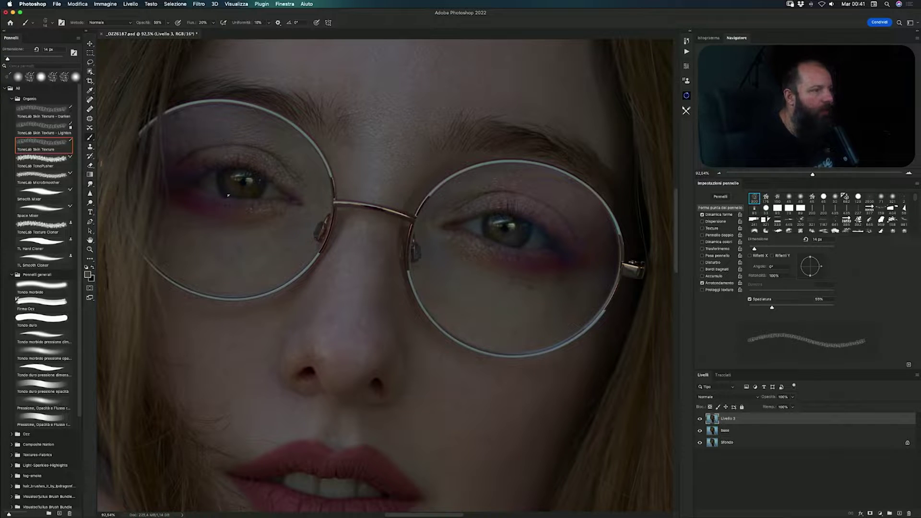
pyautogui.scroll(-8, 294, 176)
pyautogui.scroll(-5, 333, 179)
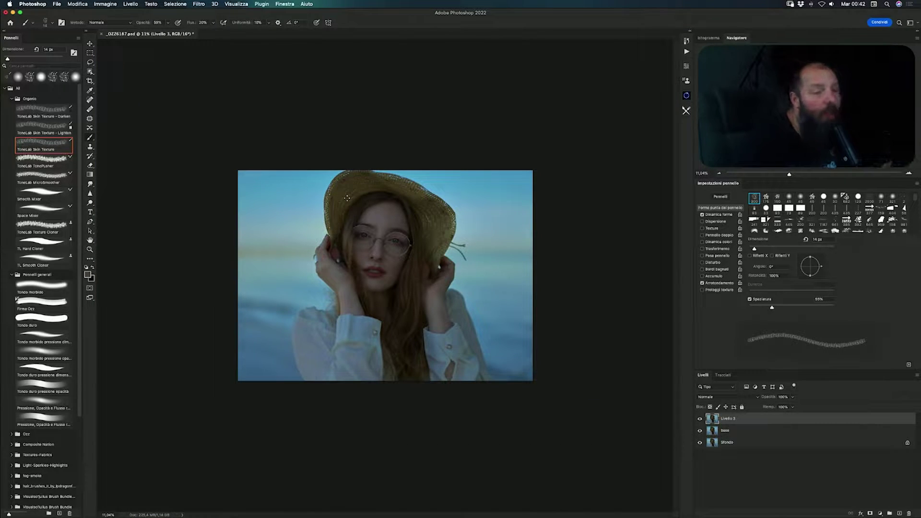
# - Compare the whole image with and without Livello 3, leaving it hidden
pyautogui.click(699, 419)
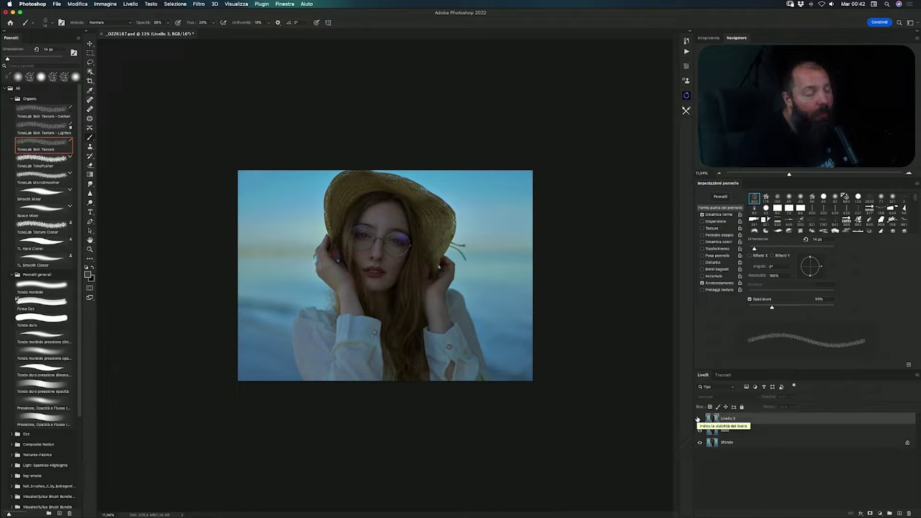
pyautogui.click(699, 419)
pyautogui.scroll(5, 402, 249)
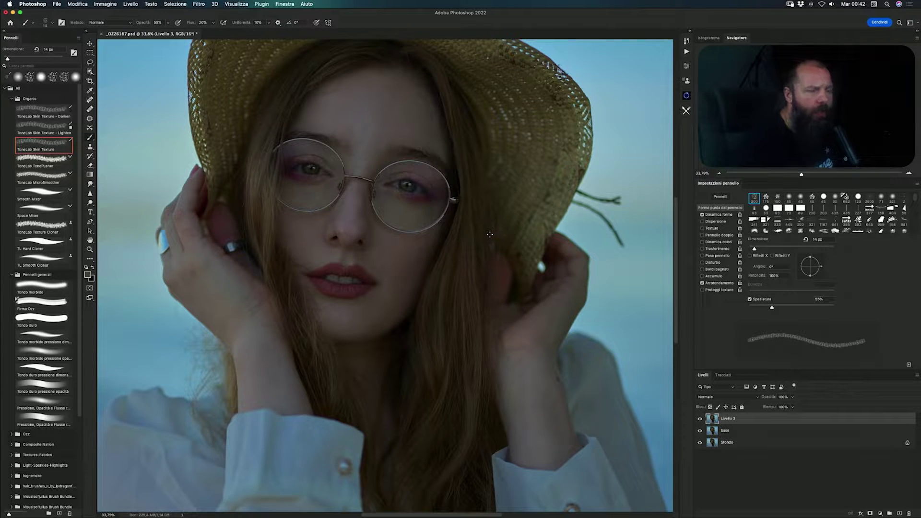
pyautogui.scroll(-4, 492, 232)
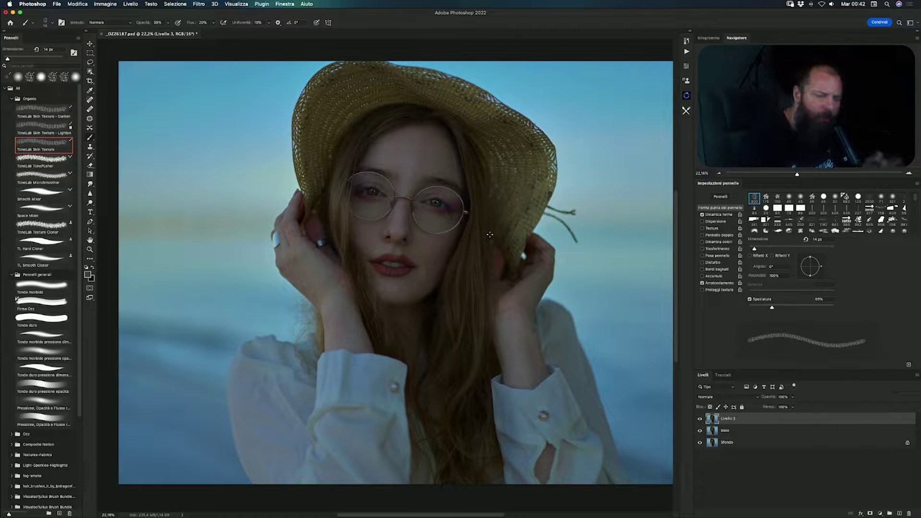
pyautogui.hscroll(2, 490, 234)
pyautogui.scroll(5, 419, 194)
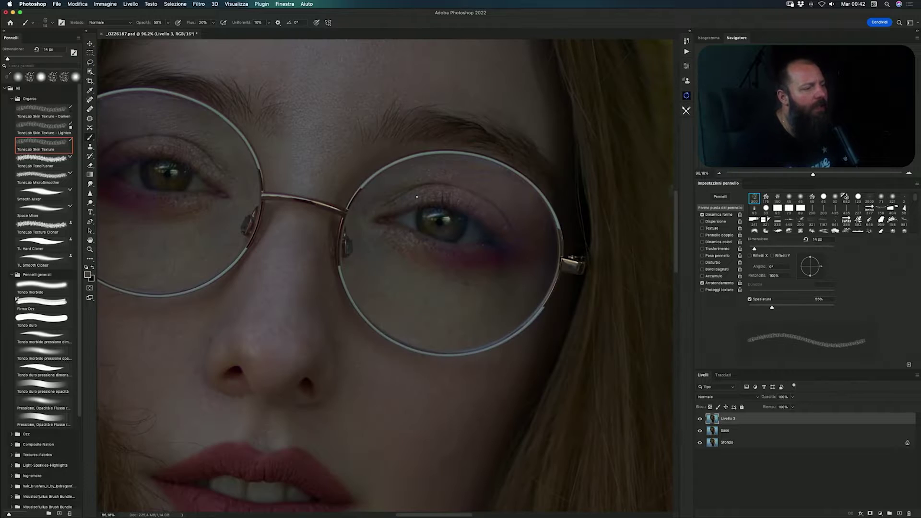
pyautogui.scroll(-2, 418, 194)
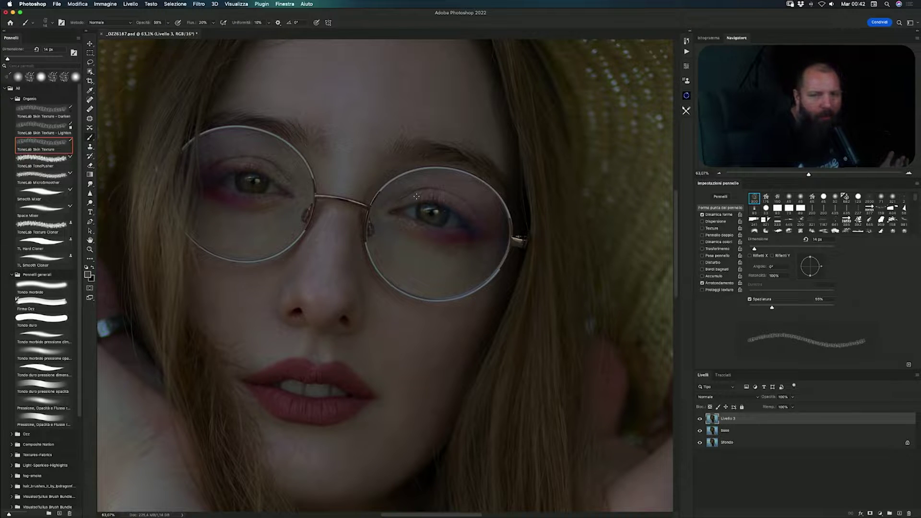
pyautogui.click(700, 419)
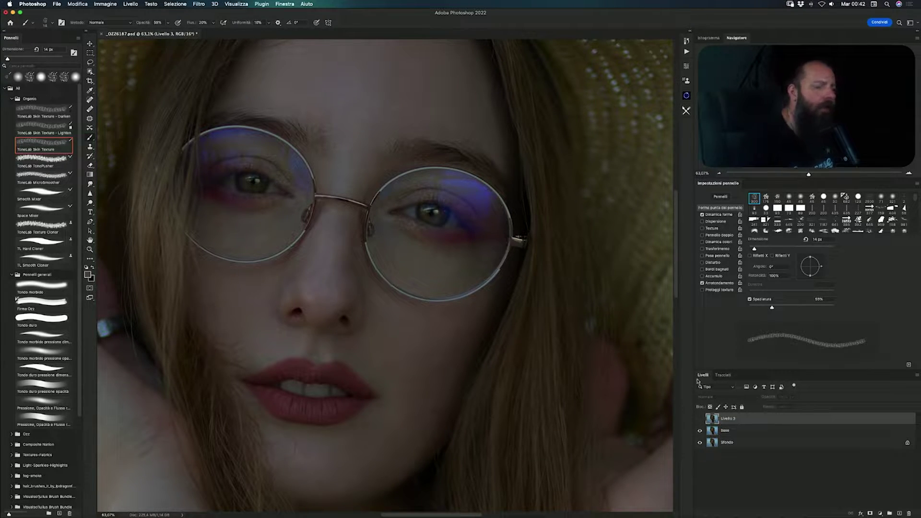
# - Run Delicious Retouch 4 Freq. Separation on the base layer, then begin Dodge & Burn
pyautogui.click(736, 435)
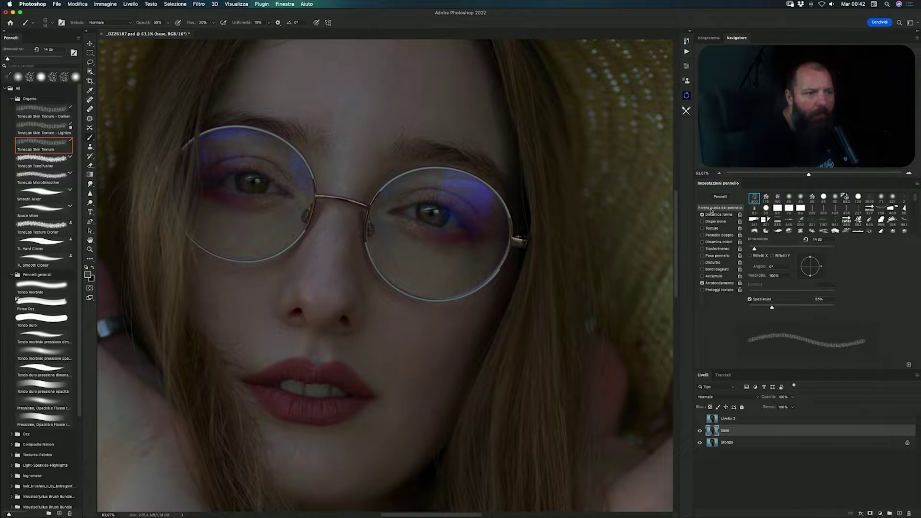
pyautogui.click(687, 111)
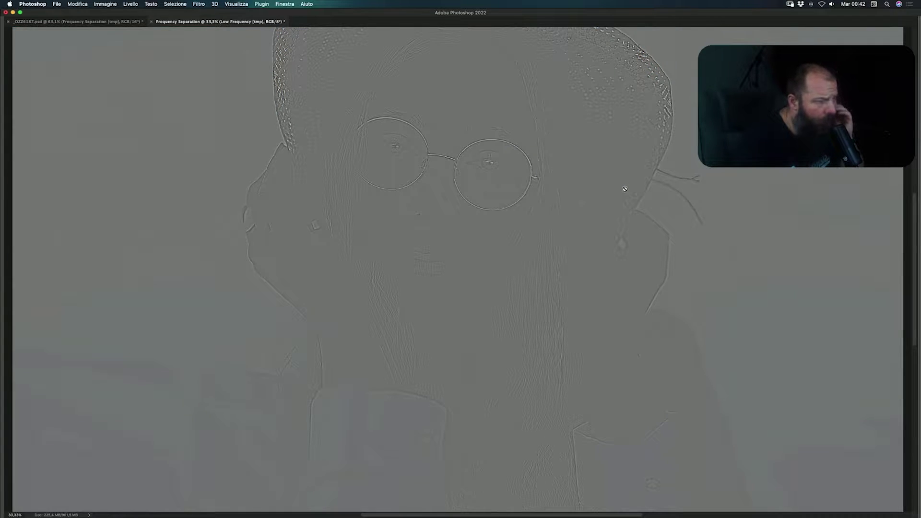
pyautogui.click(480, 281)
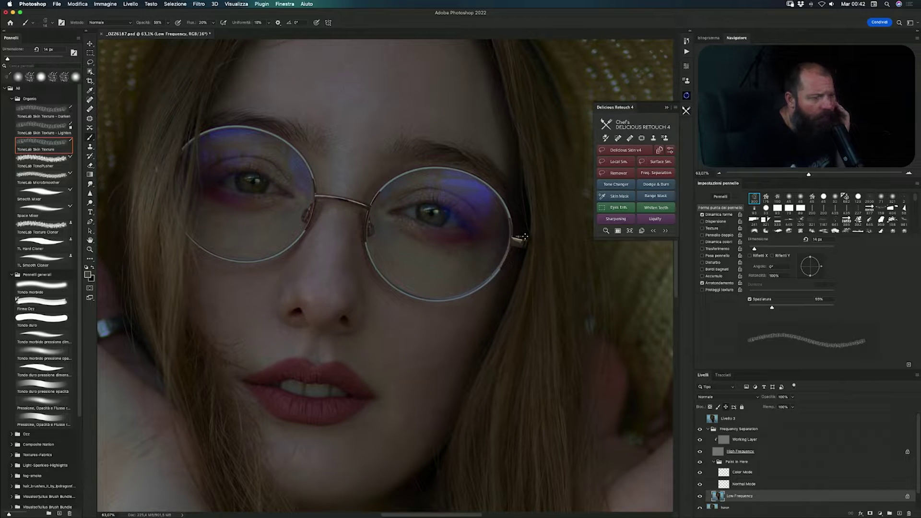
pyautogui.click(663, 186)
# - Create the Dodge and Burn layers and move D&B Visual Aid to the top
pyautogui.click(494, 305)
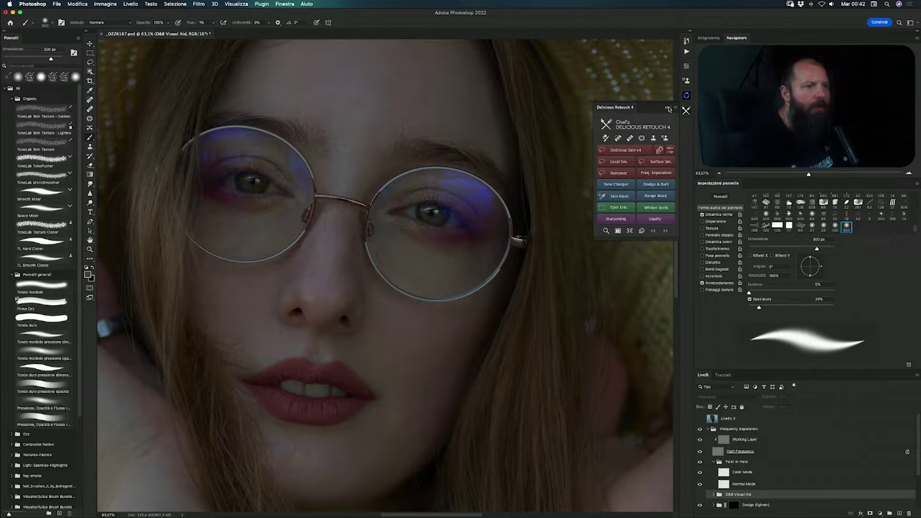
pyautogui.click(668, 108)
pyautogui.moveTo(818, 499)
pyautogui.mouseDown()
pyautogui.moveTo(799, 398)
pyautogui.moveTo(745, 419)
pyautogui.mouseUp()
# - Briefly preview the grey visual aid, then select both the Dodge and Burn layers
pyautogui.click(702, 418)
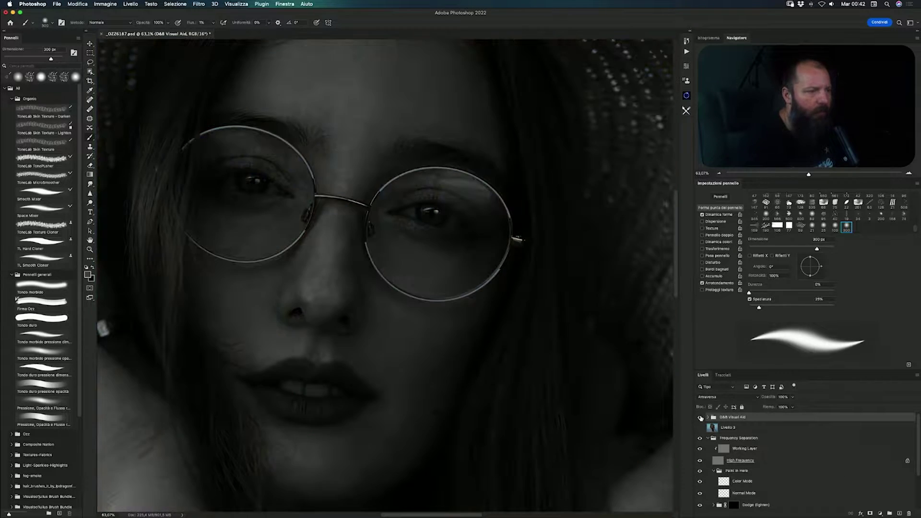
pyautogui.click(701, 418)
pyautogui.scroll(-2, 725, 433)
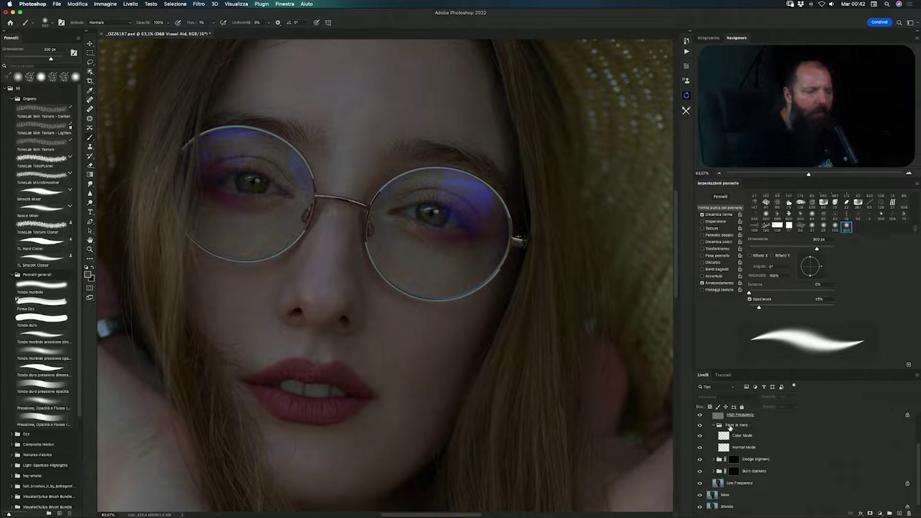
pyautogui.scroll(-1, 725, 437)
pyautogui.scroll(2, 776, 459)
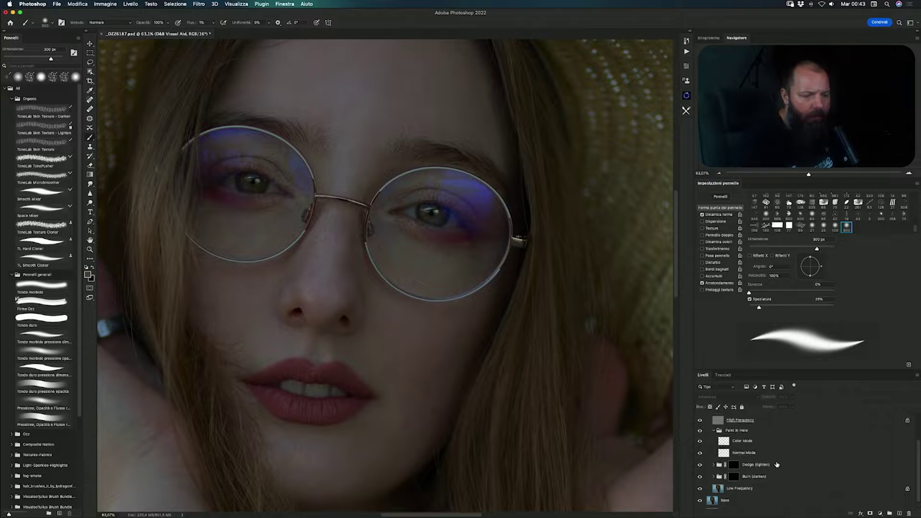
pyautogui.click(775, 464)
pyautogui.keyDown('shift'); pyautogui.click(773, 477); pyautogui.keyUp('shift')
# - Group the Dodge and Burn layers as 'dnb' and place it under High Frequency
pyautogui.hotkey('ctrl', 'g')
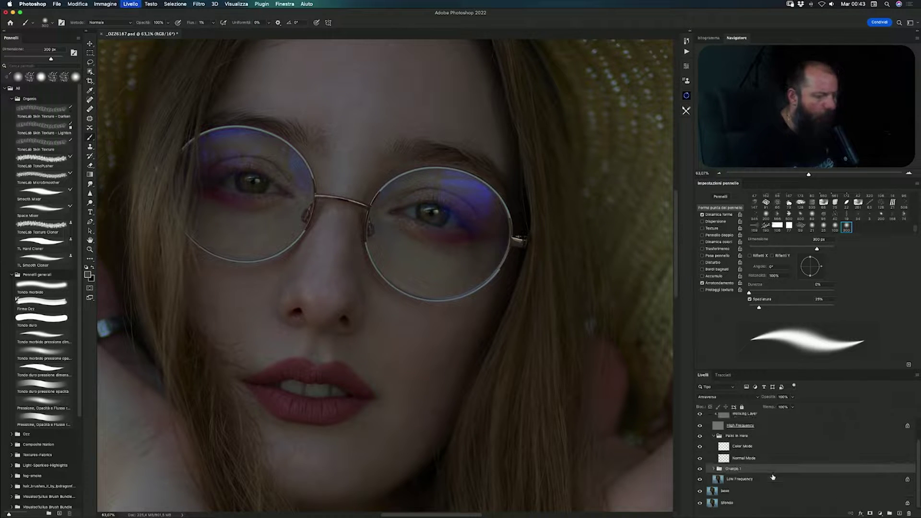
pyautogui.doubleClick(735, 468)
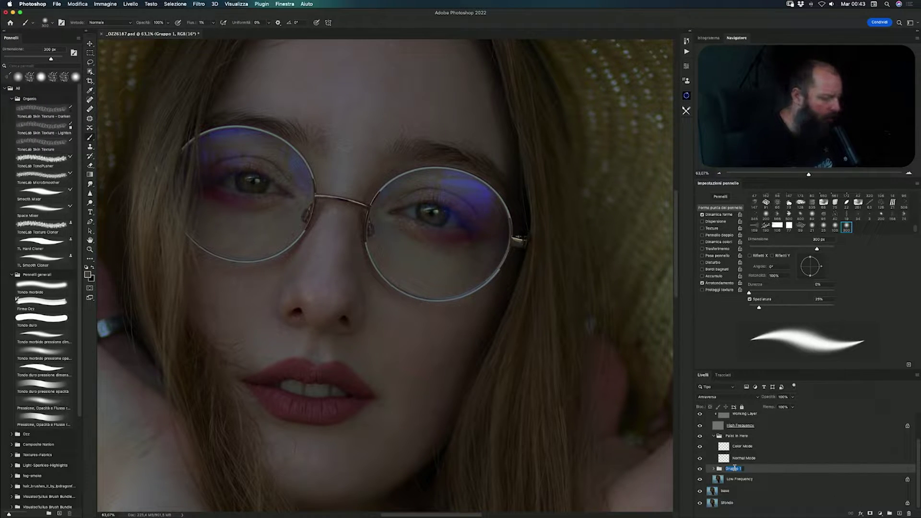
pyautogui.write('dnb')
pyautogui.press('Return')
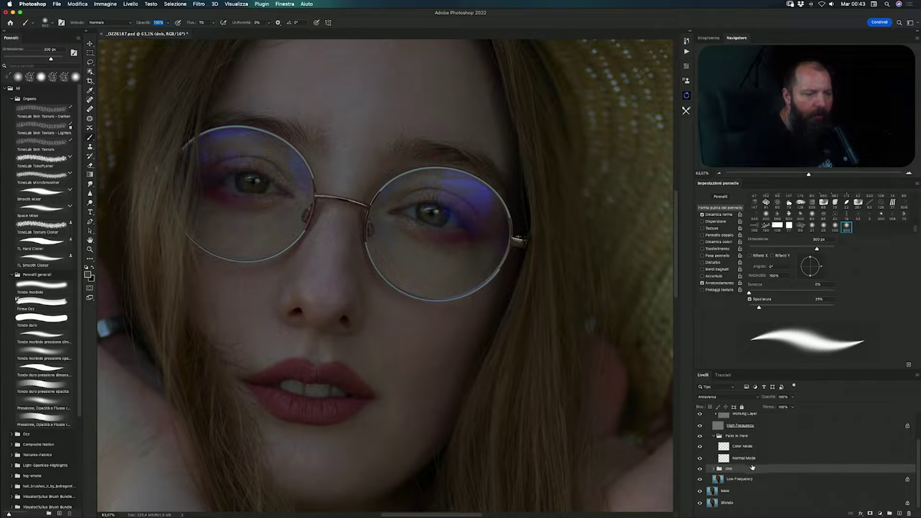
pyautogui.moveTo(753, 468); pyautogui.dragTo(751, 435)
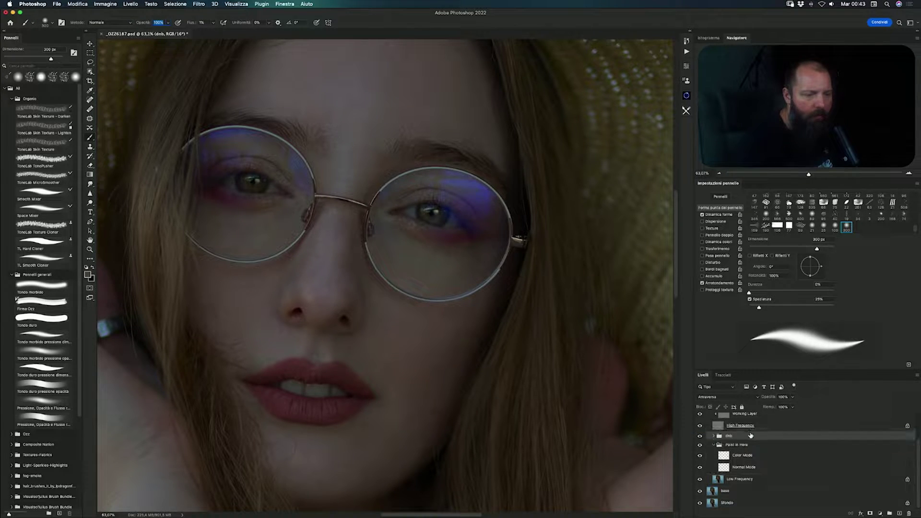
# - Collapse and re-expand the Frequency Separation group to review the layer stack
pyautogui.scroll(3, 719, 451)
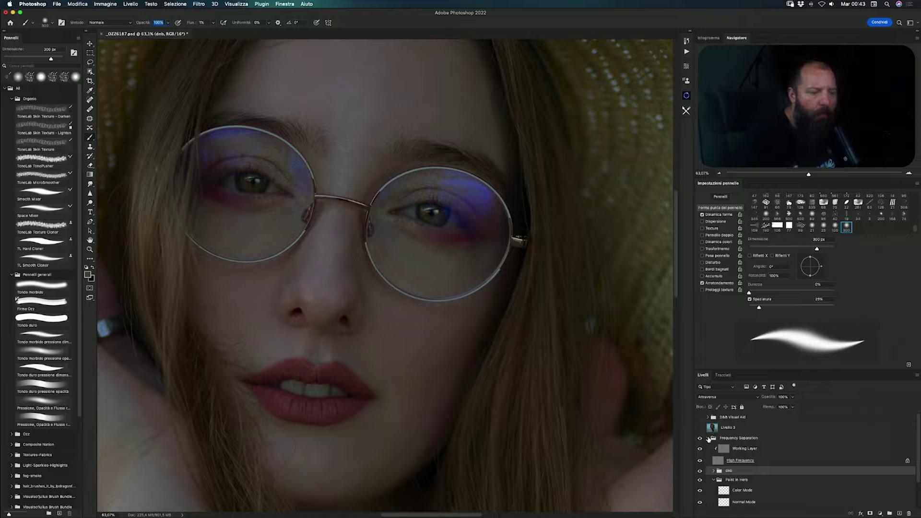
pyautogui.click(709, 439)
pyautogui.click(710, 439)
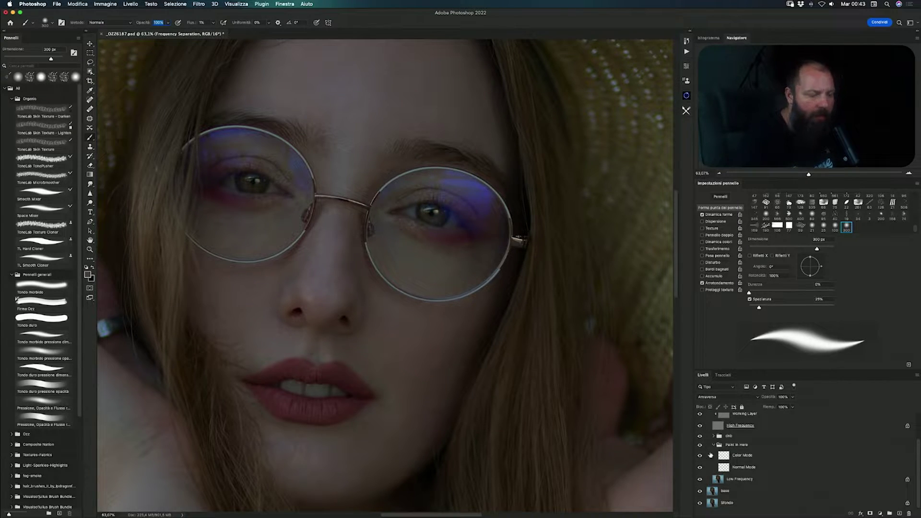
pyautogui.scroll(2, 727, 453)
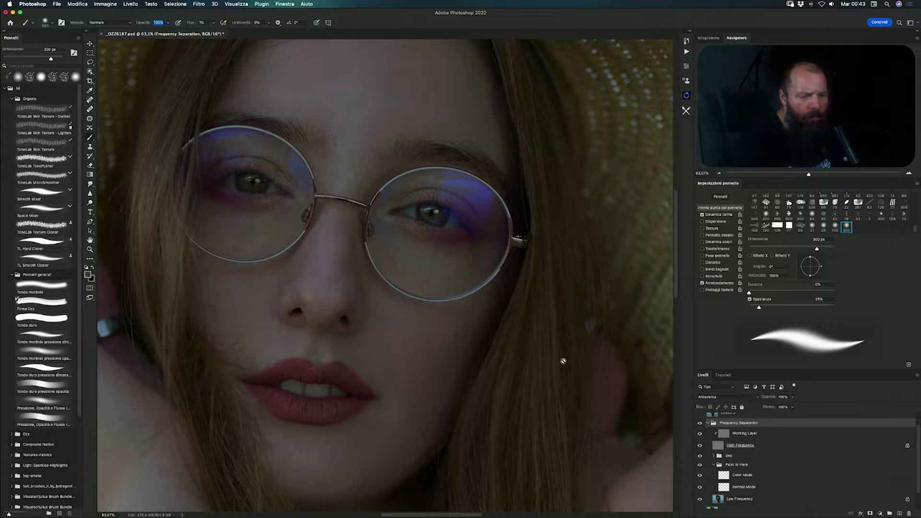
pyautogui.scroll(-2, 759, 445)
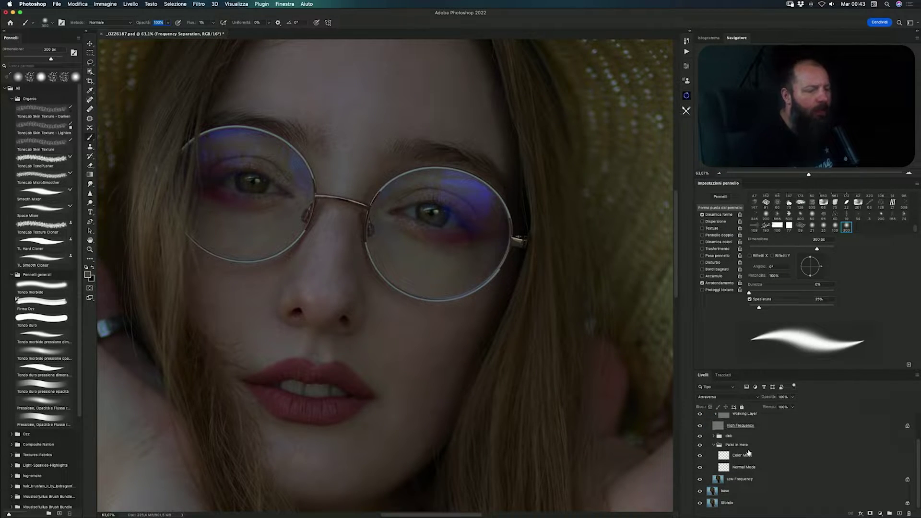
pyautogui.scroll(3, 750, 450)
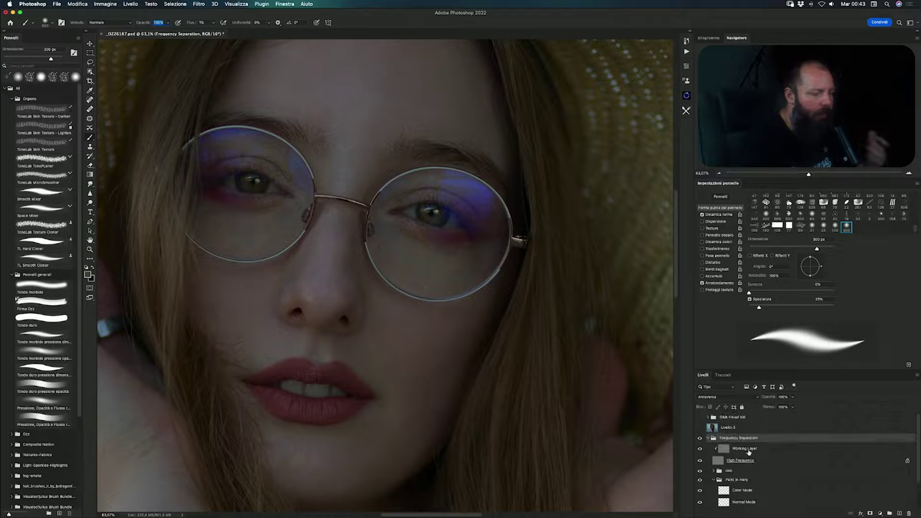
pyautogui.click(261, 4)
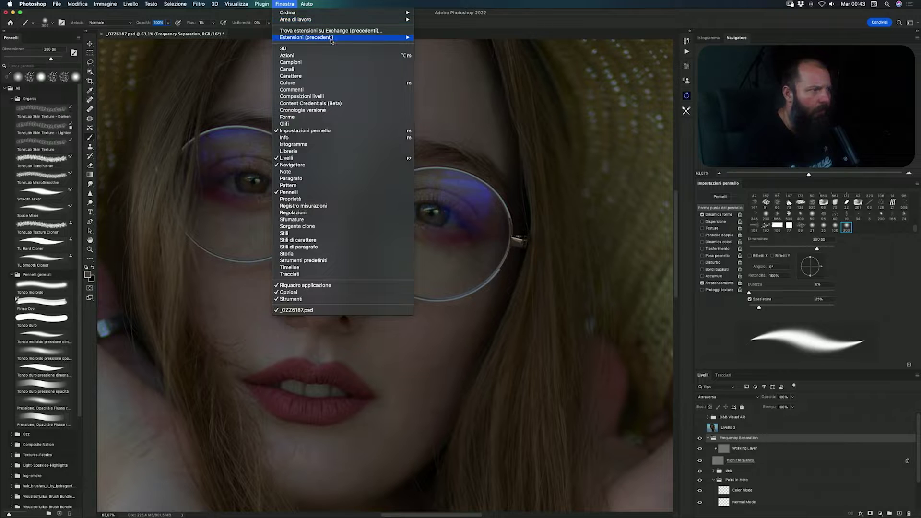
# - Briefly open and close the Beauty Retouch panel and the Actions list
pyautogui.moveTo(306, 37)
pyautogui.click(426, 38)
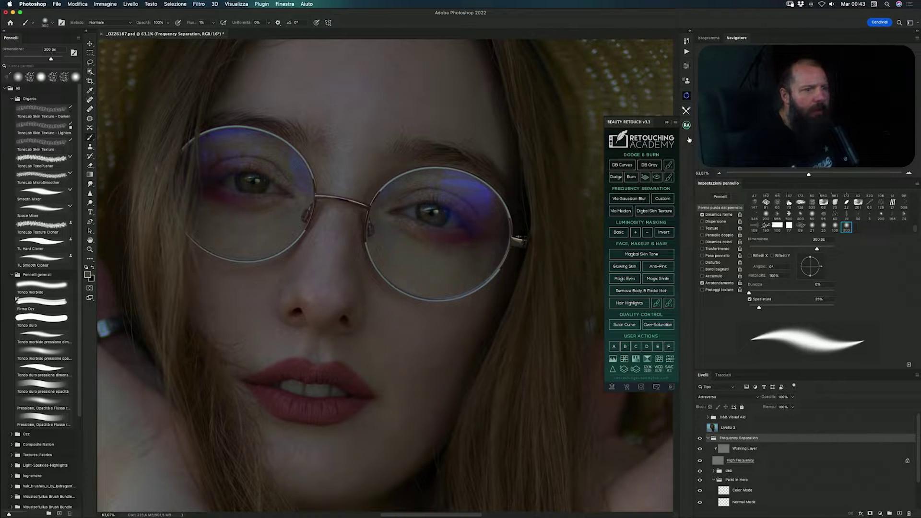
pyautogui.click(666, 122)
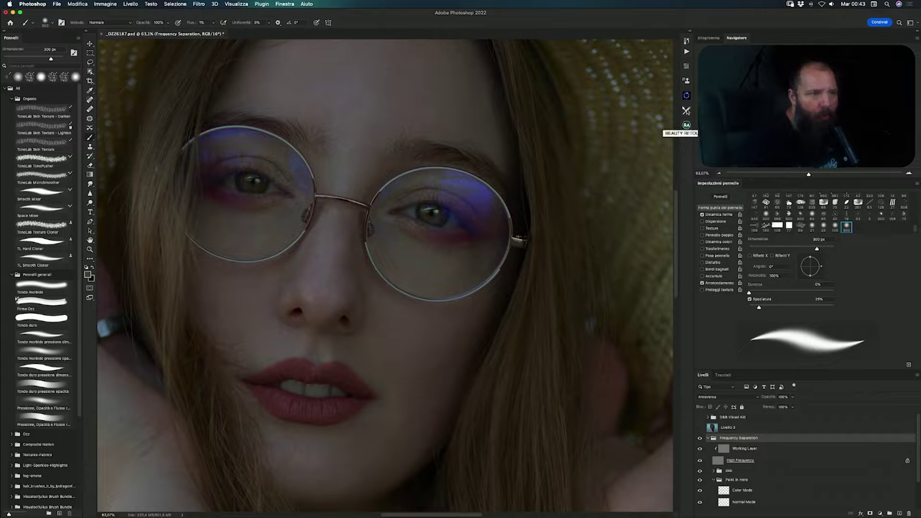
pyautogui.click(686, 52)
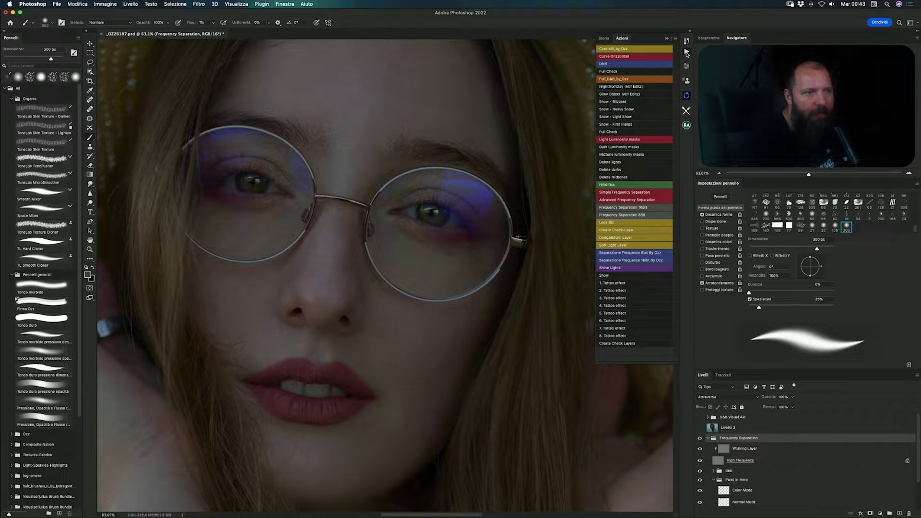
pyautogui.click(687, 52)
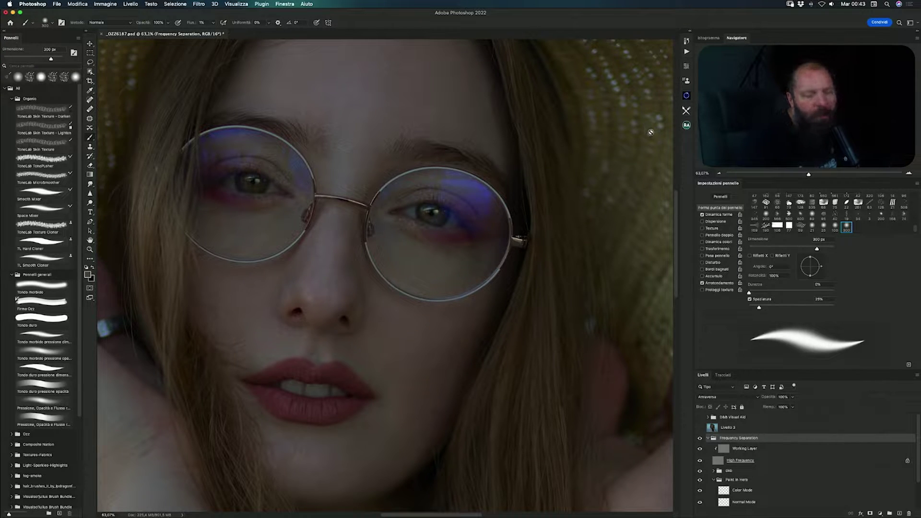
# - Expand the dnb group and make the Color Mode paint layer active
pyautogui.click(817, 434)
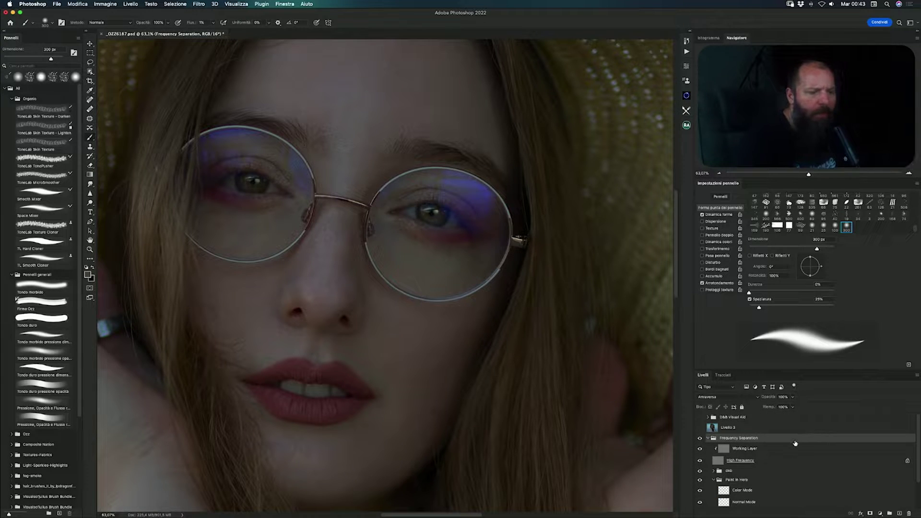
pyautogui.scroll(-2, 750, 448)
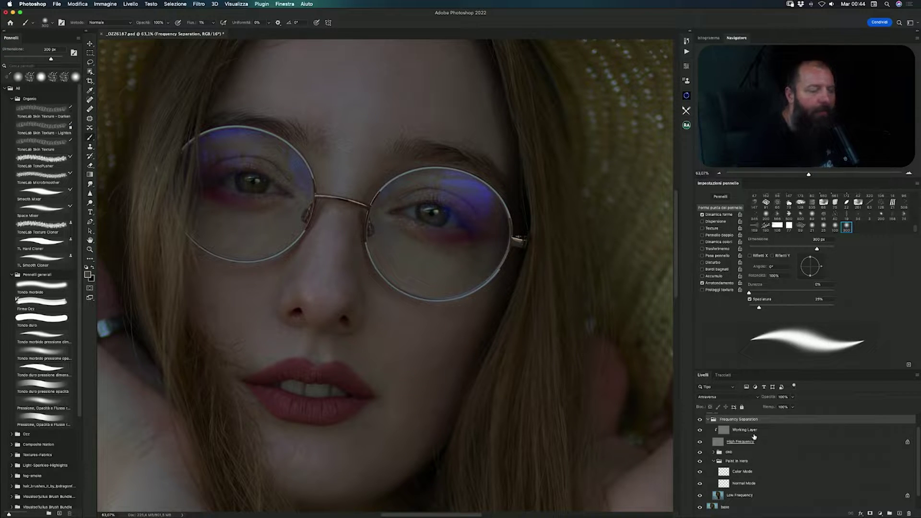
pyautogui.scroll(-1, 751, 438)
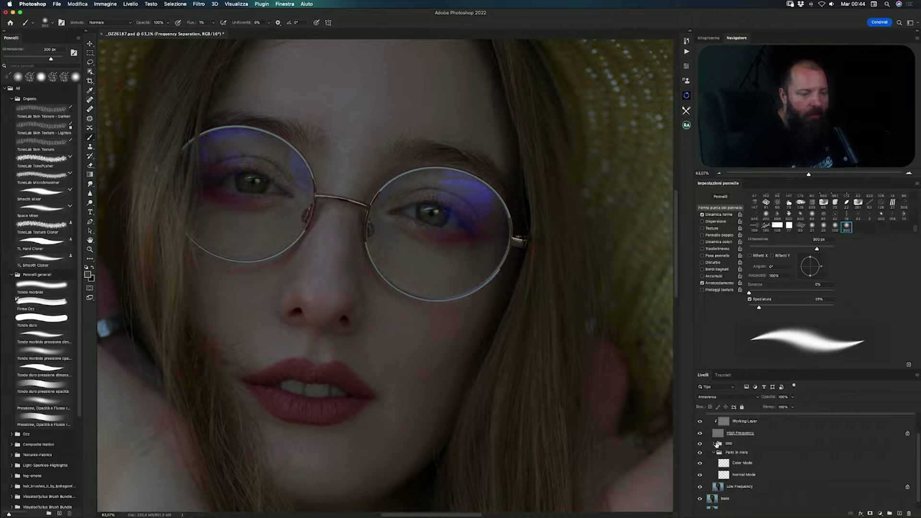
pyautogui.click(715, 443)
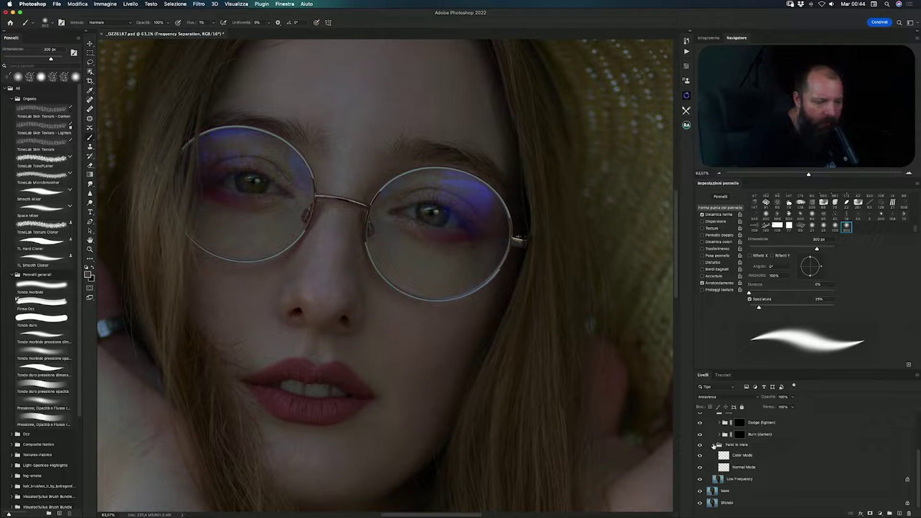
pyautogui.click(732, 447)
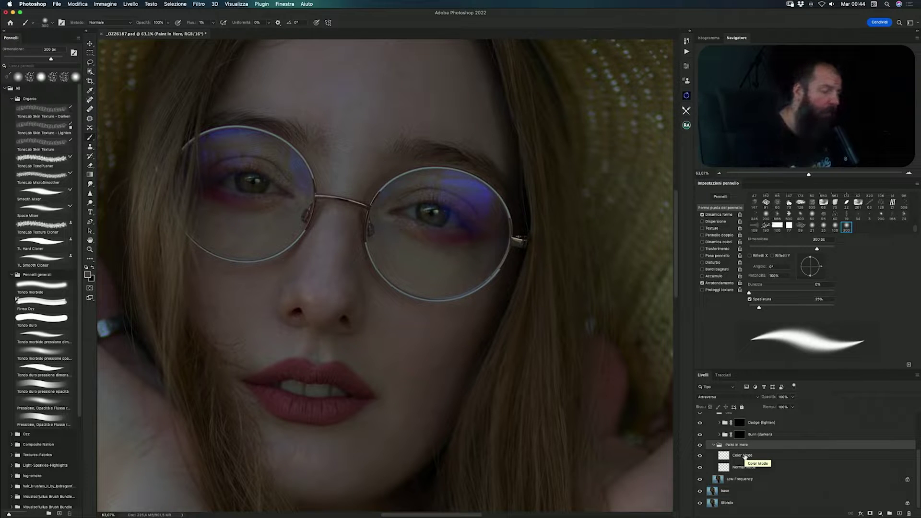
pyautogui.click(760, 468)
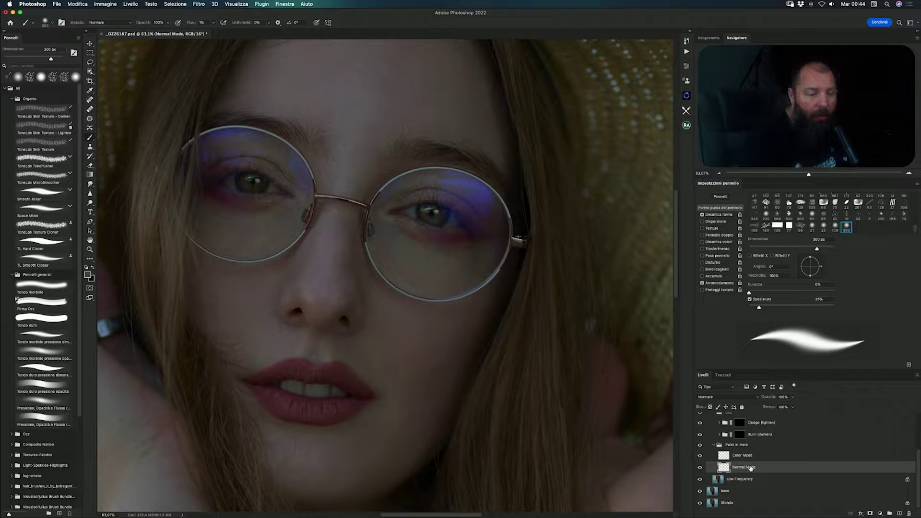
pyautogui.click(743, 458)
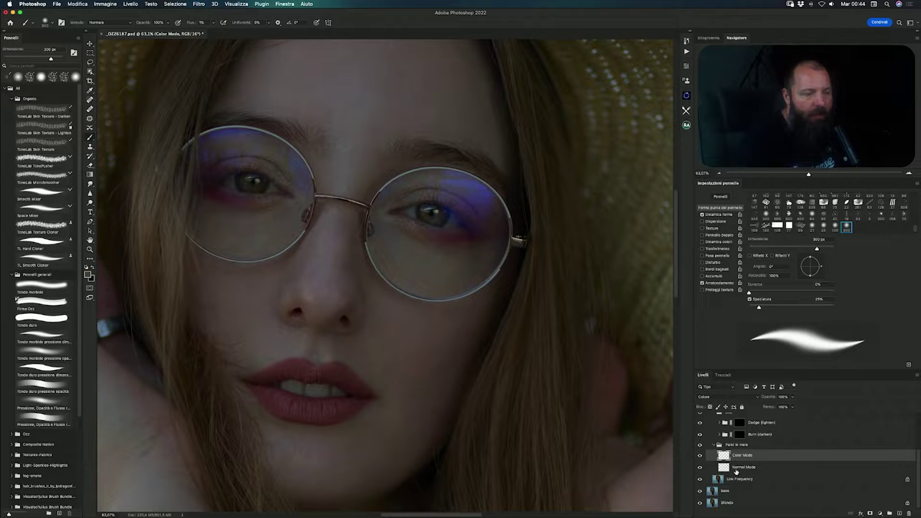
# - Add a test layer with Colore blending, then delete it
pyautogui.click(898, 513)
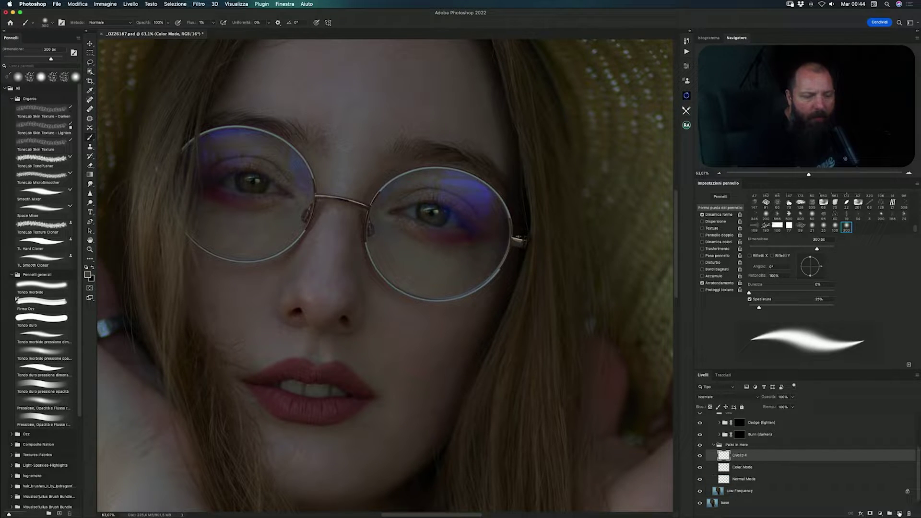
pyautogui.click(718, 398)
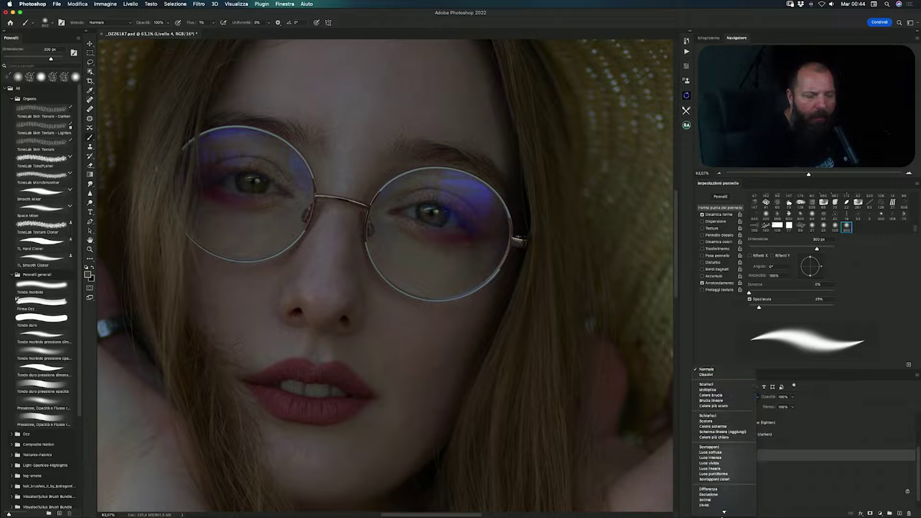
pyautogui.click(723, 508)
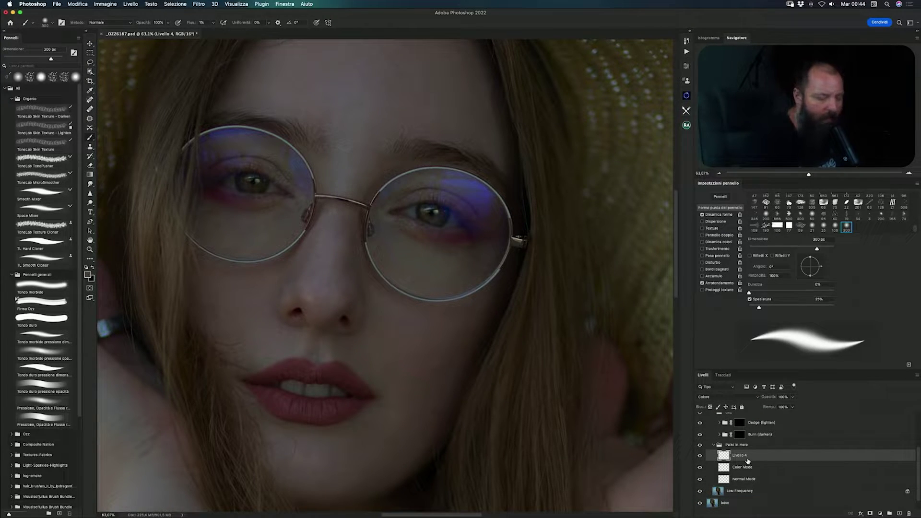
pyautogui.press('Delete')
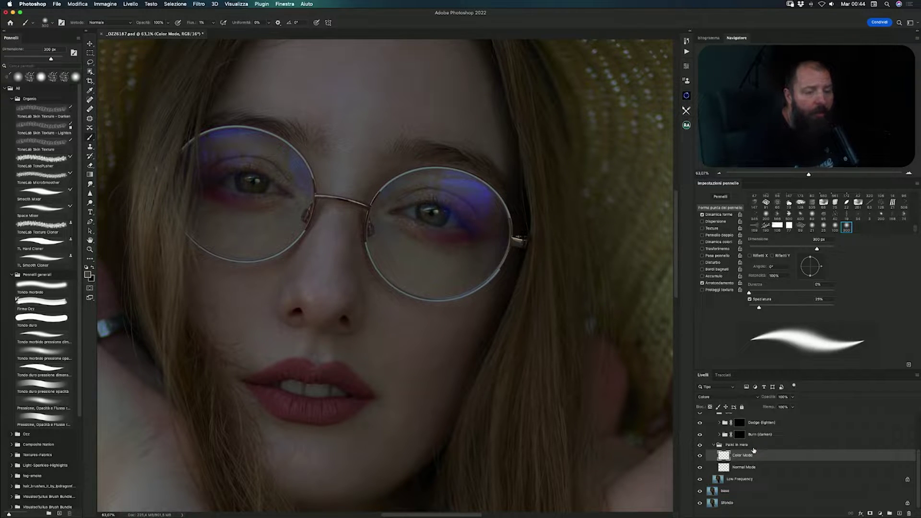
# - Set up a soft round brush at 100% flow and 64 px
pyautogui.click(38, 287)
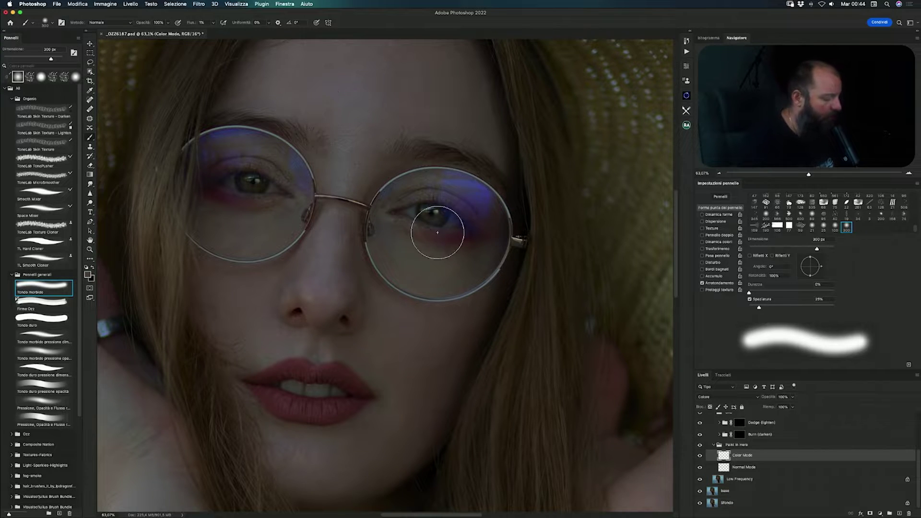
pyautogui.moveTo(442, 196); pyautogui.dragTo(422, 182)
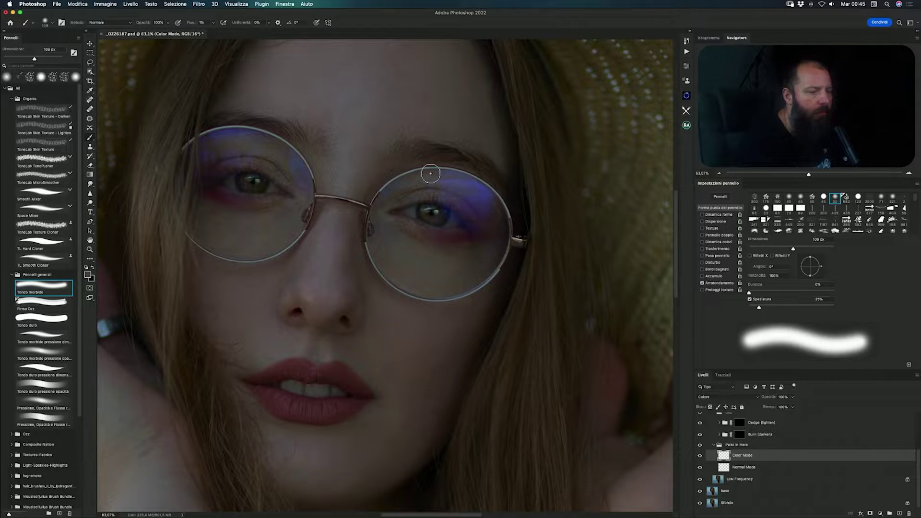
pyautogui.moveTo(191, 23); pyautogui.dragTo(269, 35)
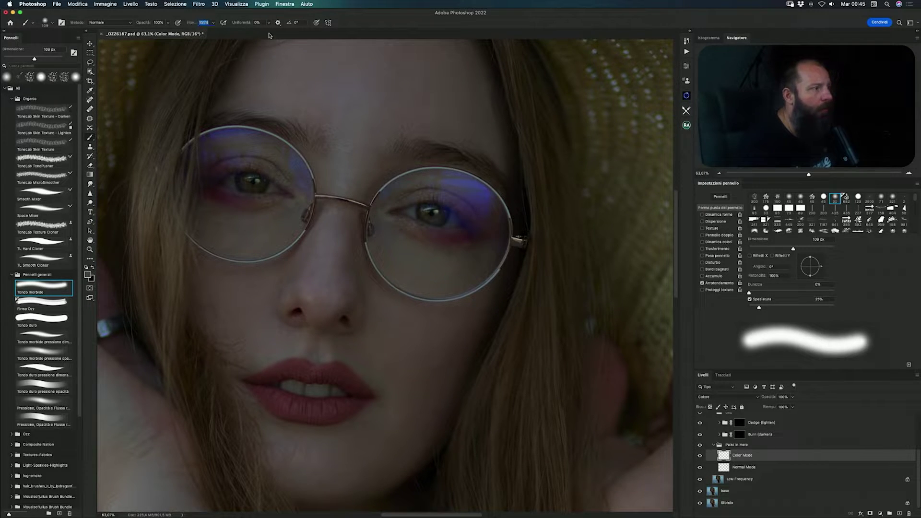
pyautogui.press('Return')
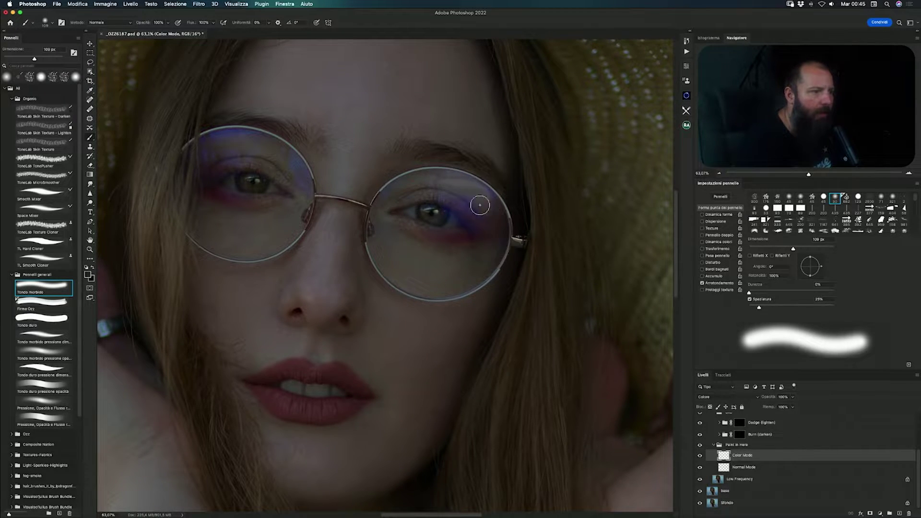
pyautogui.moveTo(480, 205); pyautogui.dragTo(476, 183)
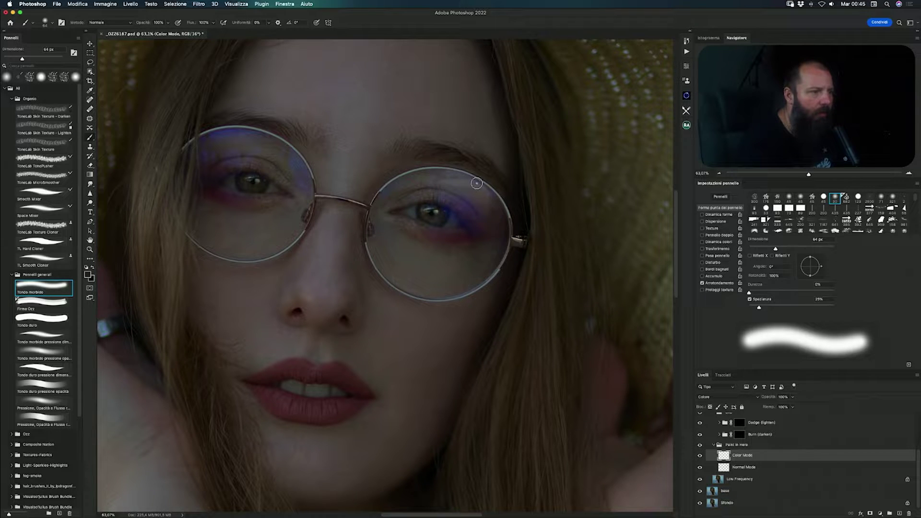
# - Sample skin tones and paint out the purple tint around the right eye
pyautogui.keyDown('alt'); pyautogui.click(432, 178); pyautogui.keyUp('alt')
pyautogui.moveTo(449, 197); pyautogui.dragTo(470, 211)
pyautogui.keyDown('alt'); pyautogui.click(443, 194); pyautogui.keyUp('alt')
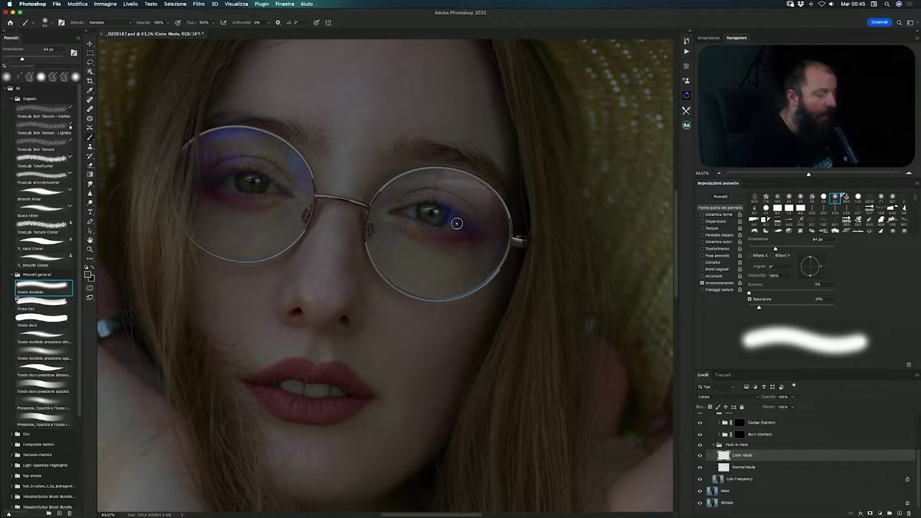
pyautogui.keyDown('alt'); pyautogui.click(457, 204); pyautogui.keyUp('alt')
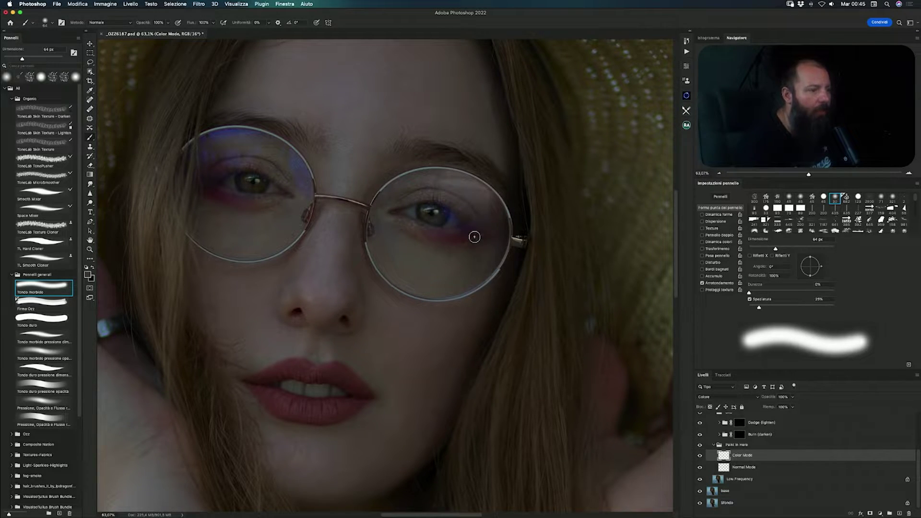
pyautogui.keyDown('alt'); pyautogui.click(474, 211); pyautogui.keyUp('alt')
pyautogui.keyDown('alt'); pyautogui.click(451, 223); pyautogui.keyUp('alt')
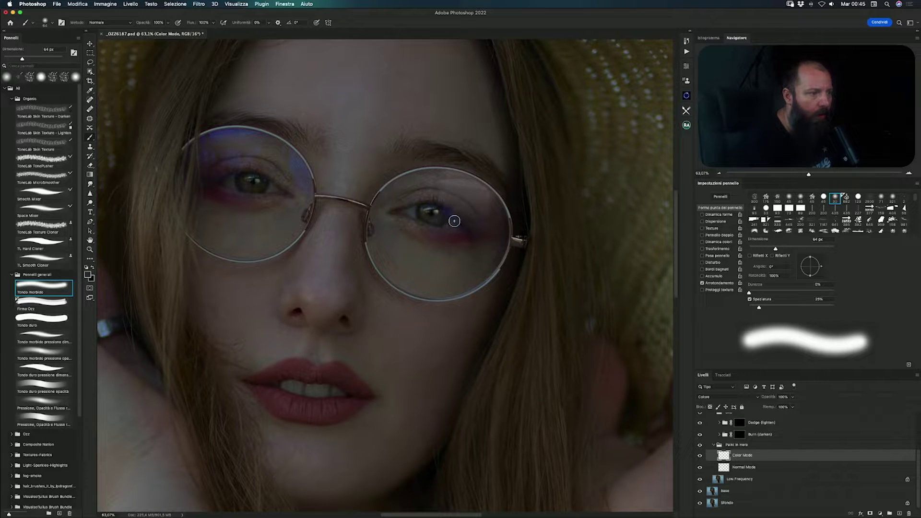
pyautogui.keyDown('alt'); pyautogui.click(454, 223); pyautogui.keyUp('alt')
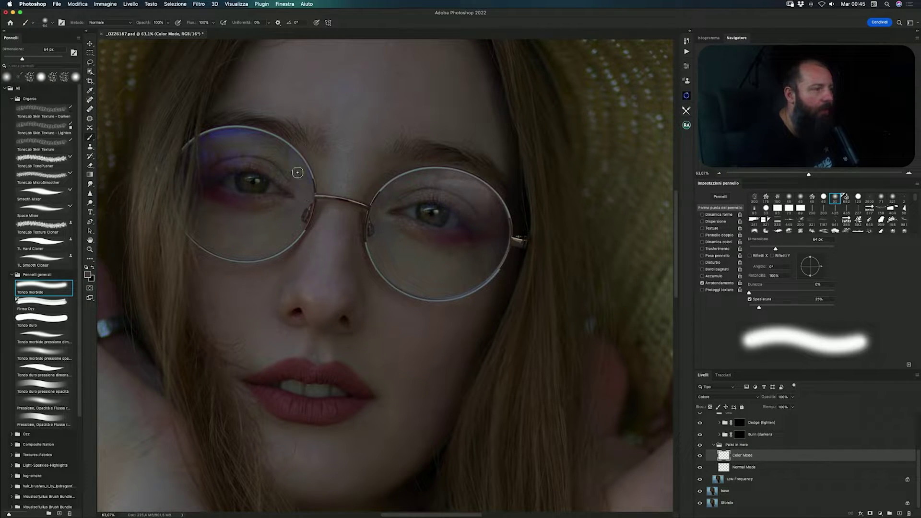
# - Enlarge the brush to about 109 px and paint out the blue left-lens tint
pyautogui.moveTo(278, 163)
pyautogui.mouseDown()
pyautogui.moveTo(288, 161)
pyautogui.moveTo(265, 148)
pyautogui.moveTo(212, 154)
pyautogui.moveTo(214, 140)
pyautogui.mouseUp()
pyautogui.keyDown('alt'); pyautogui.click(214, 148); pyautogui.keyUp('alt')
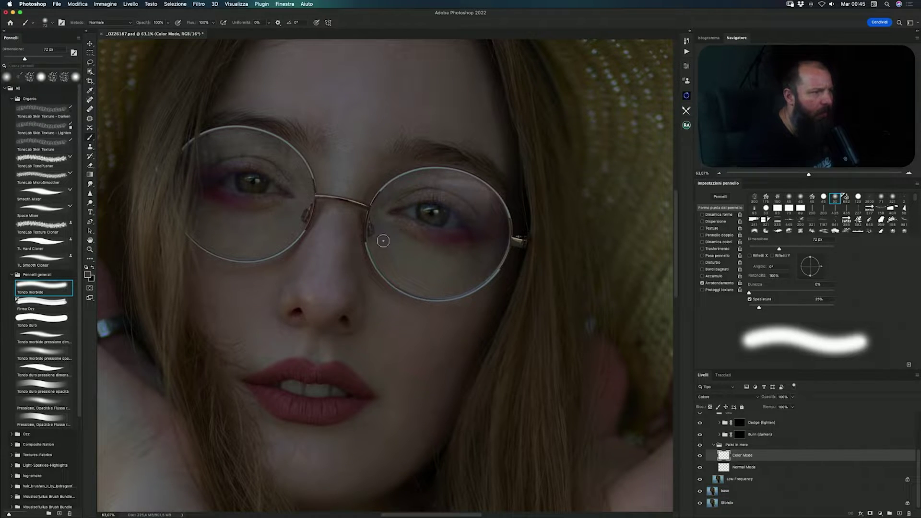
pyautogui.keyDown('alt'); pyautogui.click(391, 215); pyautogui.keyUp('alt')
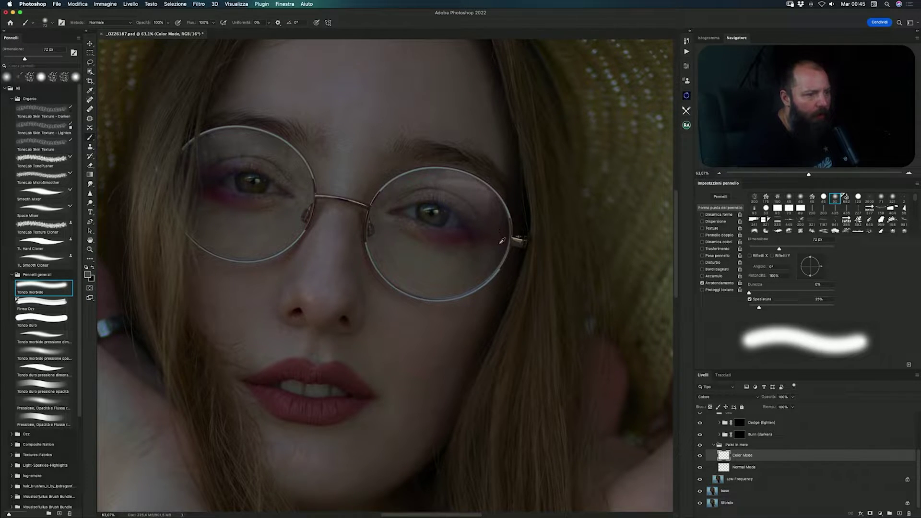
pyautogui.keyDown('alt'); pyautogui.click(434, 190); pyautogui.keyUp('alt')
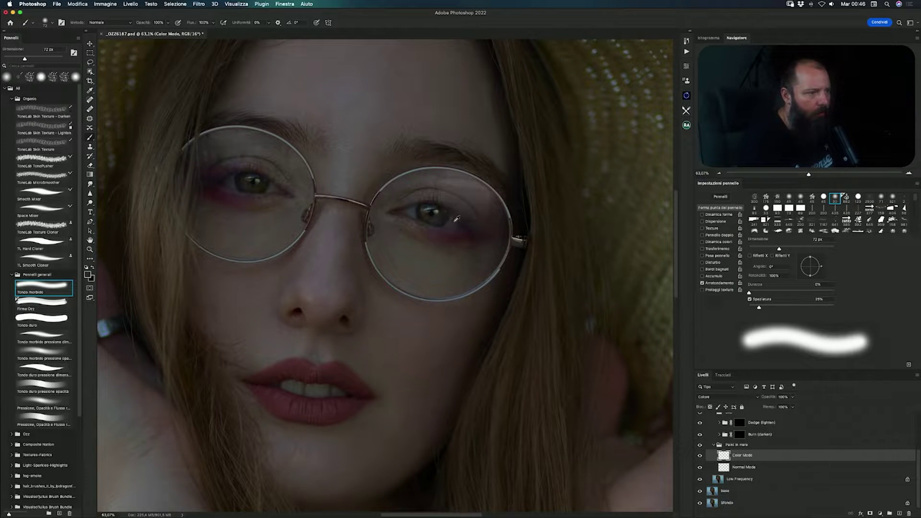
pyautogui.keyDown('alt'); pyautogui.click(403, 186); pyautogui.keyUp('alt')
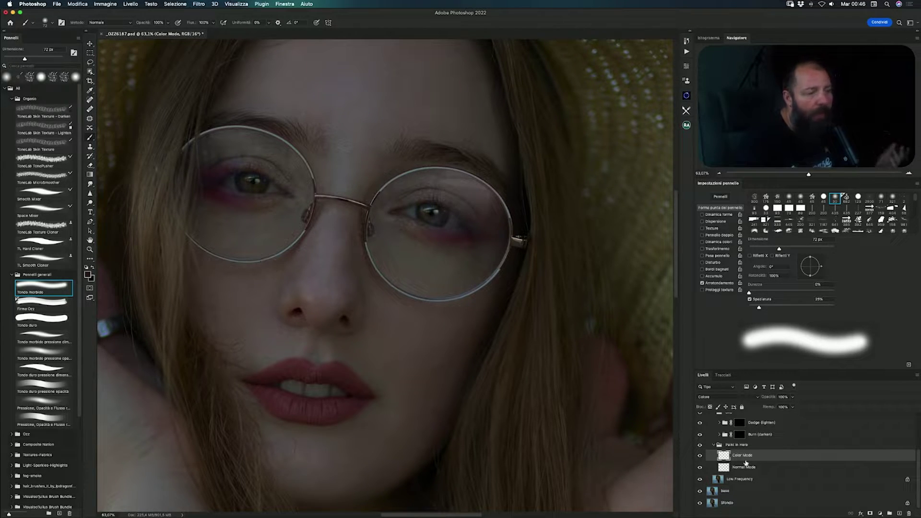
# - Turn on the black-and-white D&B Visual Aid and expand its group
pyautogui.scroll(2, 748, 461)
pyautogui.scroll(1, 759, 454)
pyautogui.scroll(-1, 759, 454)
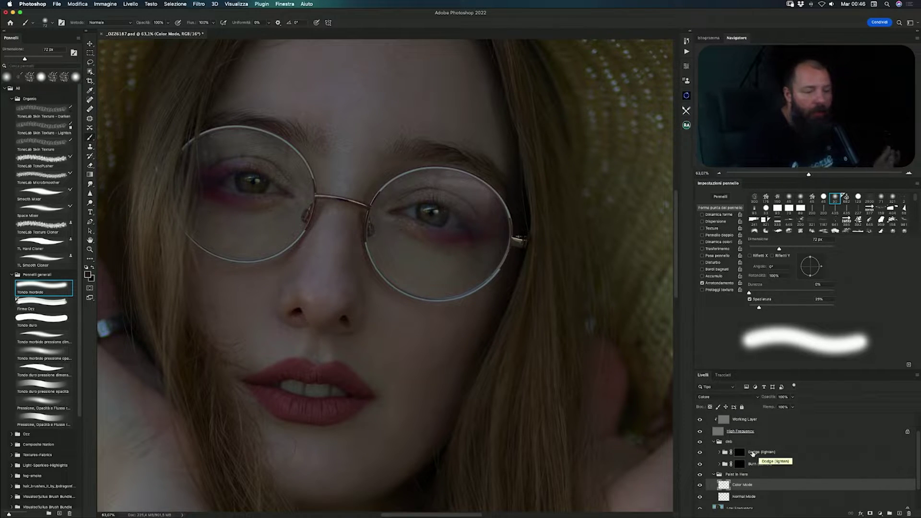
pyautogui.scroll(3, 756, 454)
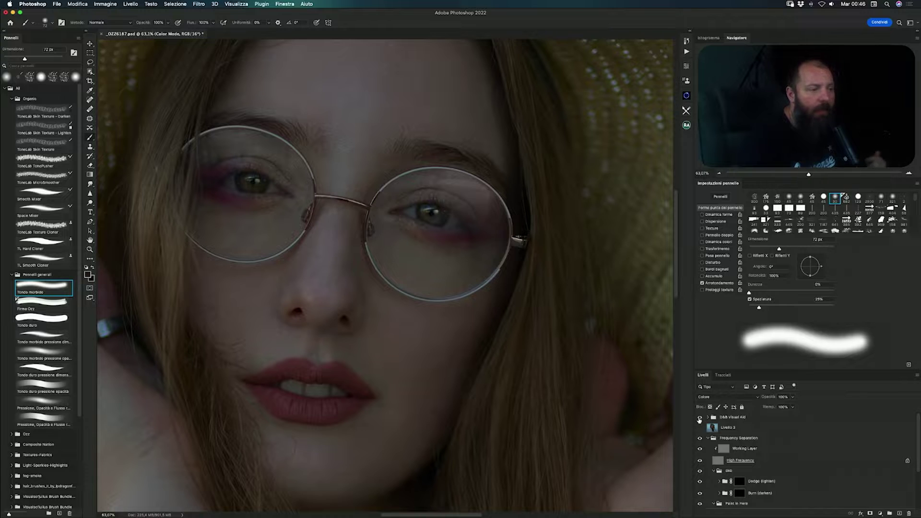
pyautogui.click(699, 417)
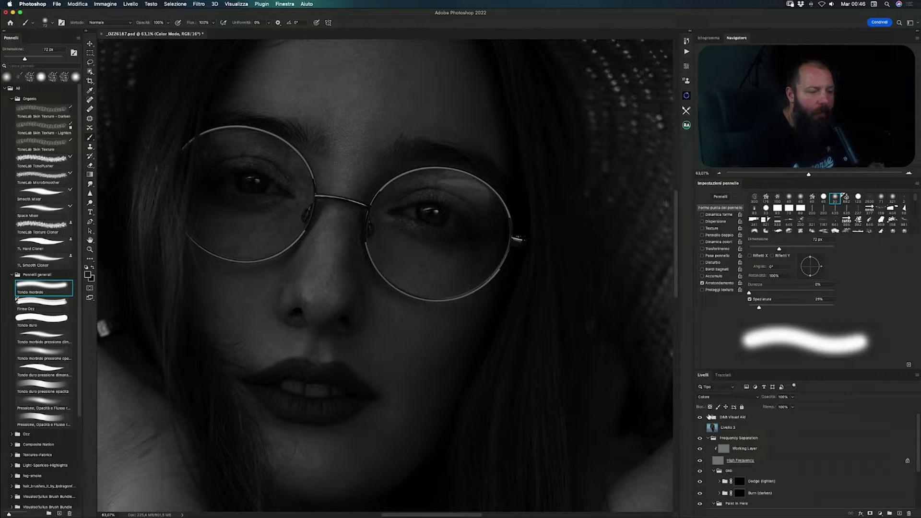
pyautogui.click(710, 417)
pyautogui.click(709, 417)
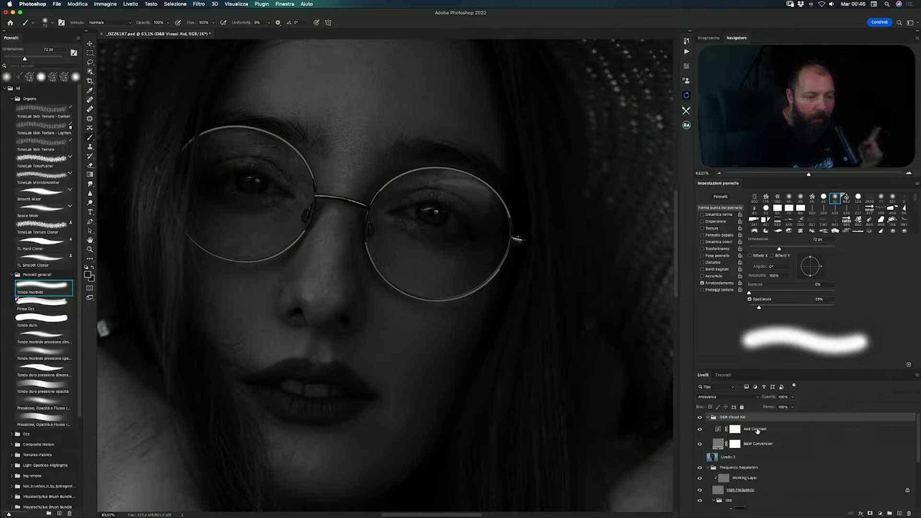
# - Add an Inverti adjustment above Add Contrast and hide it
pyautogui.click(805, 434)
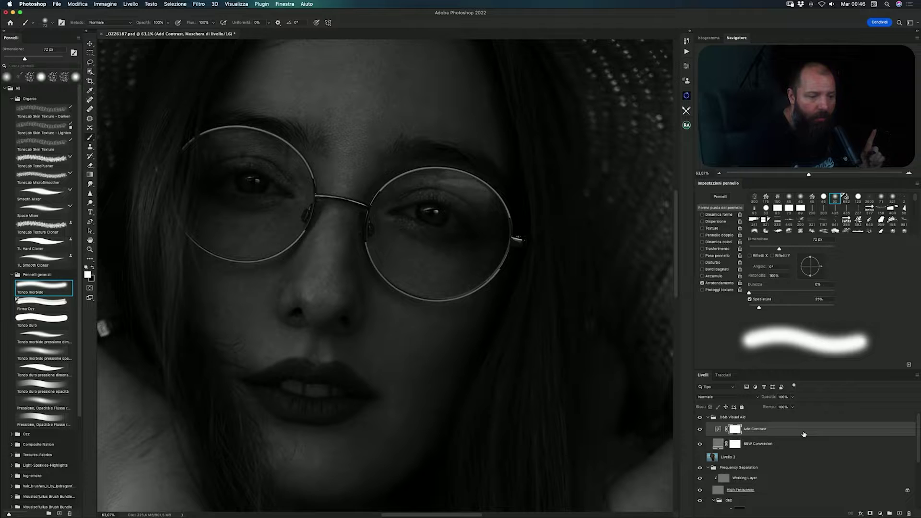
pyautogui.click(881, 513)
pyautogui.click(878, 481)
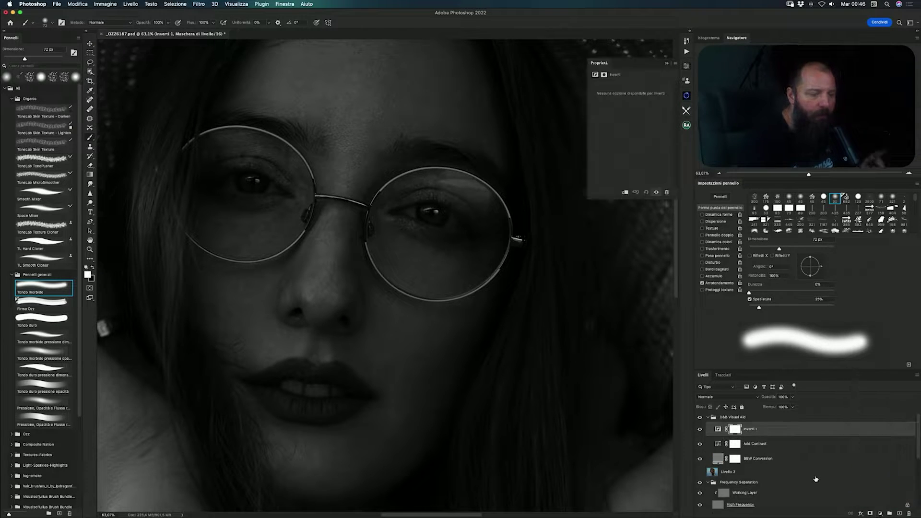
pyautogui.click(700, 429)
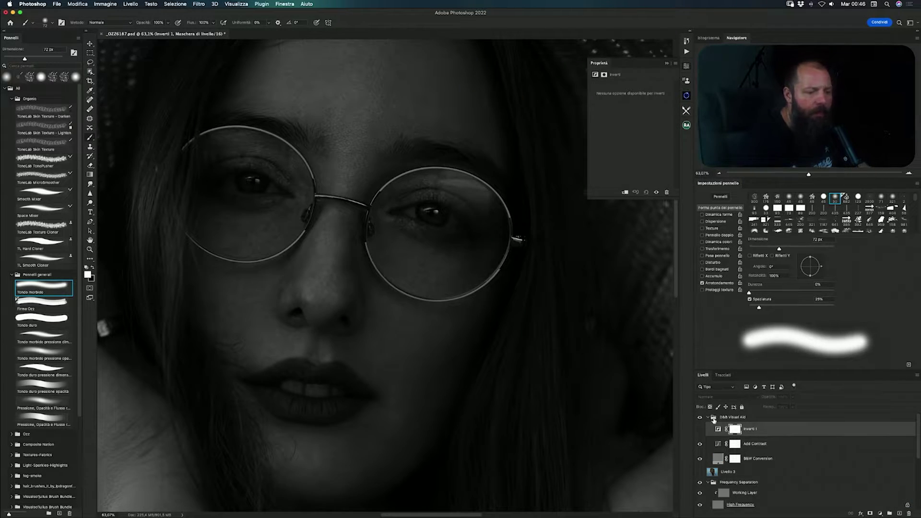
# - Collapse D&B Visual Aid, close Properties and target the Burn (darken) mask
pyautogui.click(709, 417)
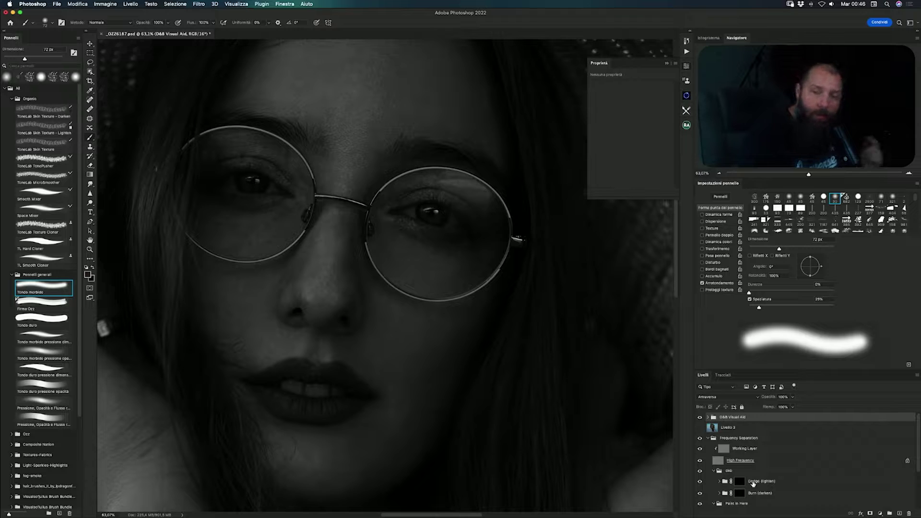
pyautogui.scroll(-3, 757, 483)
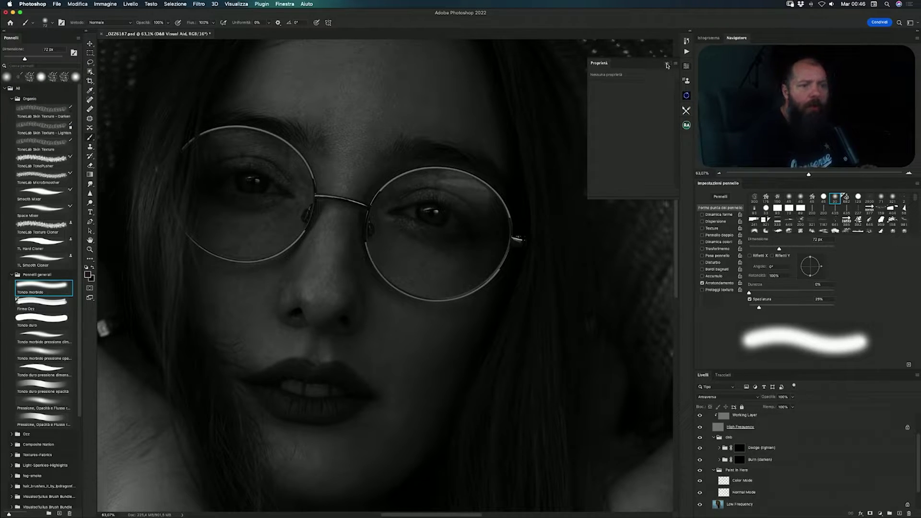
pyautogui.click(666, 65)
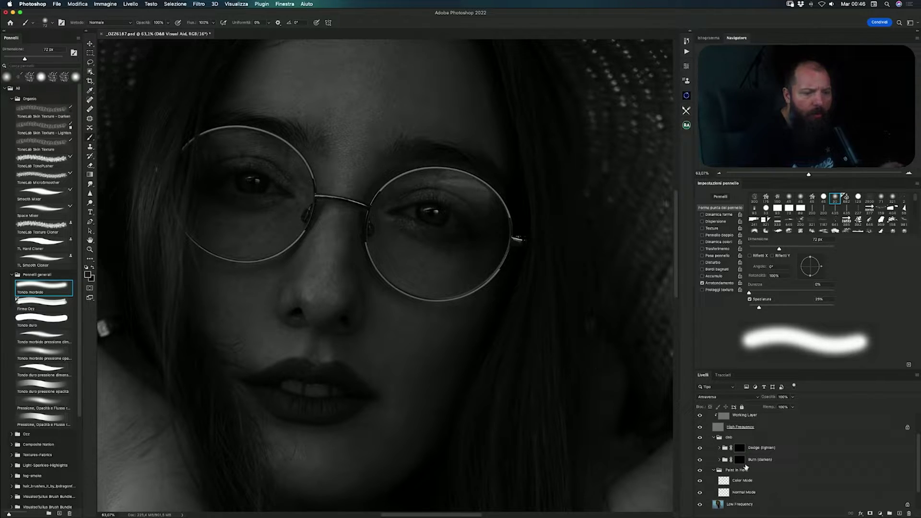
pyautogui.click(742, 460)
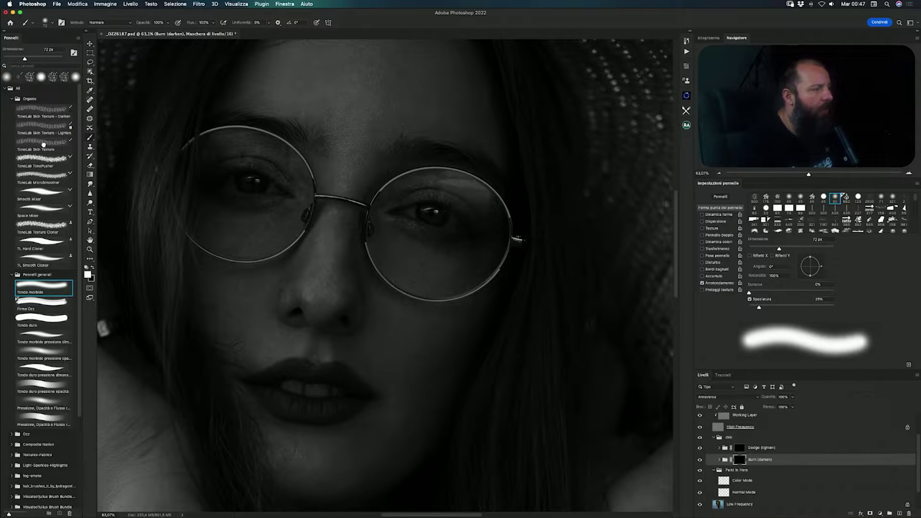
# - Load the ToneLab Skin Texture brush and size it to about 54 px
pyautogui.click(42, 143)
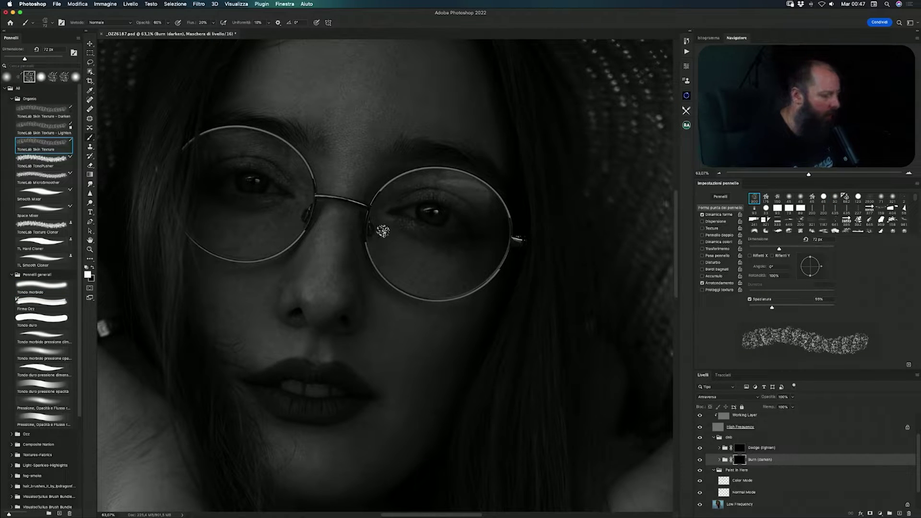
pyautogui.moveTo(372, 259)
pyautogui.mouseDown()
pyautogui.moveTo(413, 259)
pyautogui.moveTo(422, 240)
pyautogui.moveTo(470, 248)
pyautogui.mouseUp()
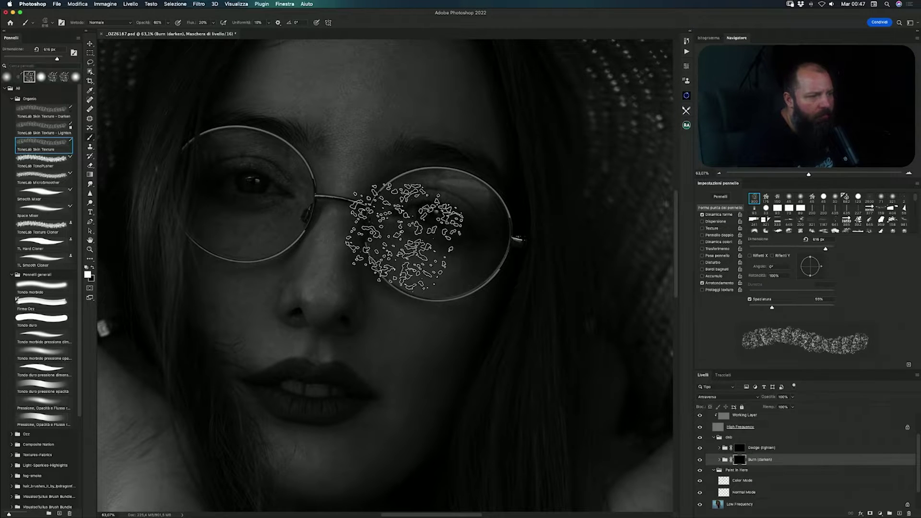
pyautogui.moveTo(399, 233)
pyautogui.mouseDown()
pyautogui.moveTo(335, 232)
pyautogui.moveTo(366, 247)
pyautogui.mouseUp()
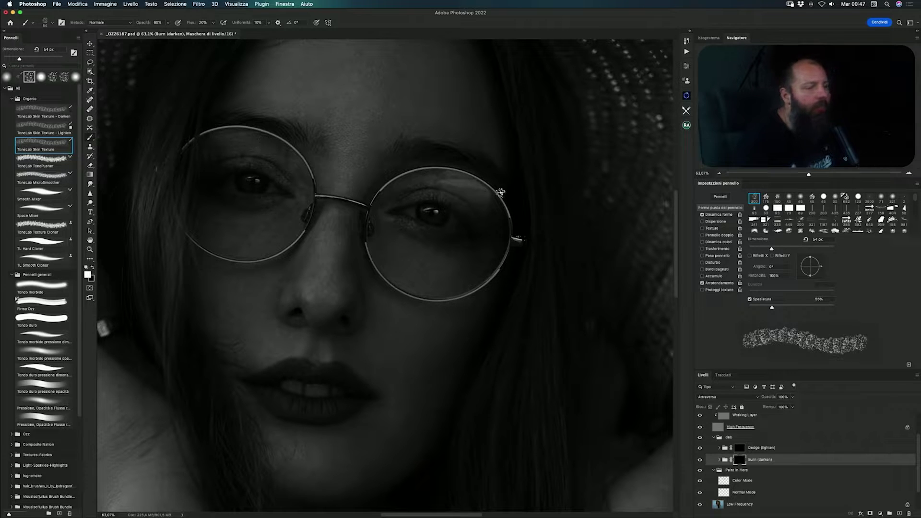
# - Zoom in and rotate the canvas view about 16 degrees, returning to the brush
pyautogui.scroll(5, 477, 192)
pyautogui.scroll(-2, 478, 192)
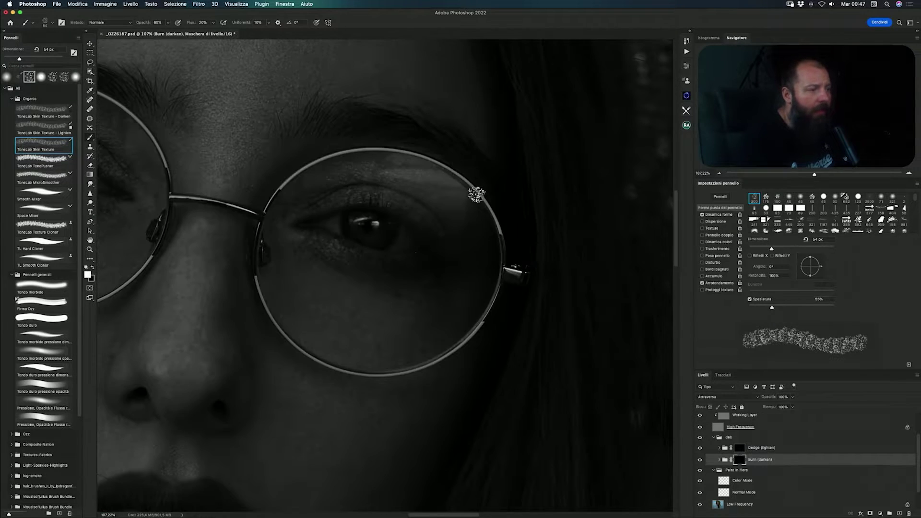
pyautogui.hscroll(3, 477, 194)
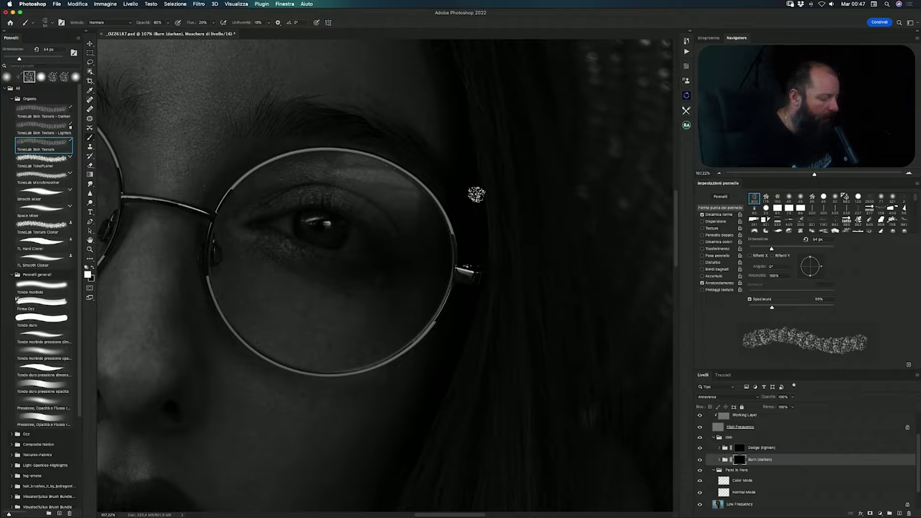
pyautogui.press('r')
pyautogui.moveTo(312, 199)
pyautogui.mouseDown()
pyautogui.moveTo(304, 143)
pyautogui.moveTo(316, 129)
pyautogui.mouseUp()
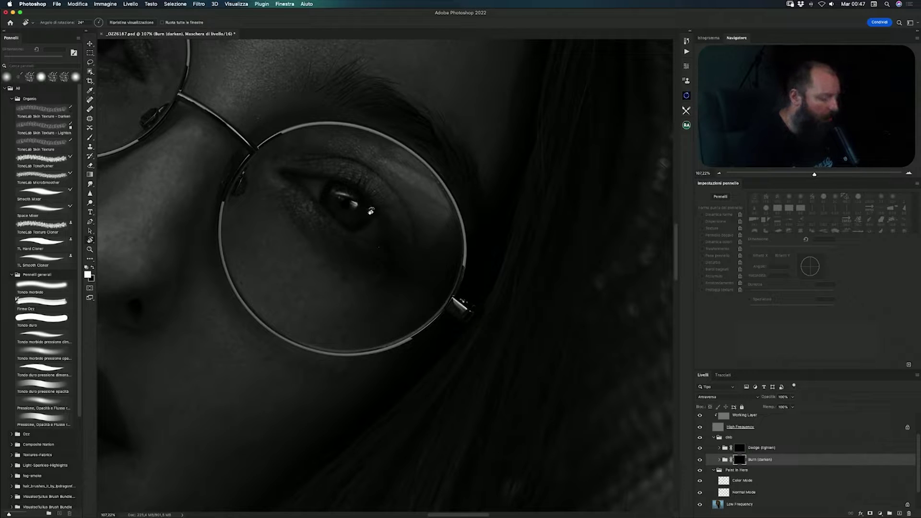
pyautogui.press('b')
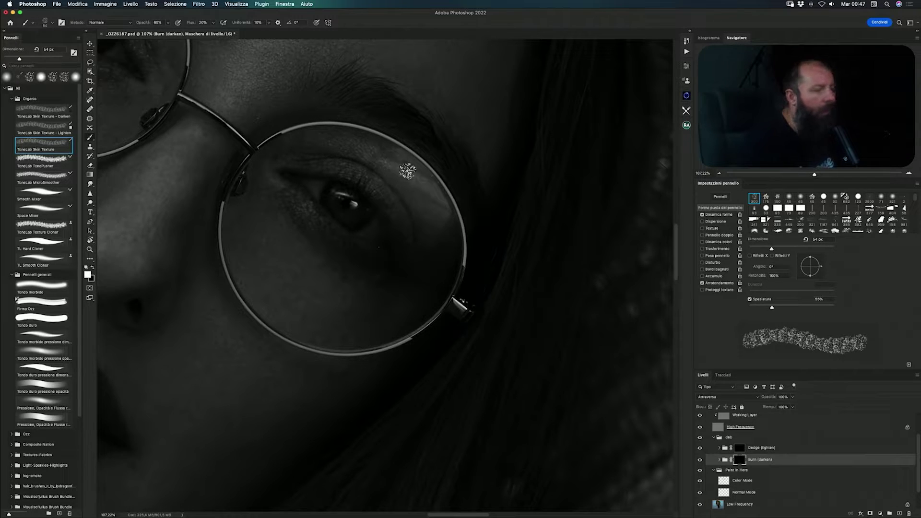
# - Shrink the brush to 14 px and burn skin texture, undoing the last stroke
pyautogui.moveTo(418, 172); pyautogui.dragTo(405, 172)
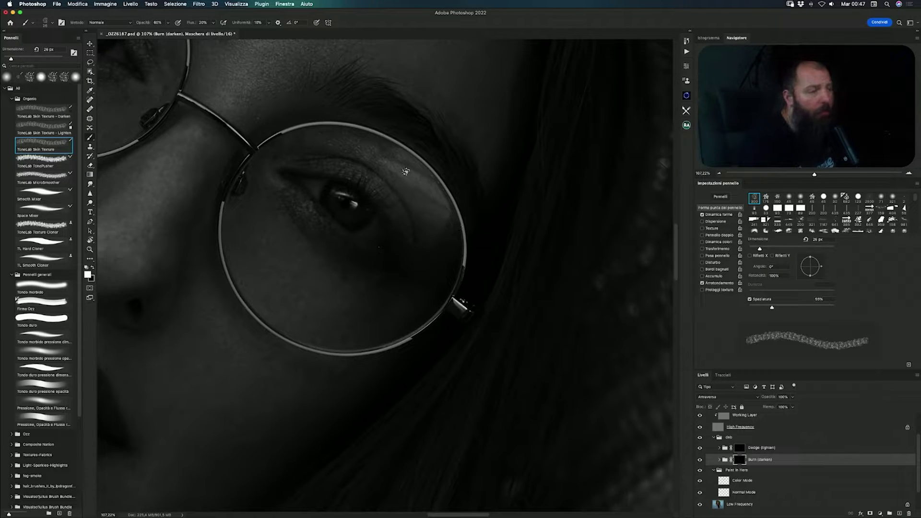
pyautogui.moveTo(406, 170); pyautogui.dragTo(398, 172)
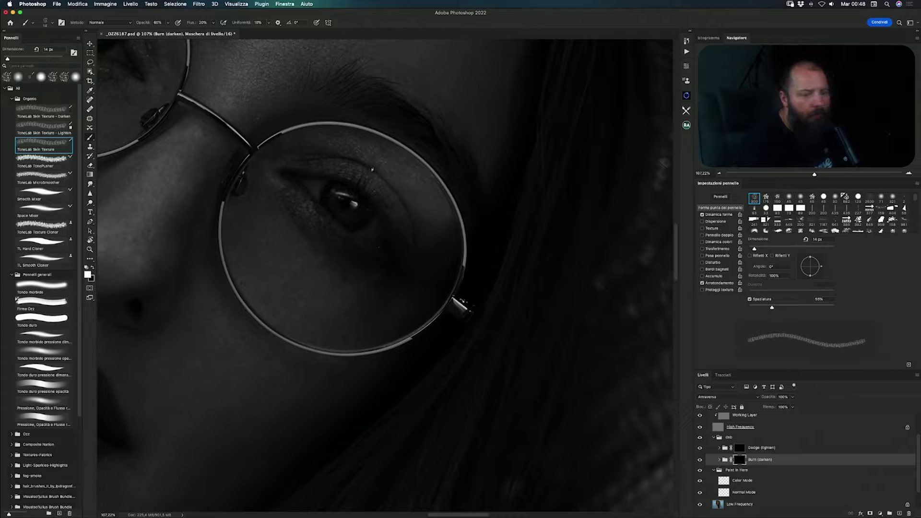
pyautogui.press('x')
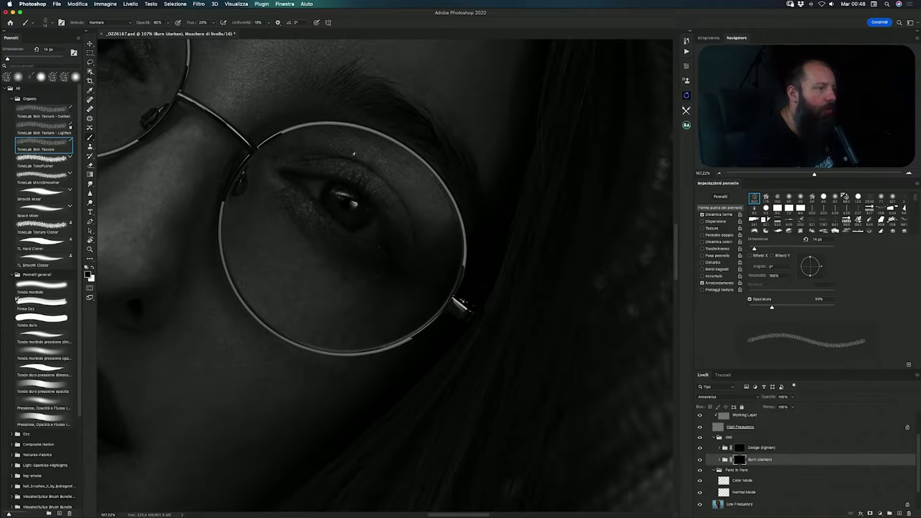
pyautogui.press('x')
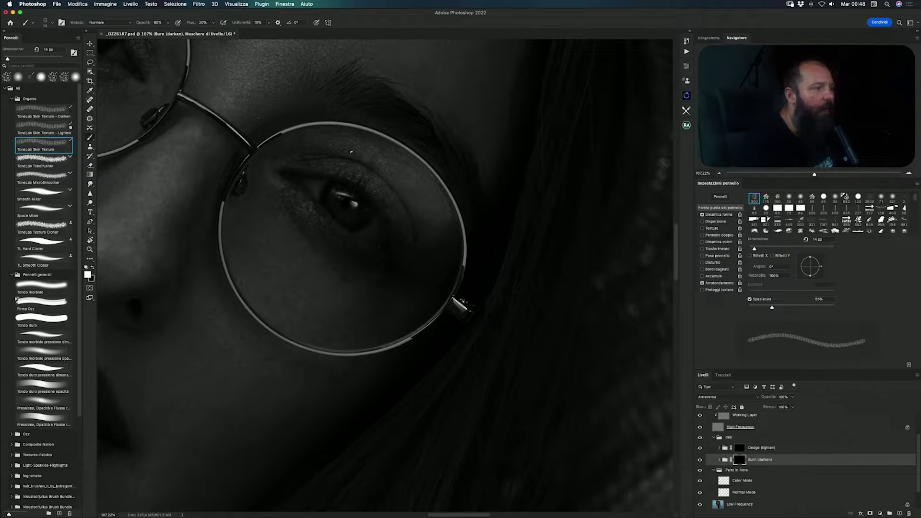
pyautogui.press('x')
pyautogui.press('x')
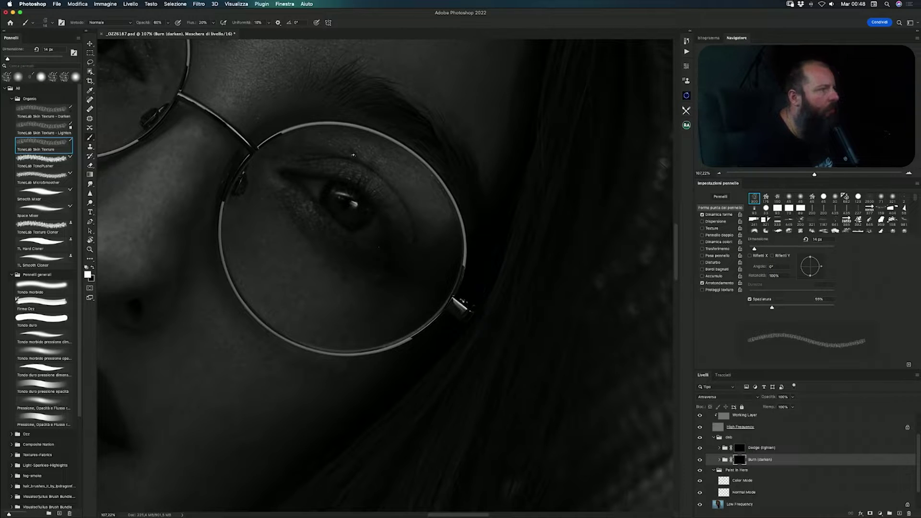
pyautogui.press('x')
pyautogui.press('x')
pyautogui.press('x')
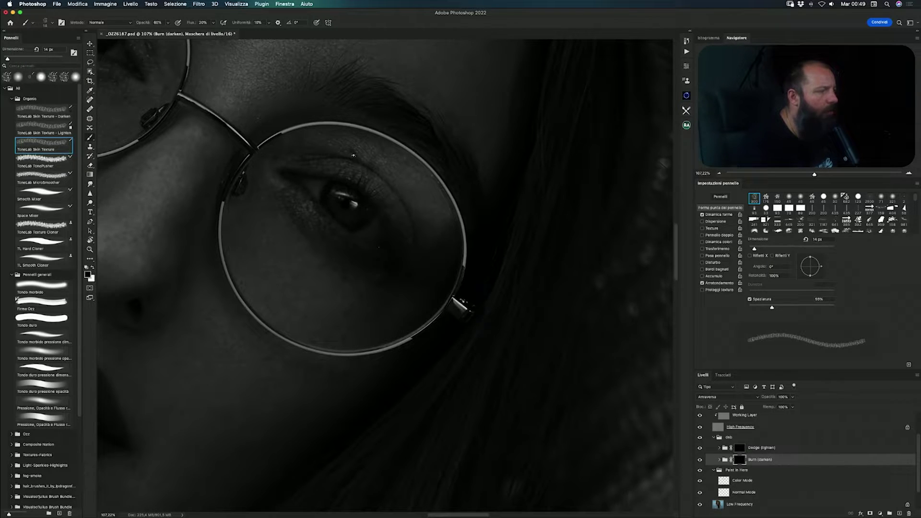
pyautogui.press('x')
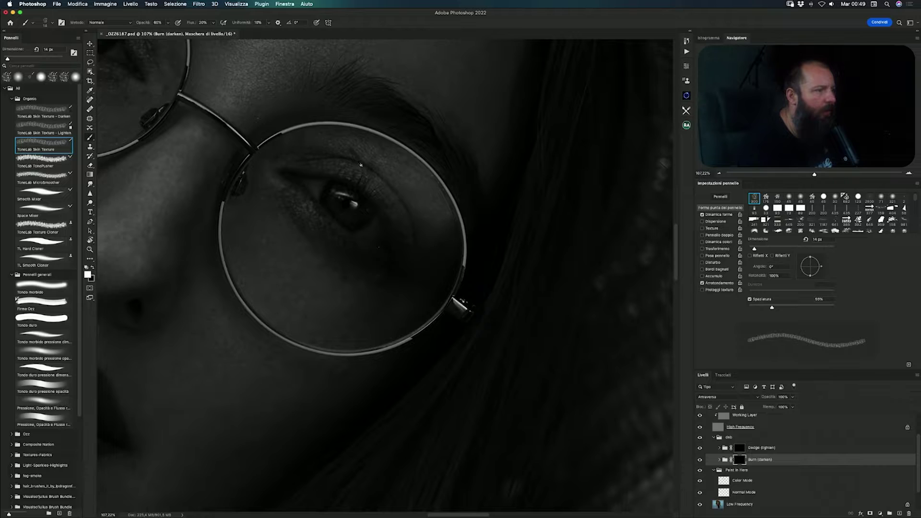
pyautogui.hotkey('ctrl', 'z')
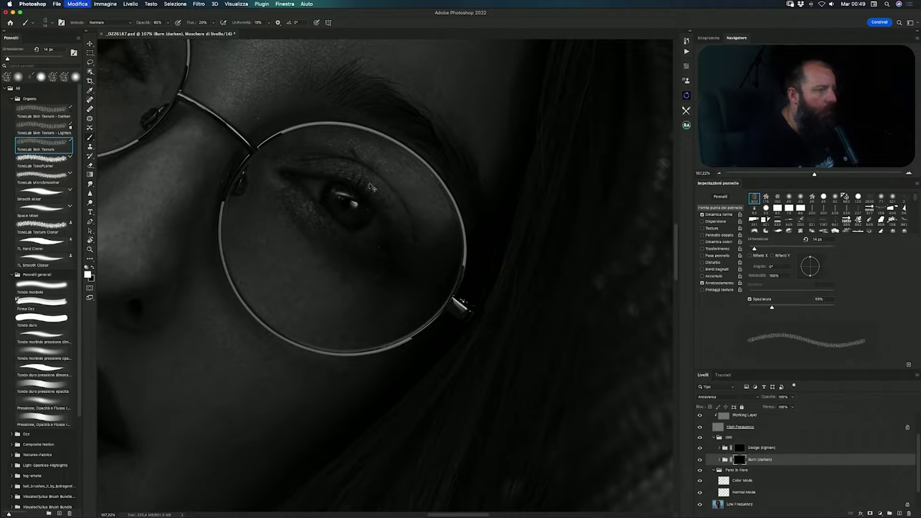
# - Step through the layers to make the Dodge (lighten) mask active
pyautogui.hotkey('alt', ']')
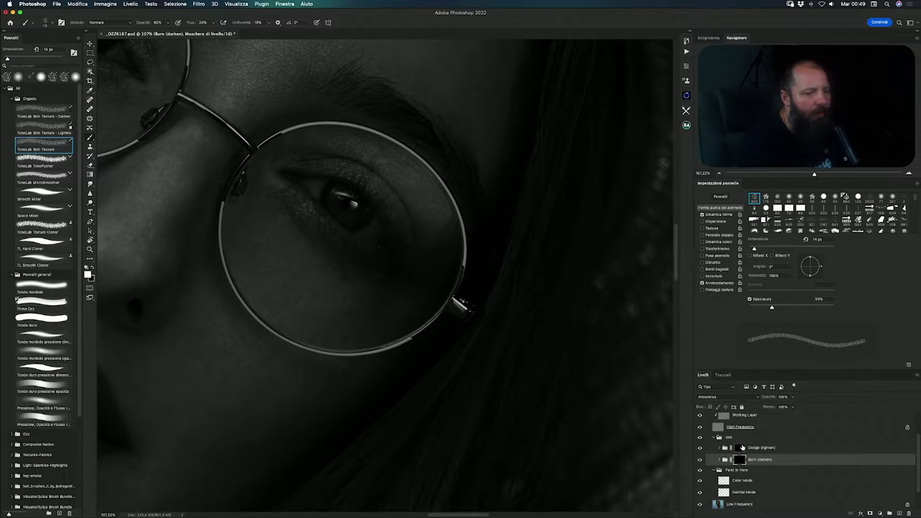
pyautogui.hotkey('alt', ']')
pyautogui.hotkey('alt', '[')
pyautogui.press('x')
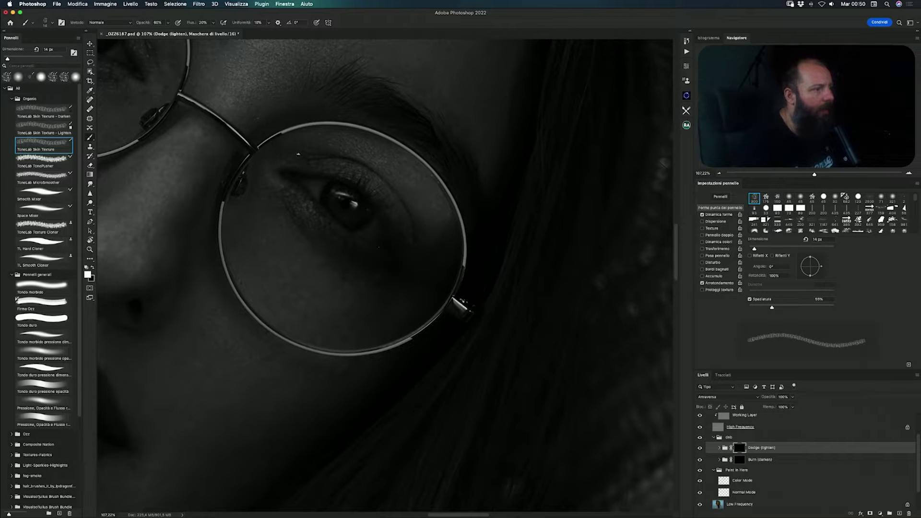
# - Pan up and left to the upper eye and brow for lightening on the Dodge (lighten) mask
pyautogui.hscroll(-5, 300, 170)
pyautogui.scroll(2, 300, 170)
pyautogui.hscroll(-5, 300, 170)
pyautogui.scroll(3, 312, 169)
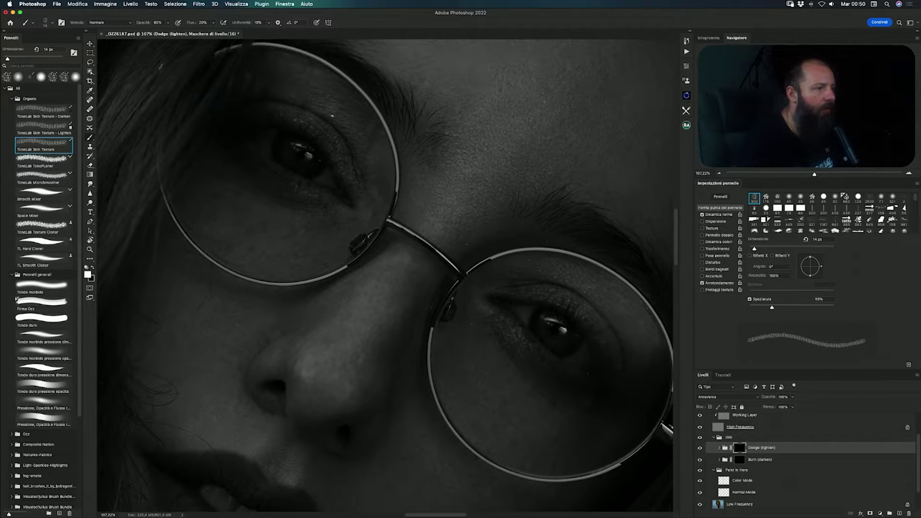
pyautogui.scroll(3, 328, 169)
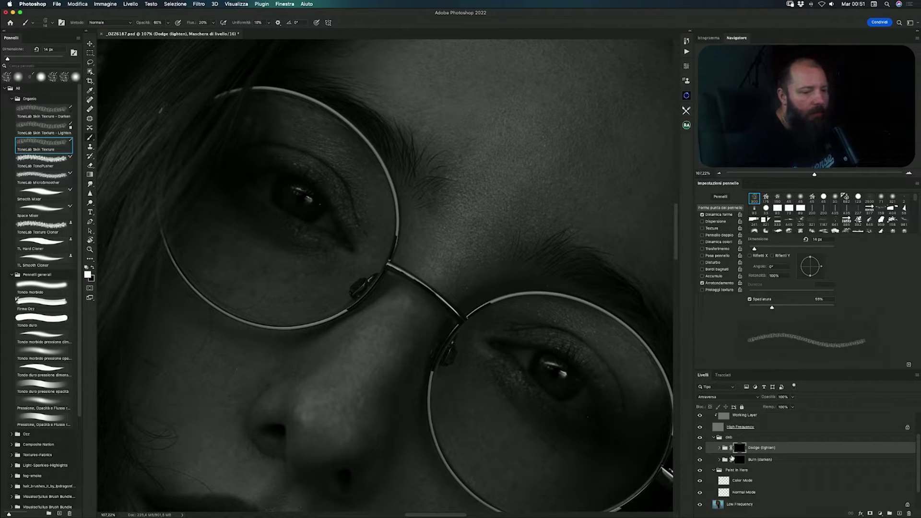
# - Select the dnb group, expand D&B Visual Aid at 67% zoom, and turn Inverti 1 back on
pyautogui.click(740, 461)
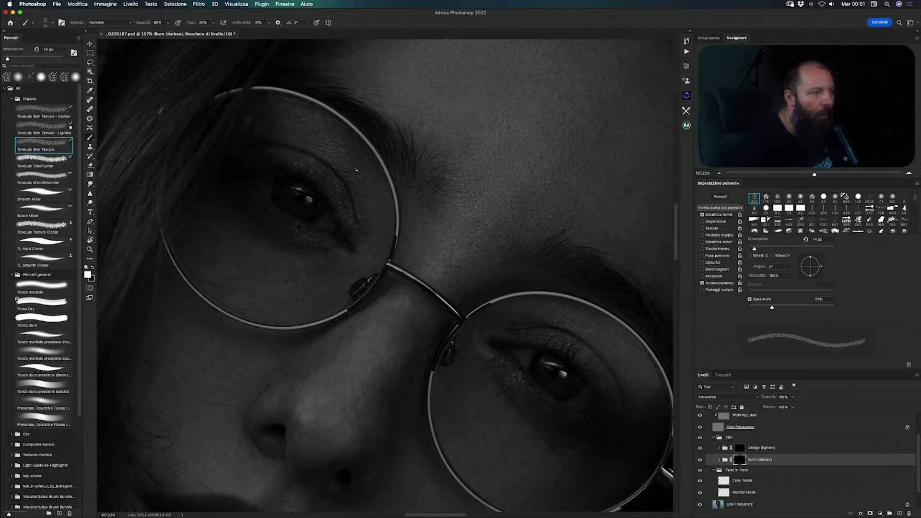
pyautogui.click(739, 438)
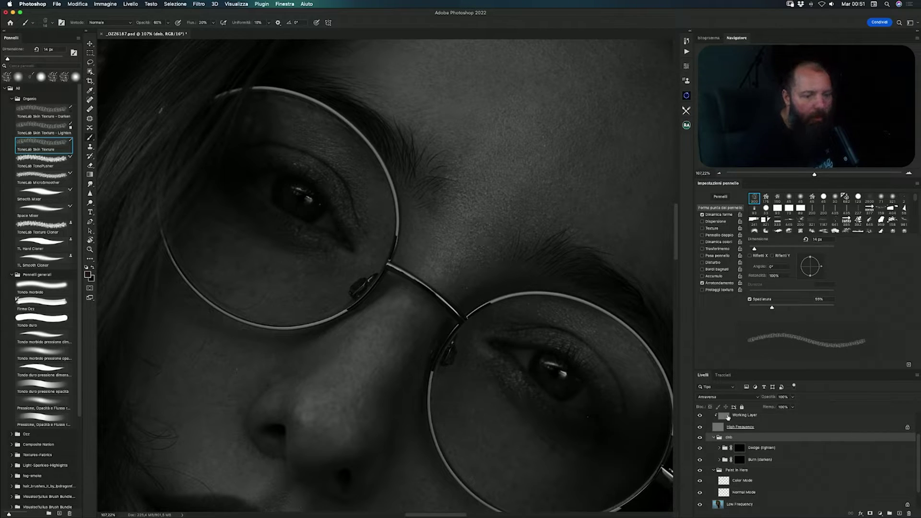
pyautogui.scroll(3, 706, 432)
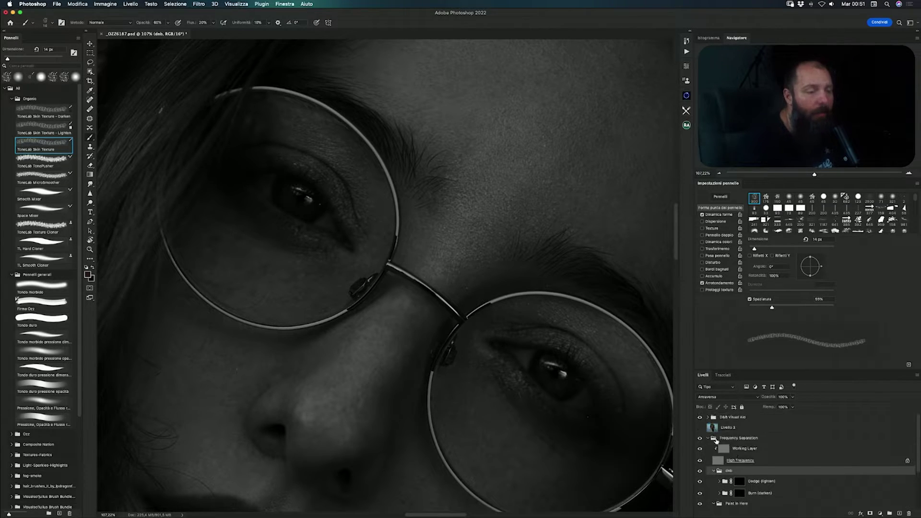
pyautogui.click(707, 417)
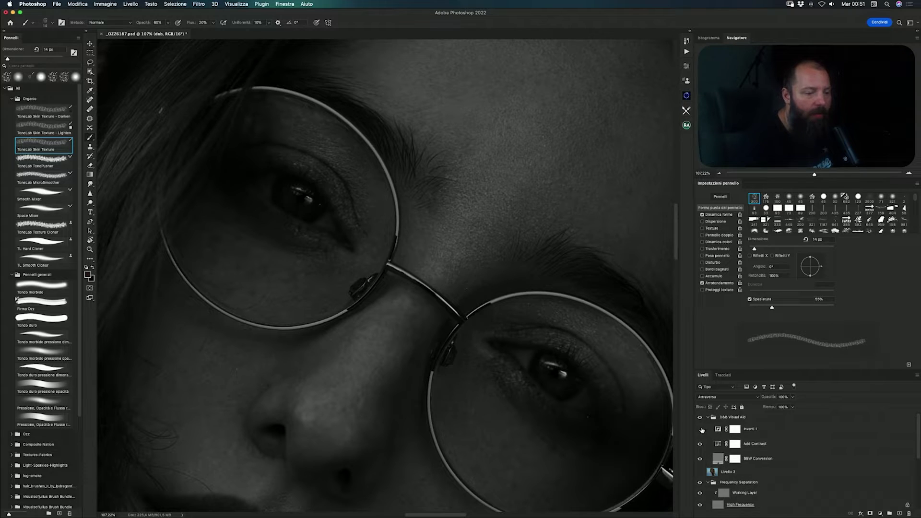
pyautogui.hscroll(3, 478, 328)
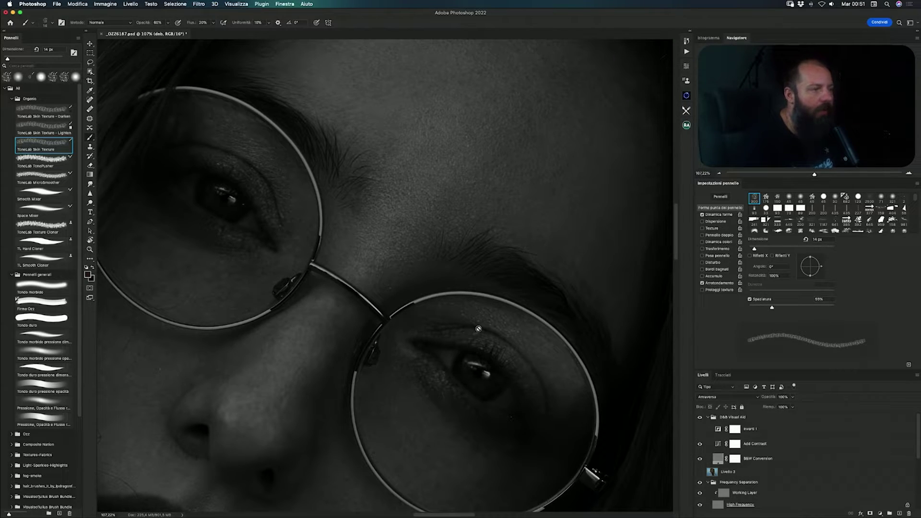
pyautogui.keyDown('alt'); pyautogui.scroll(-3, 436, 329); pyautogui.keyUp('alt')
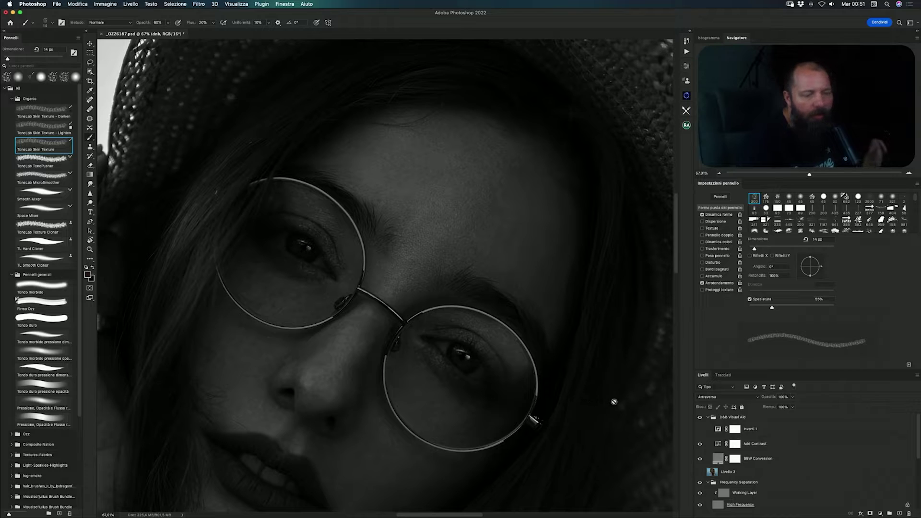
pyautogui.click(699, 430)
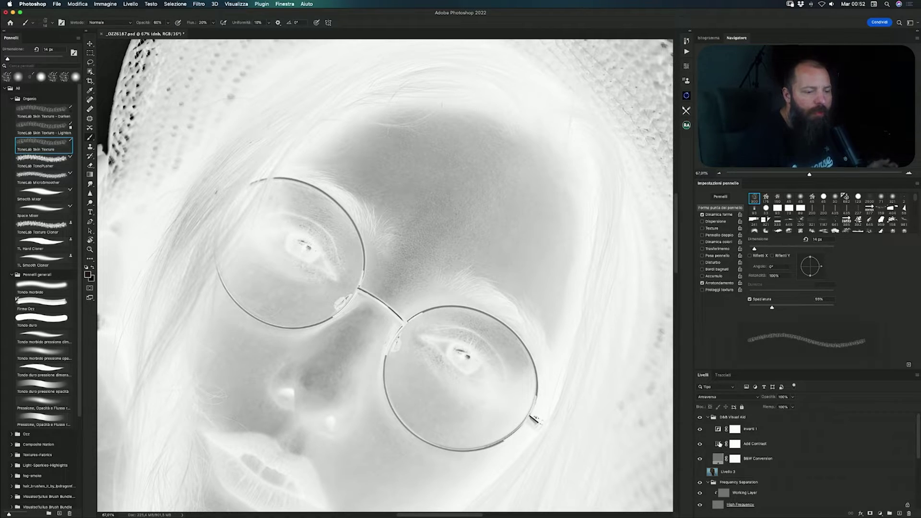
# - Reset the Add Contrast curve and raise a midpoint up-left to steepen it
pyautogui.doubleClick(718, 444)
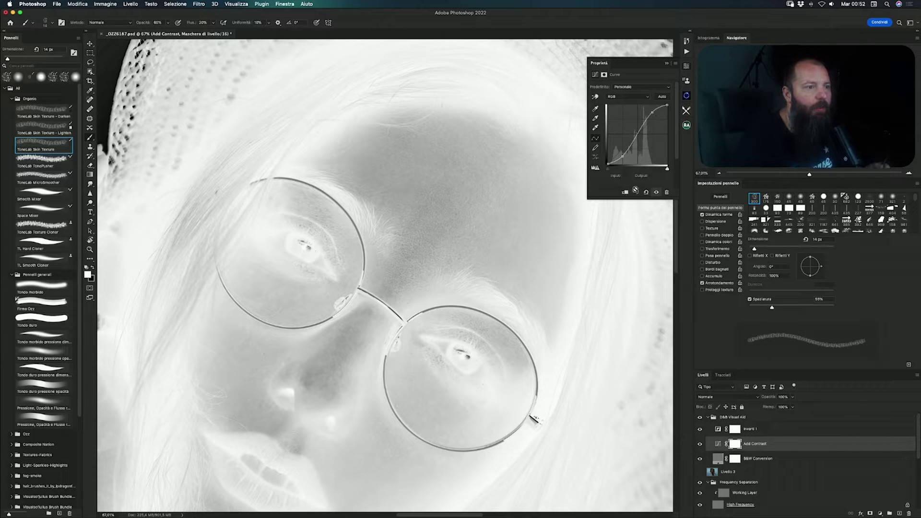
pyautogui.click(646, 192)
pyautogui.click(634, 134)
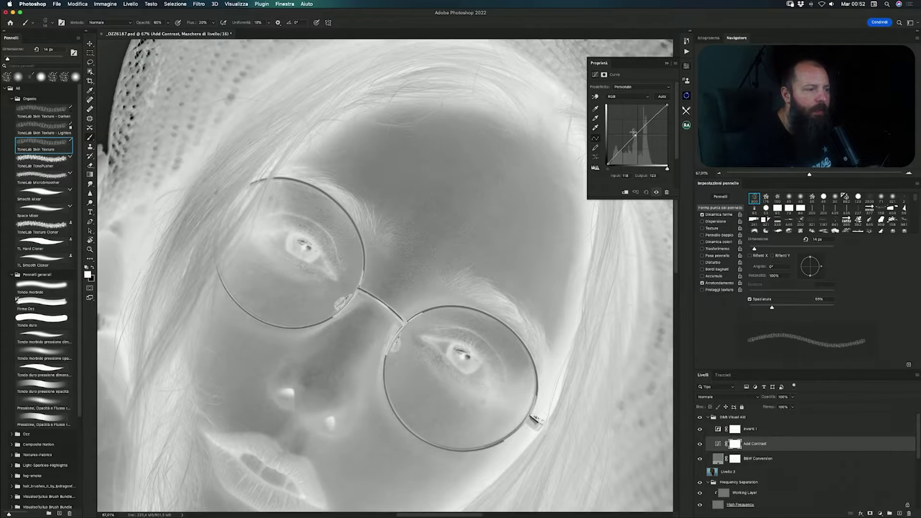
pyautogui.moveTo(634, 133); pyautogui.dragTo(628, 122)
# - Pan around the negative view of the eyes to inspect the boosted contrast
pyautogui.scroll(3, 328, 222)
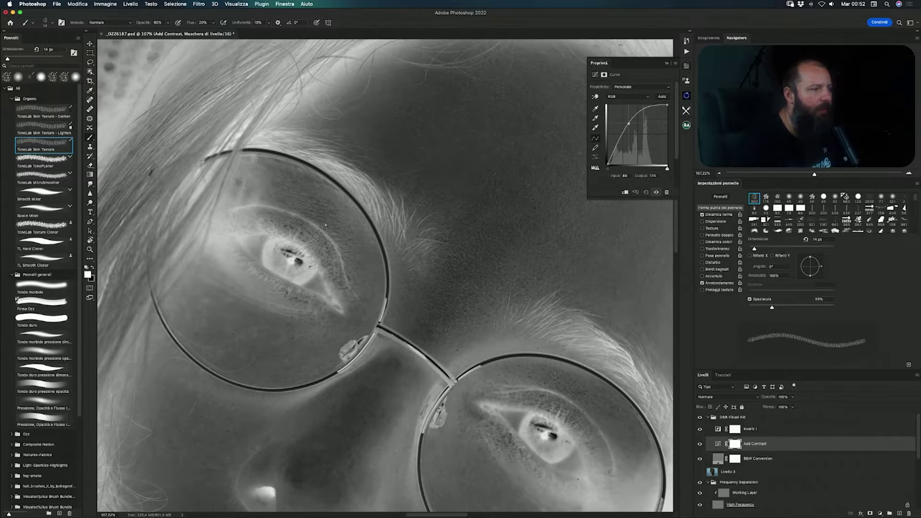
pyautogui.scroll(-5, 326, 224)
pyautogui.hscroll(4, 326, 225)
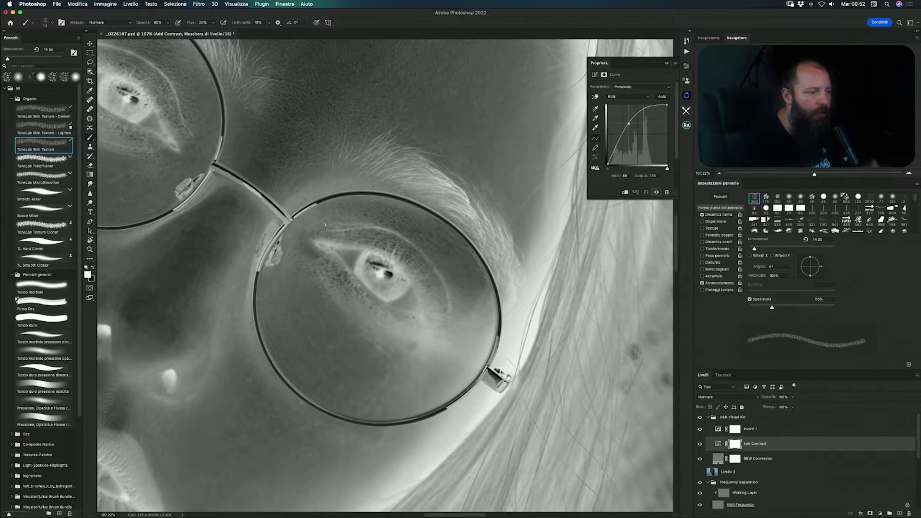
pyautogui.hscroll(-2, 326, 225)
pyautogui.hscroll(-2, 326, 224)
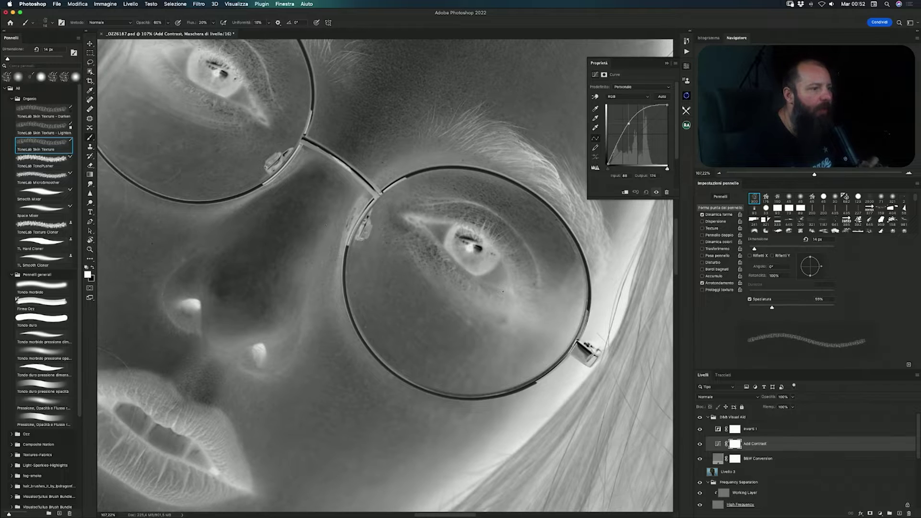
pyautogui.hscroll(-2, 325, 224)
pyautogui.scroll(2, 326, 224)
pyautogui.hscroll(2, 325, 225)
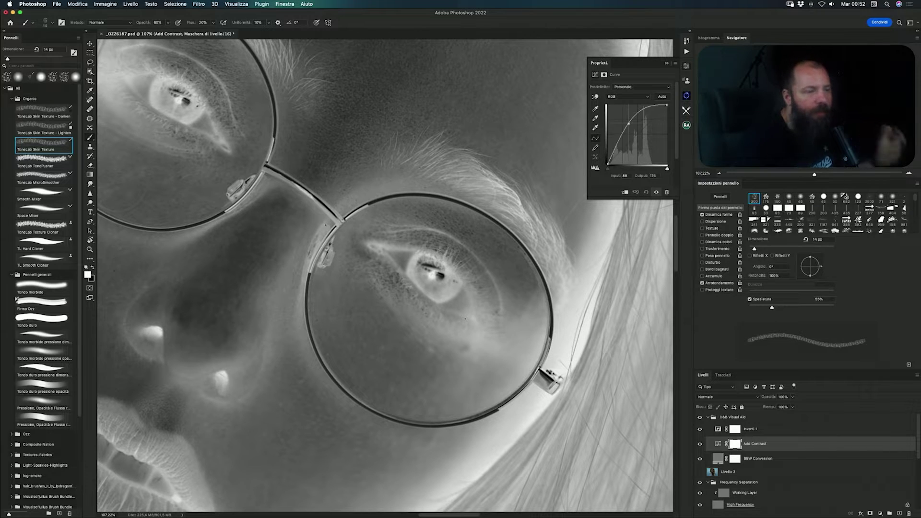
pyautogui.scroll(-3, 733, 465)
# - Dodge and burn around the right-lens eye with a 6 px brush, alternating Burn and Dodge masks
pyautogui.click(738, 459)
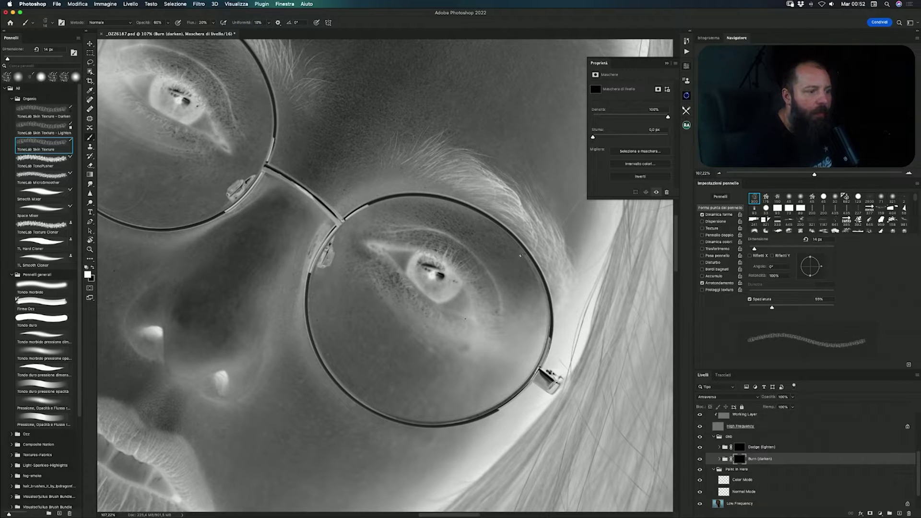
pyautogui.scroll(3, 533, 259)
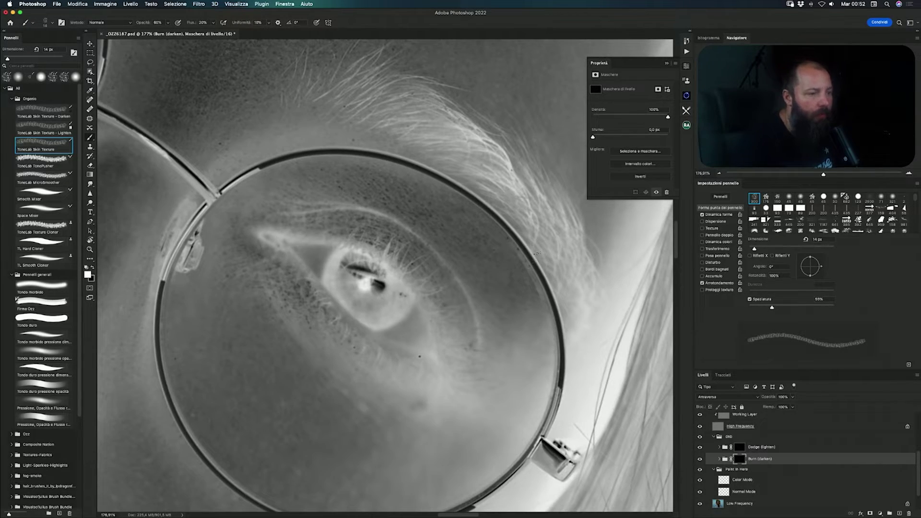
pyautogui.press('[')
pyautogui.press('[')
pyautogui.press('[')
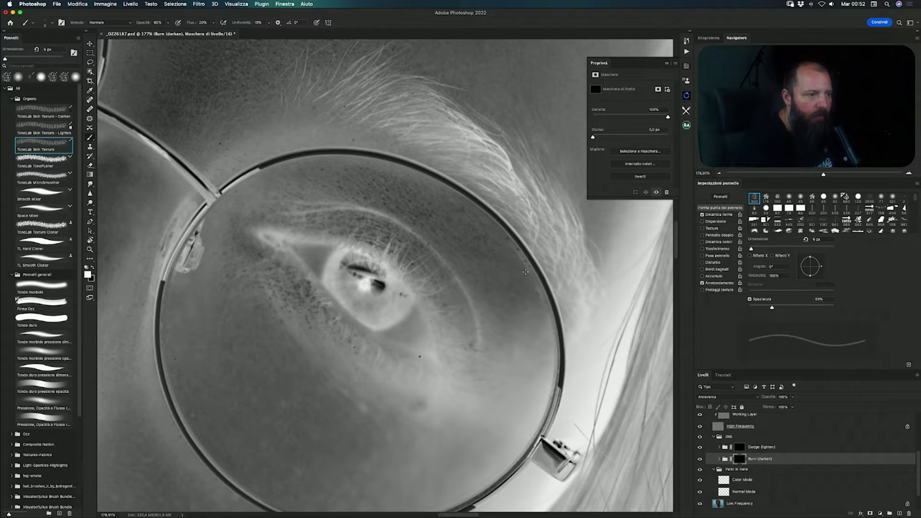
pyautogui.click(741, 447)
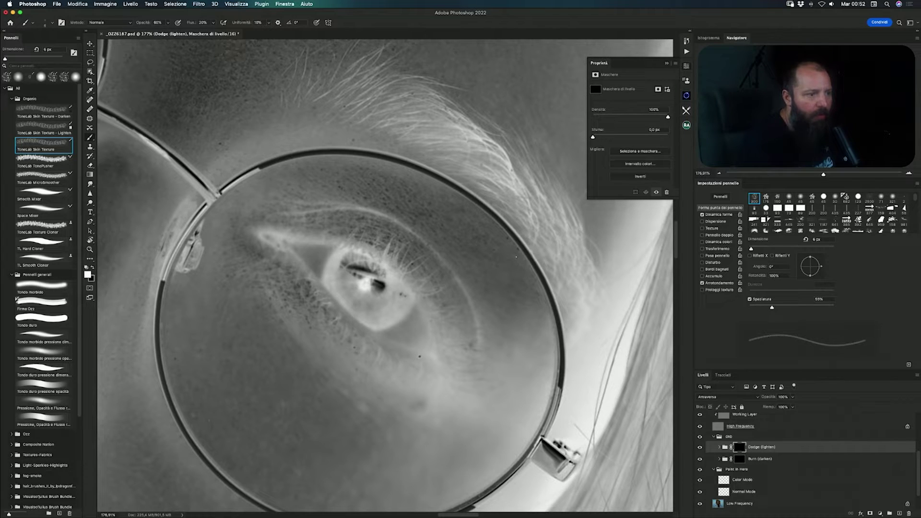
pyautogui.hotkey('alt', '[')
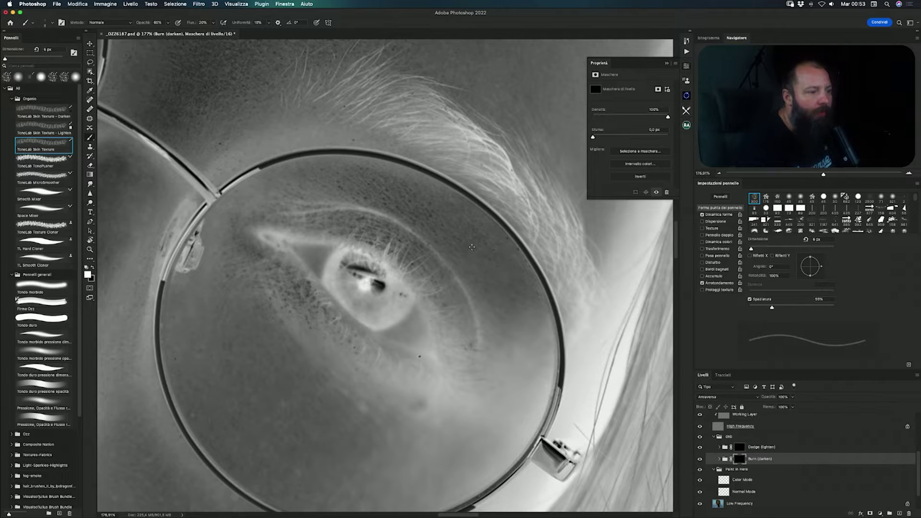
pyautogui.moveTo(468, 248); pyautogui.dragTo(473, 249)
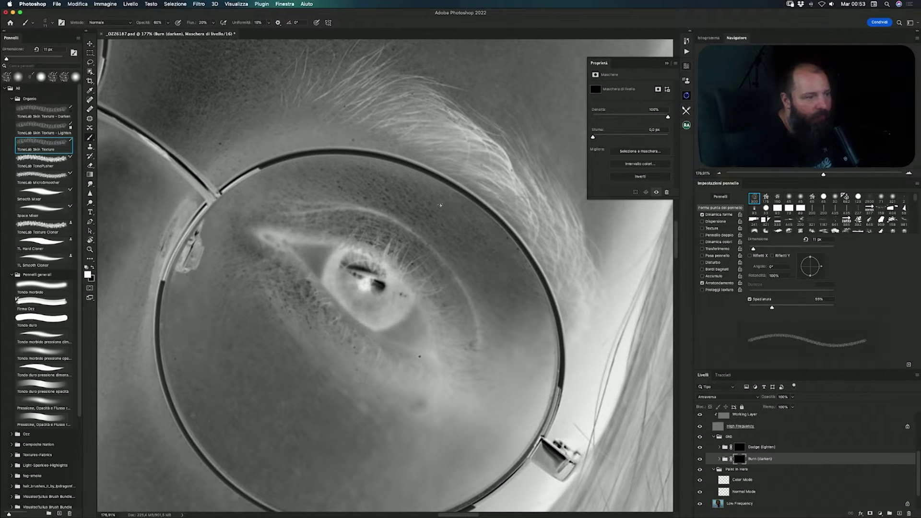
pyautogui.moveTo(450, 208); pyautogui.dragTo(443, 198)
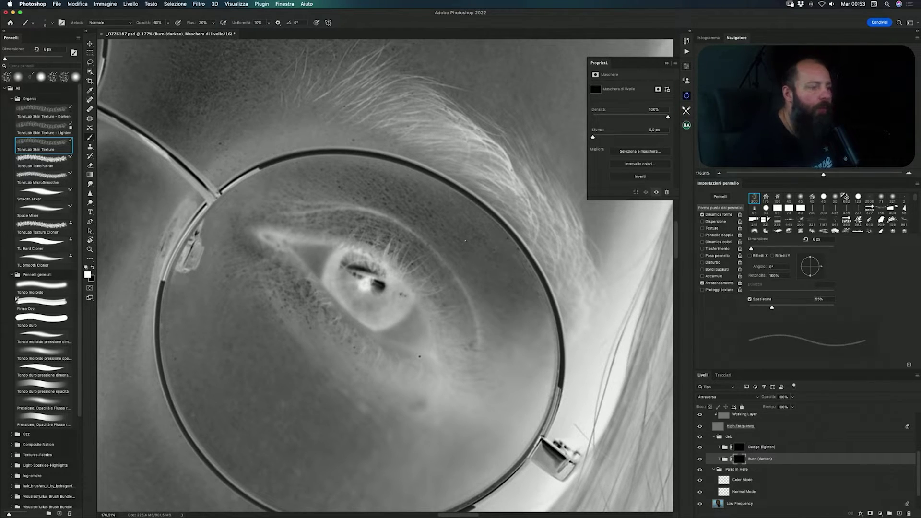
pyautogui.scroll(-3, 466, 240)
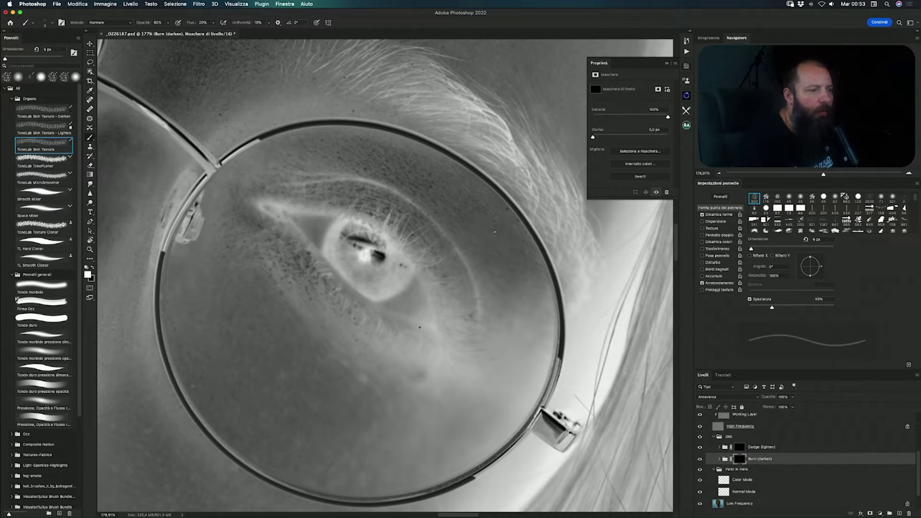
pyautogui.scroll(3, 472, 232)
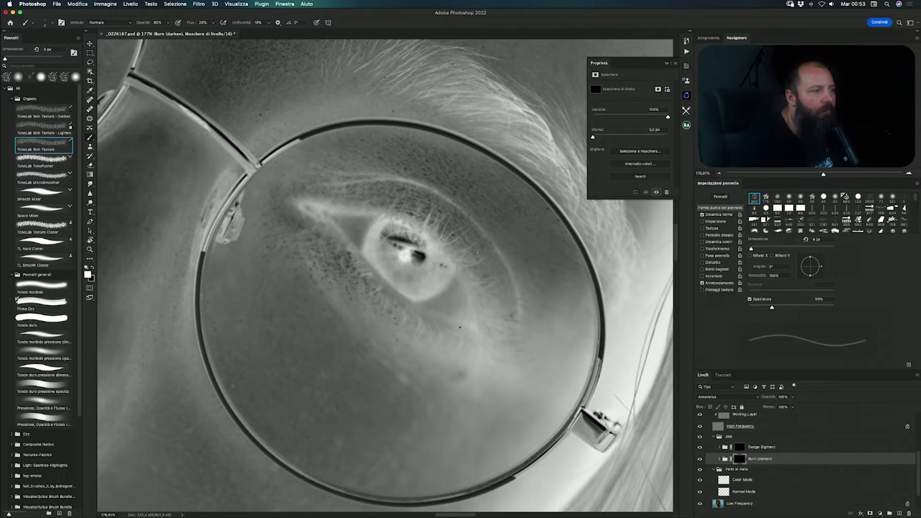
# - Move to the left lens and dodge and burn the eye skin, alternating Dodge and Burn masks
pyautogui.hscroll(-10, 473, 232)
pyautogui.scroll(5, 353, 163)
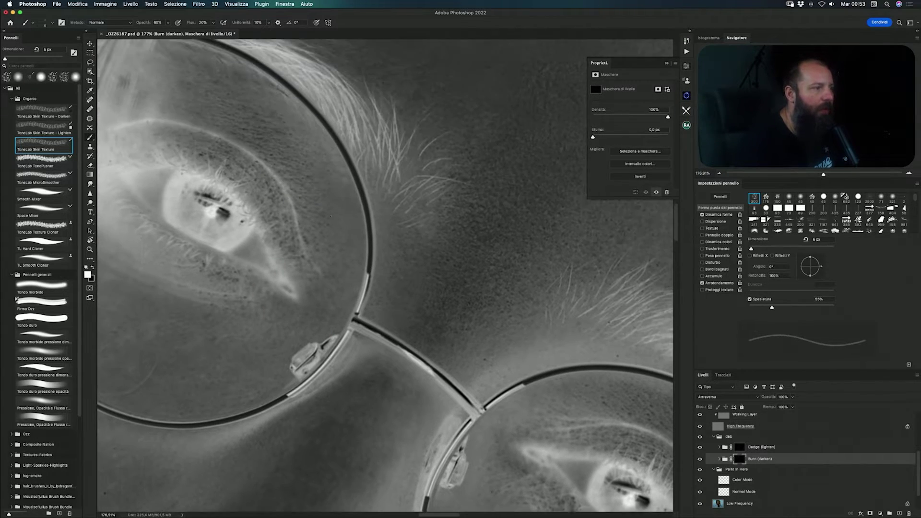
pyautogui.scroll(2, 352, 163)
pyautogui.hscroll(-3, 353, 162)
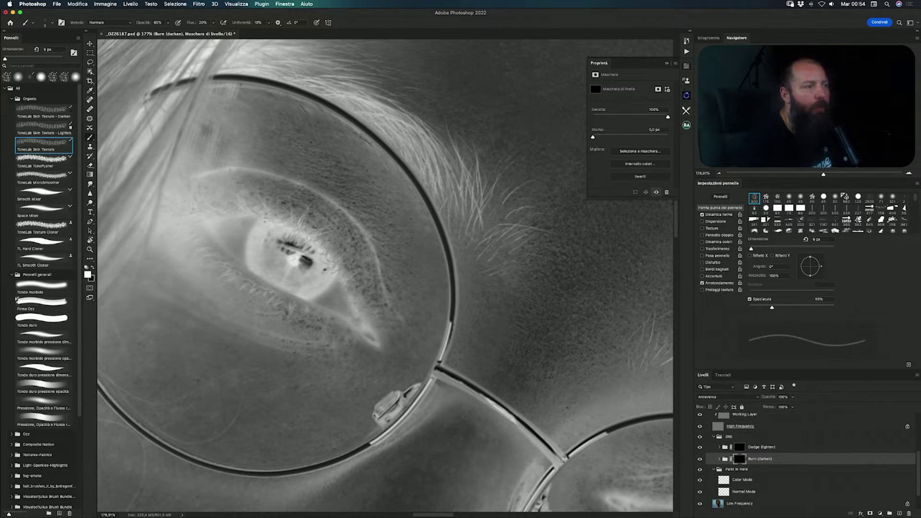
pyautogui.scroll(2, 362, 160)
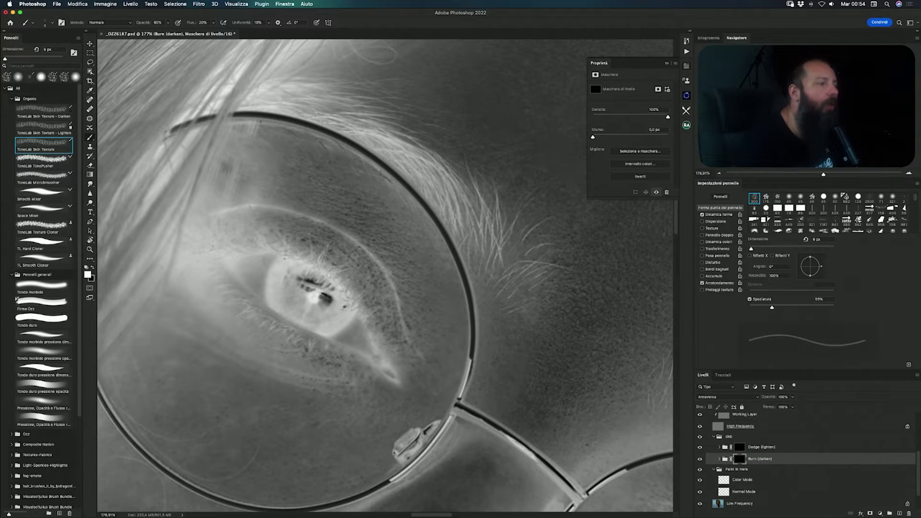
pyautogui.scroll(-2, 385, 275)
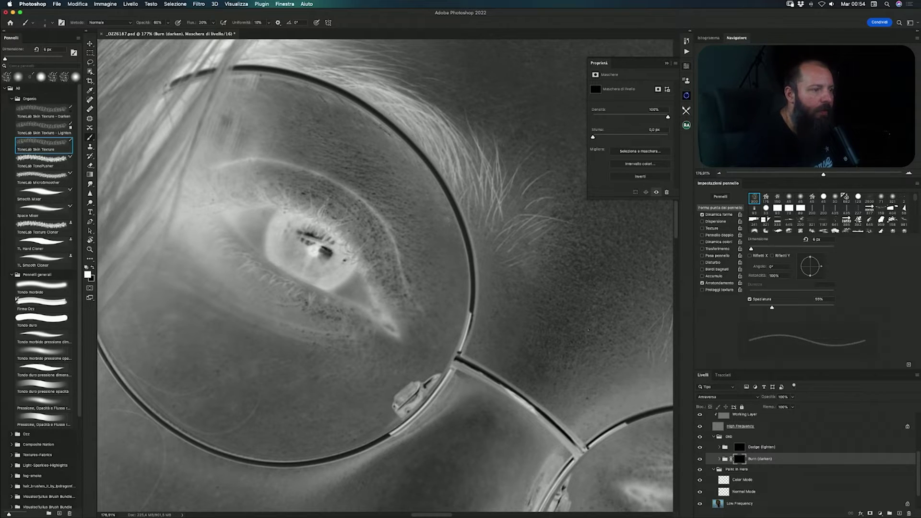
pyautogui.click(734, 445)
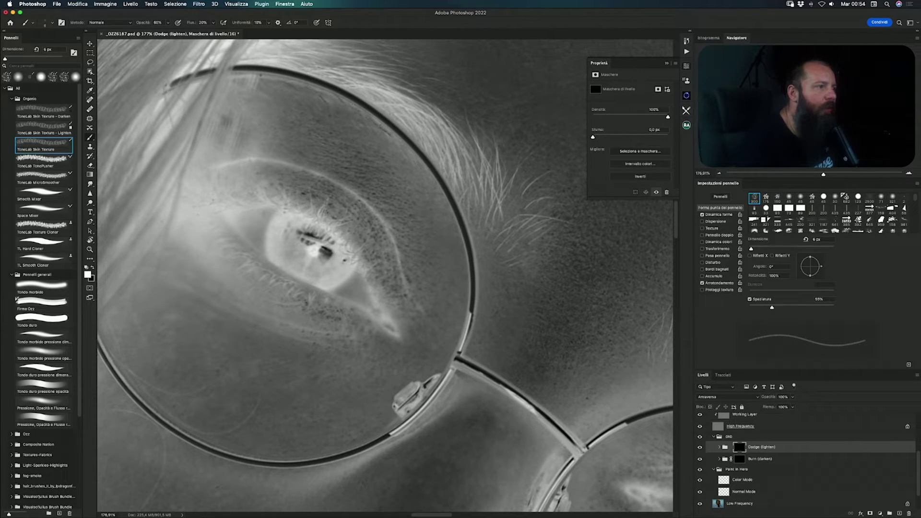
pyautogui.hotkey('alt', '[')
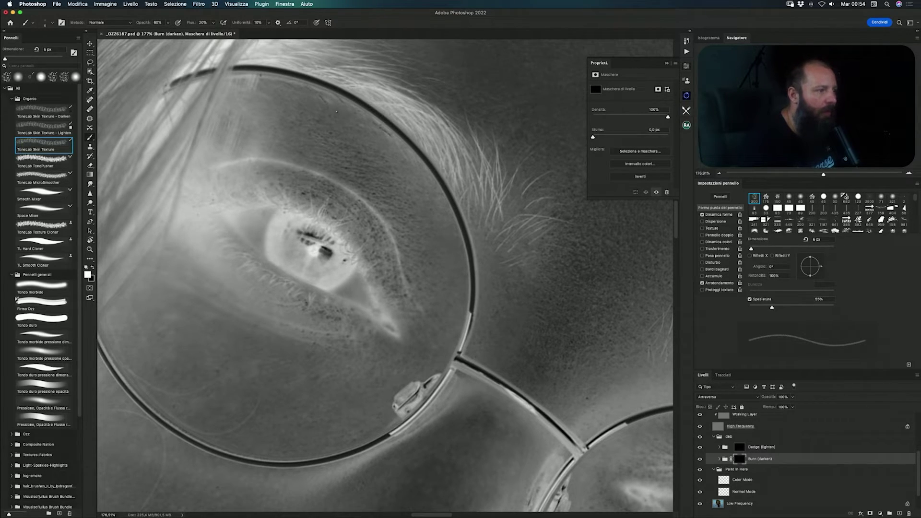
# - Keep alternating Burn and Dodge strokes on the left-lens skin, ending on the Dodge (lighten) mask
pyautogui.click(724, 442)
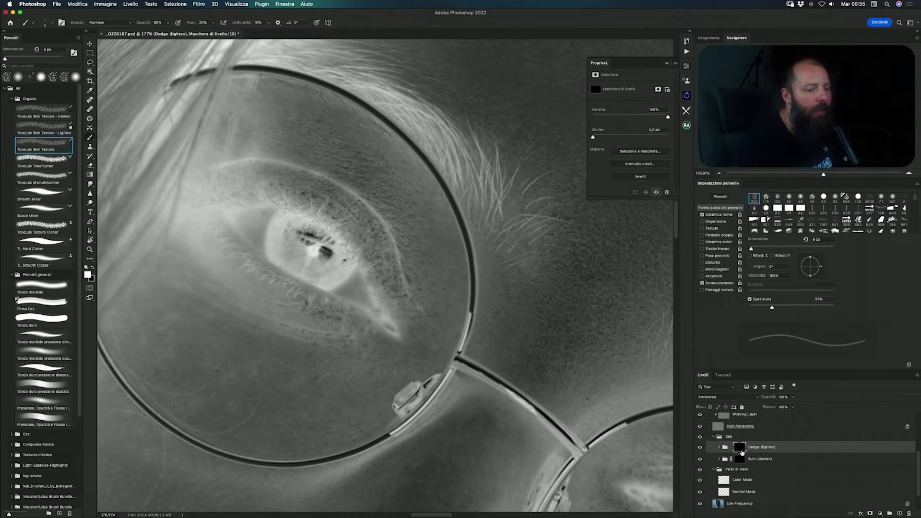
pyautogui.click(740, 458)
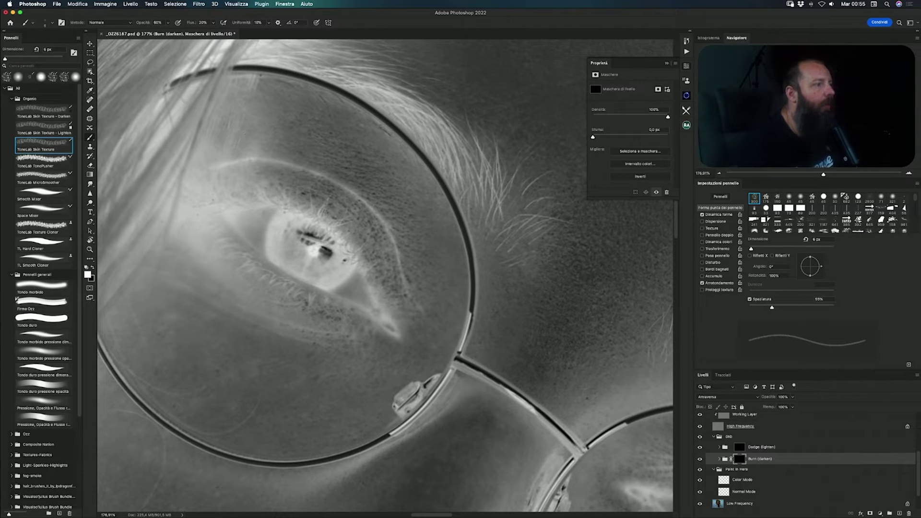
pyautogui.click(734, 447)
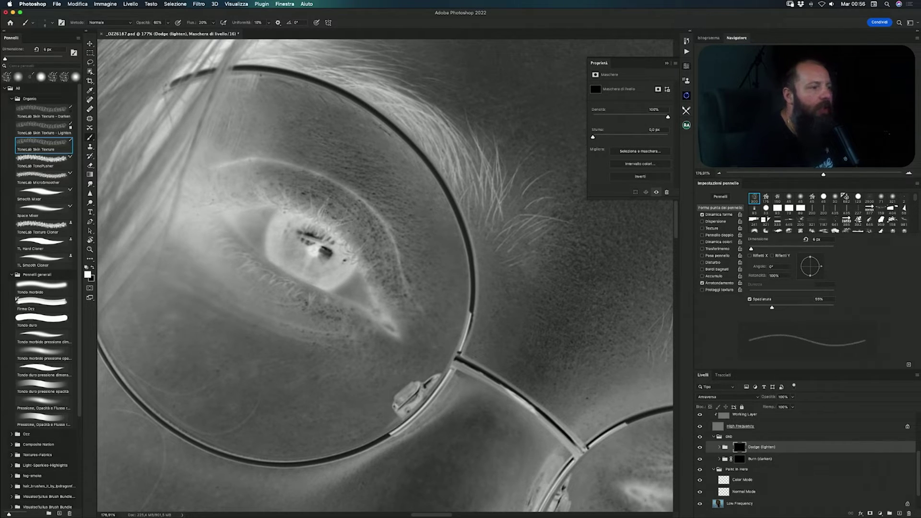
pyautogui.scroll(-5, 457, 353)
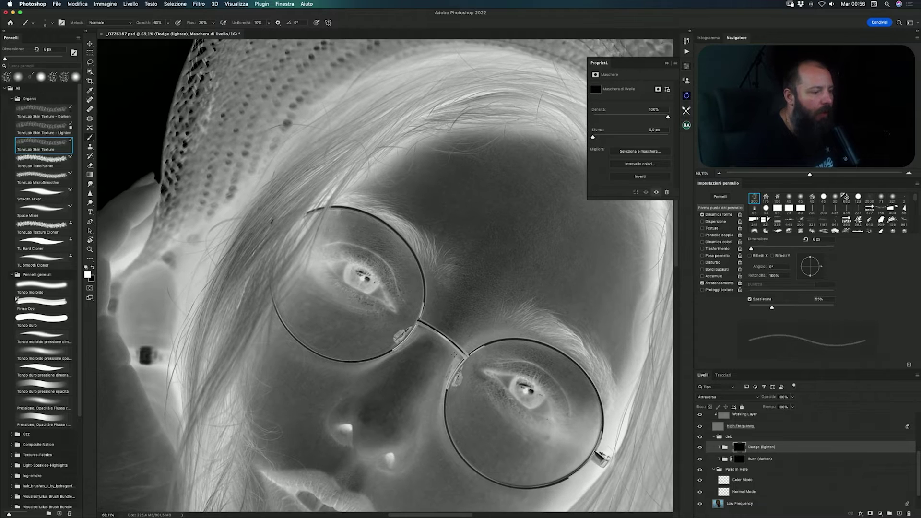
# - Dodge and burn the cheek by the right lens with a 12 px brush, then fit the portrait
pyautogui.scroll(5, 457, 353)
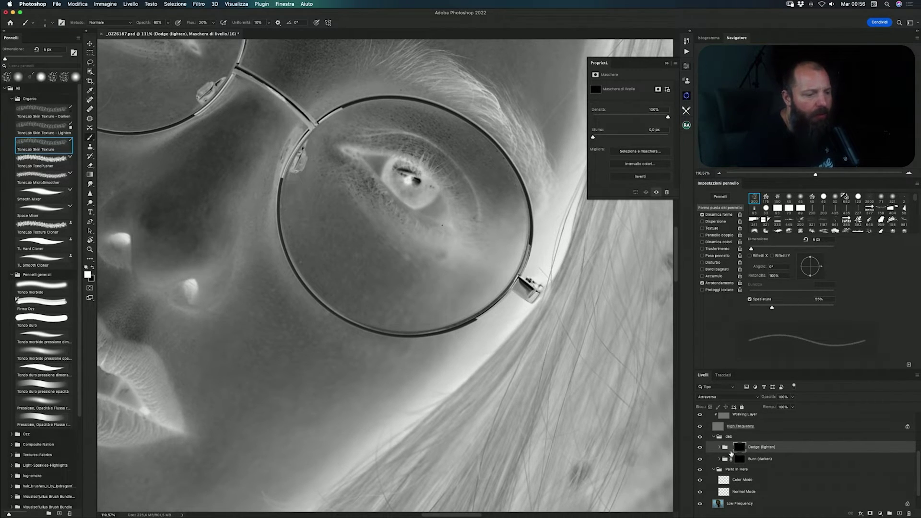
pyautogui.click(734, 458)
pyautogui.click(724, 442)
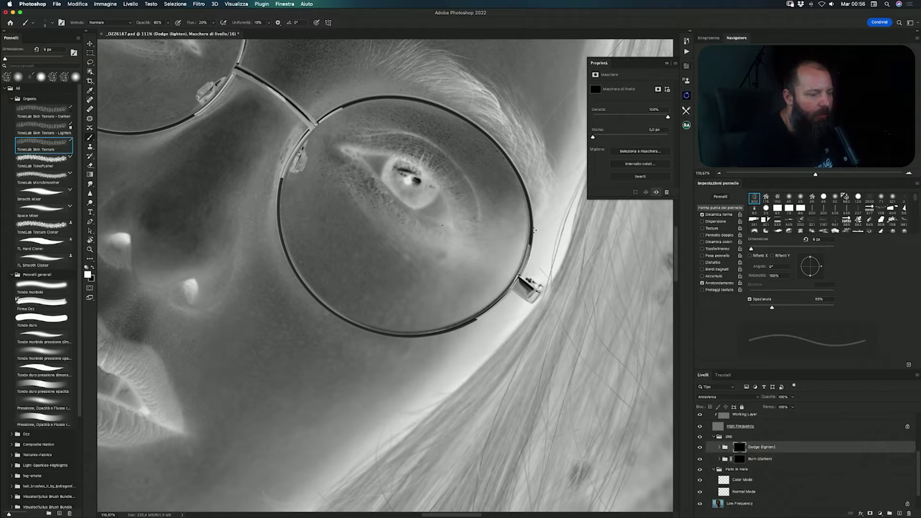
pyautogui.press(']')
pyautogui.press(']')
pyautogui.press(']')
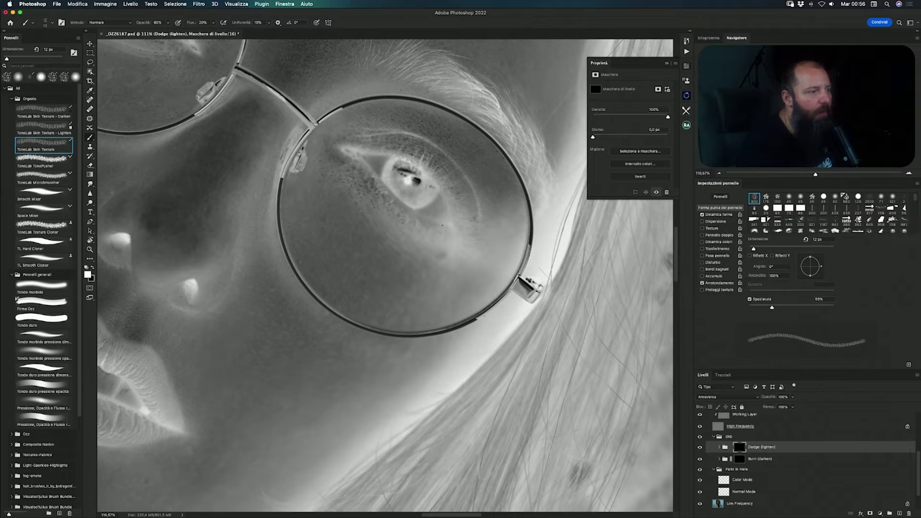
pyautogui.click(741, 461)
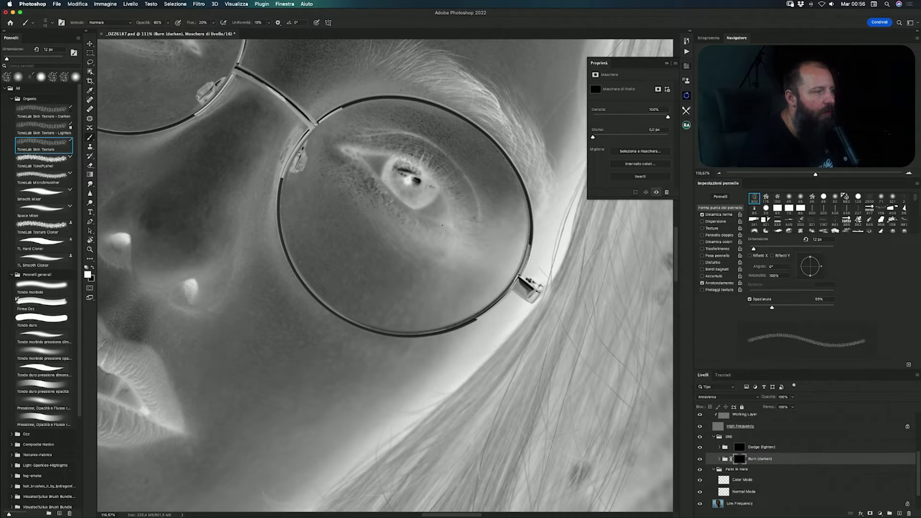
pyautogui.click(724, 444)
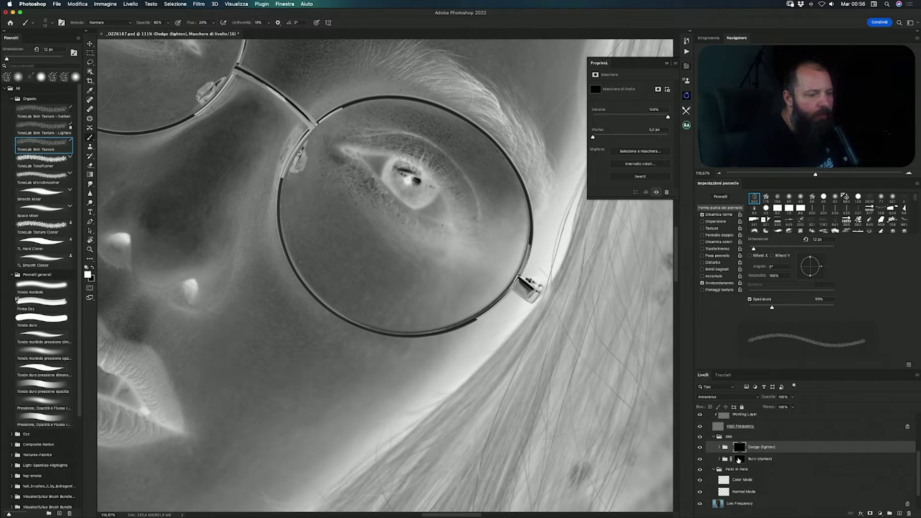
pyautogui.click(724, 459)
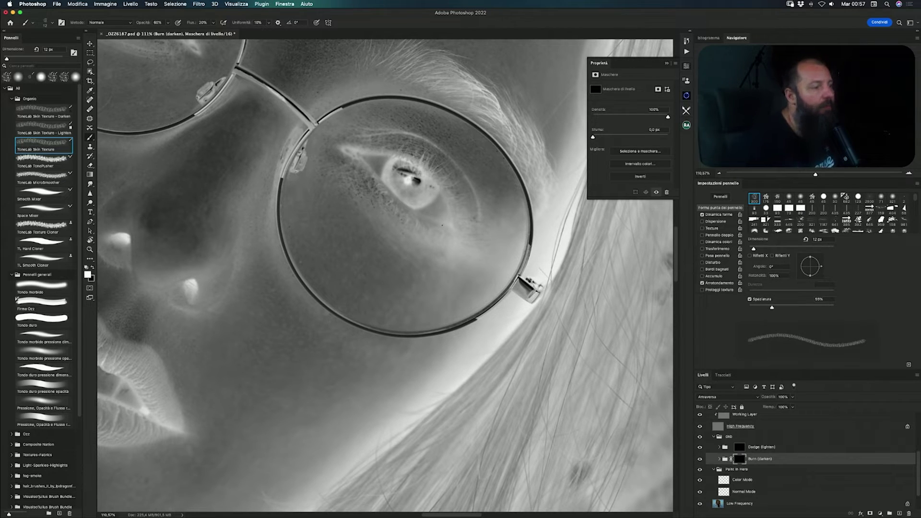
pyautogui.hotkey('ctrl', '0')
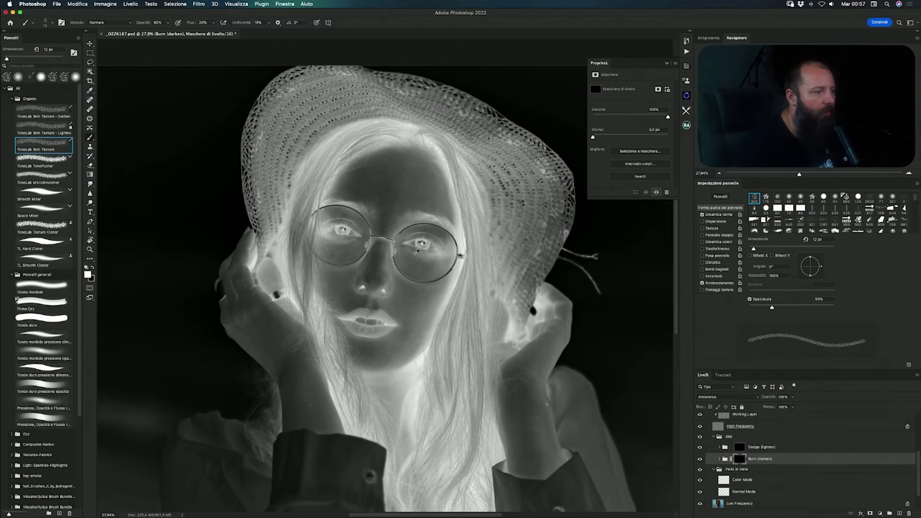
# - Hide the D&B Visual Aid and toggle the Frequency Separation group off and on to compare
pyautogui.scroll(3, 384, 274)
pyautogui.scroll(3, 747, 428)
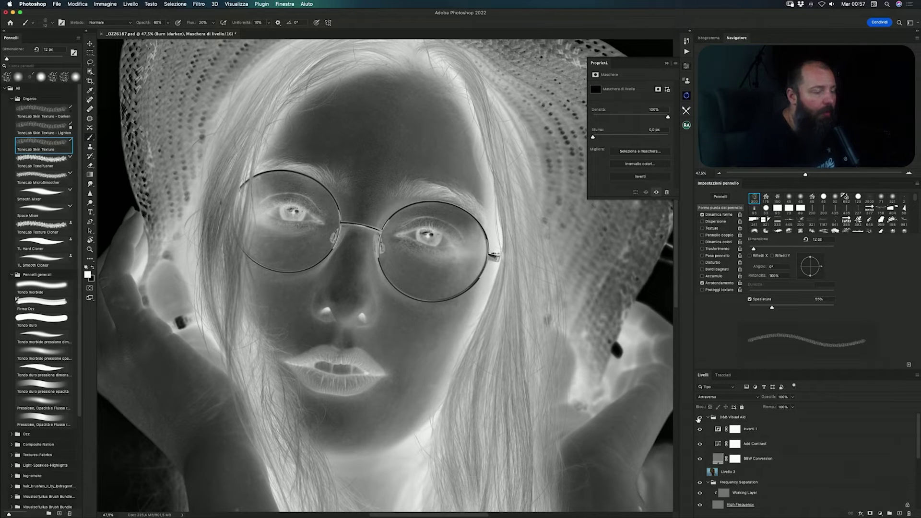
pyautogui.click(700, 418)
pyautogui.scroll(-2, 292, 229)
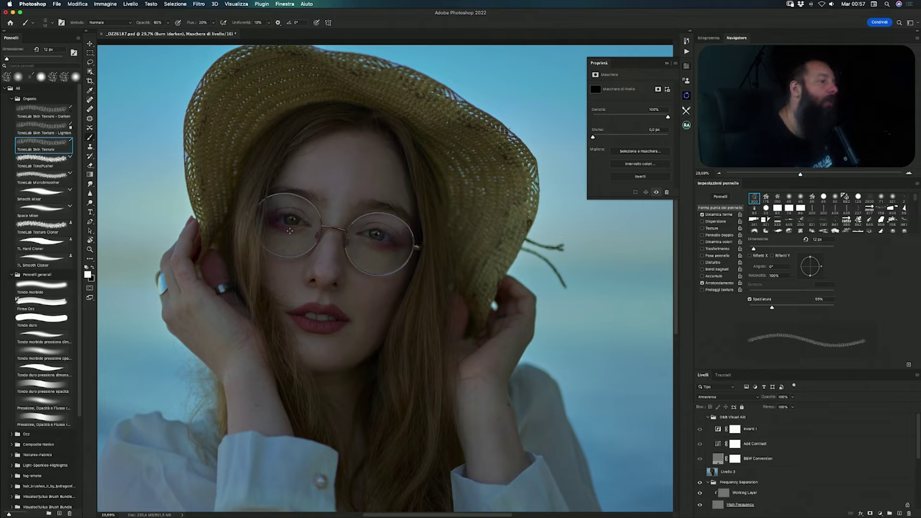
pyautogui.scroll(3, 318, 215)
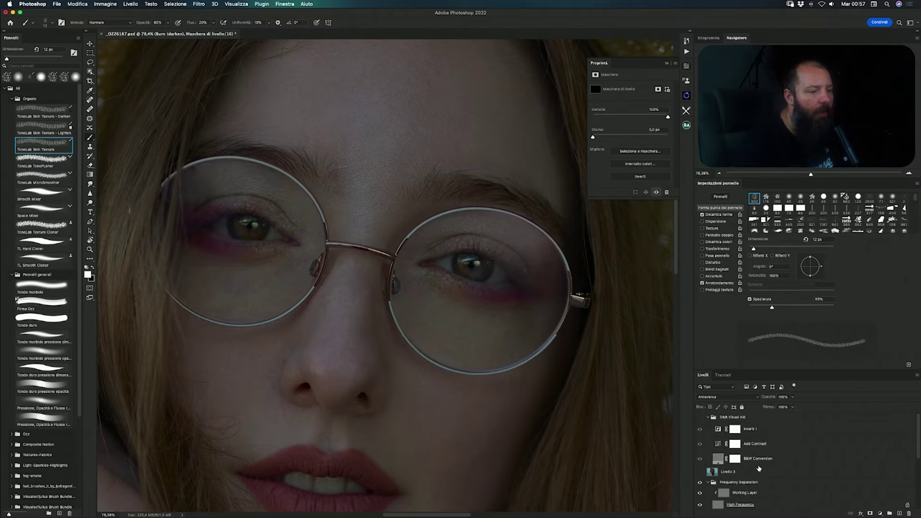
pyautogui.scroll(-1, 727, 455)
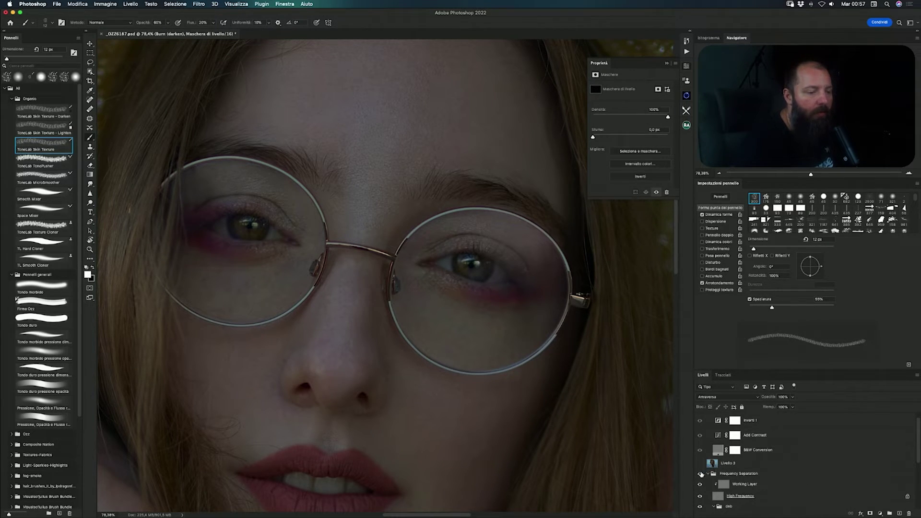
pyautogui.click(700, 474)
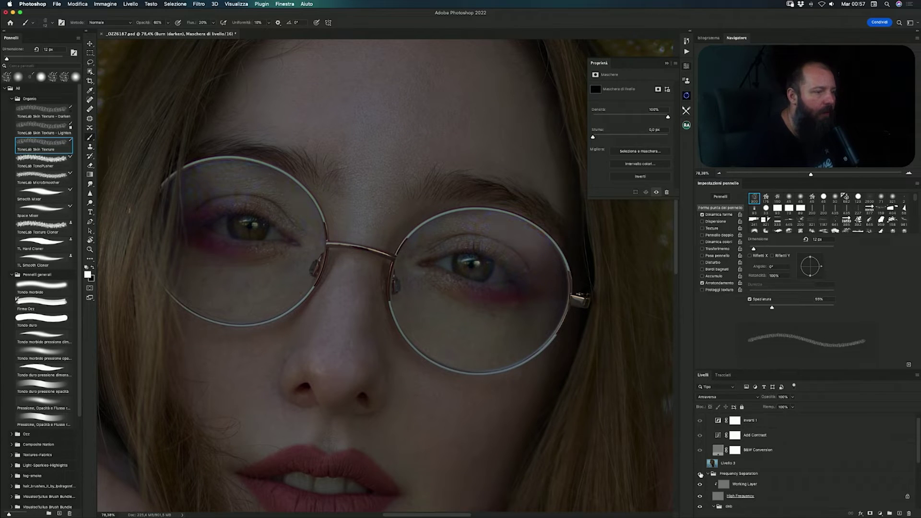
pyautogui.click(700, 474)
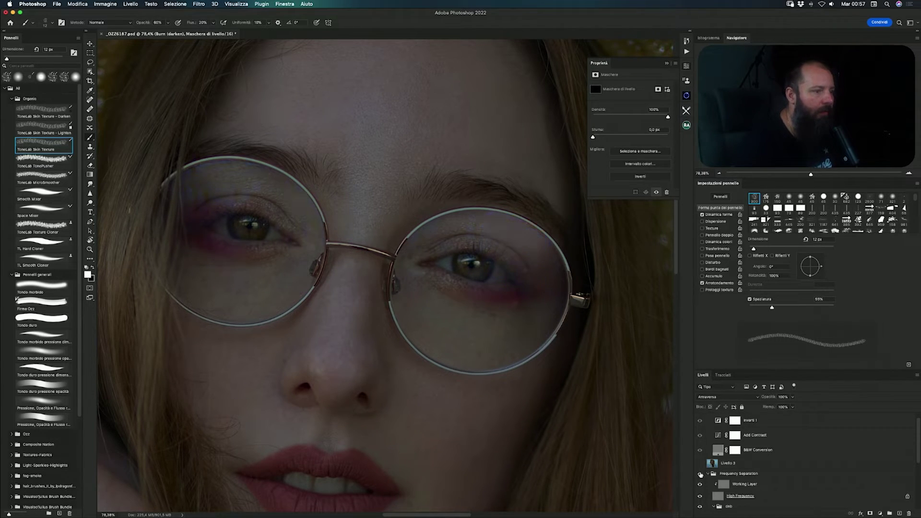
# - Turn the visual aid back on with the inversion hidden, giving a plain grayscale view
pyautogui.scroll(-5, 446, 264)
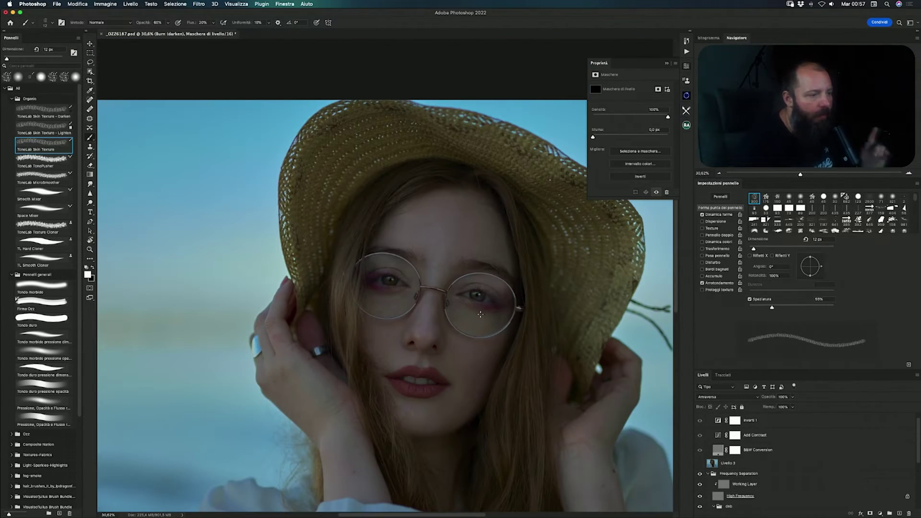
pyautogui.scroll(3, 445, 264)
pyautogui.scroll(1, 704, 433)
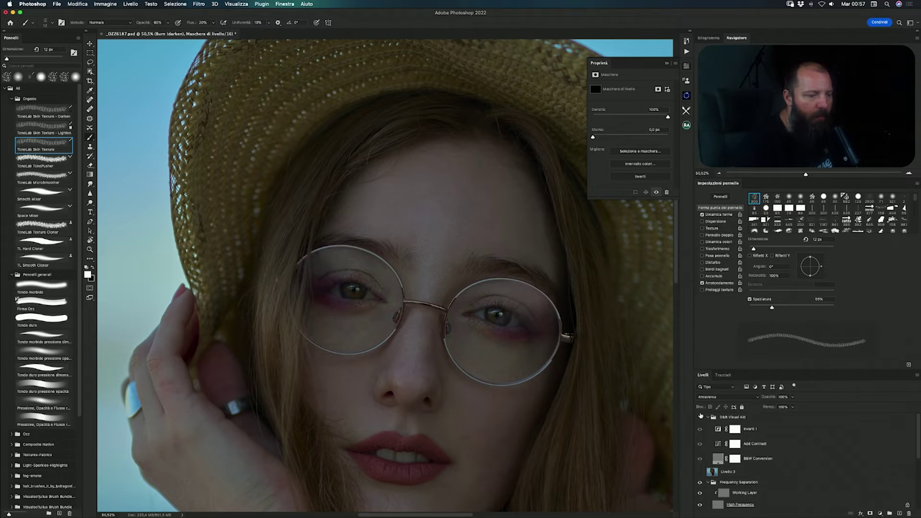
pyautogui.click(702, 430)
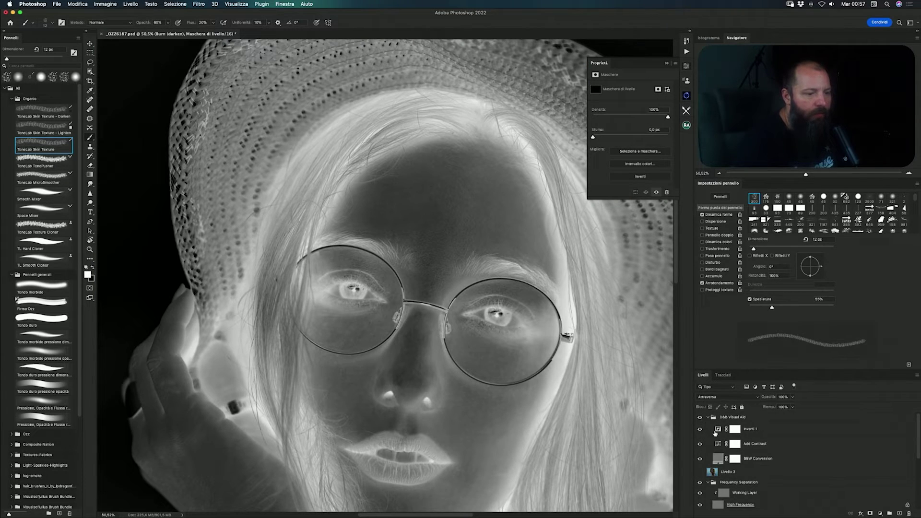
pyautogui.click(701, 431)
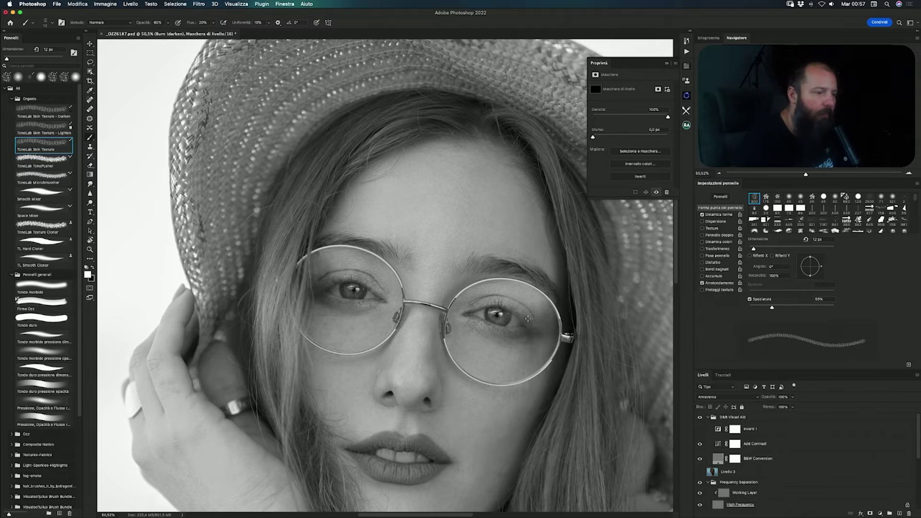
pyautogui.scroll(5, 530, 307)
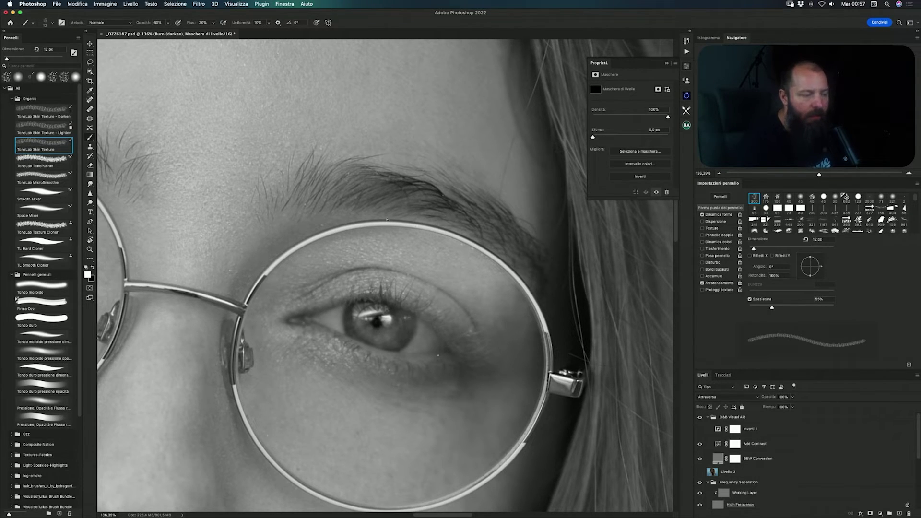
# - Pan across the eyes in grayscale and select the dnb group
pyautogui.hscroll(-10, 387, 220)
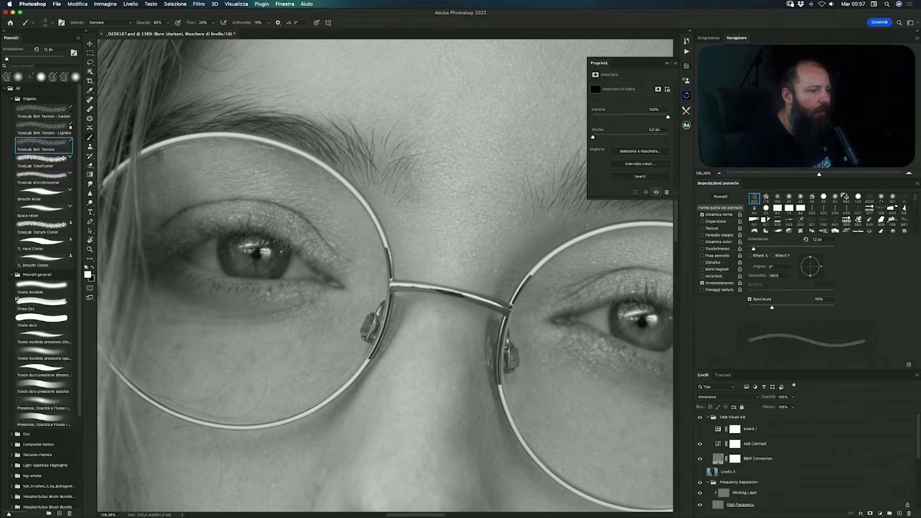
pyautogui.hscroll(-2, 132, 196)
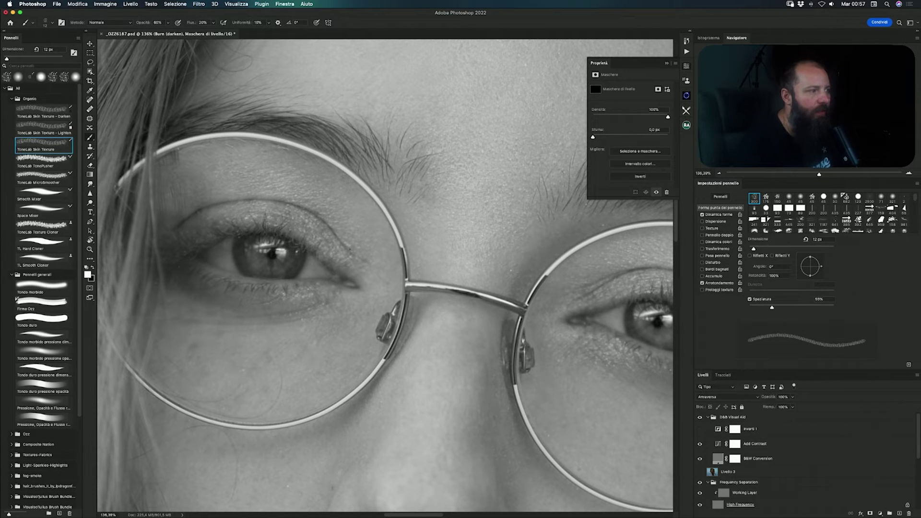
pyautogui.hscroll(2, 292, 187)
pyautogui.hscroll(5, 312, 216)
pyautogui.hscroll(5, 345, 252)
pyautogui.hscroll(2, 345, 252)
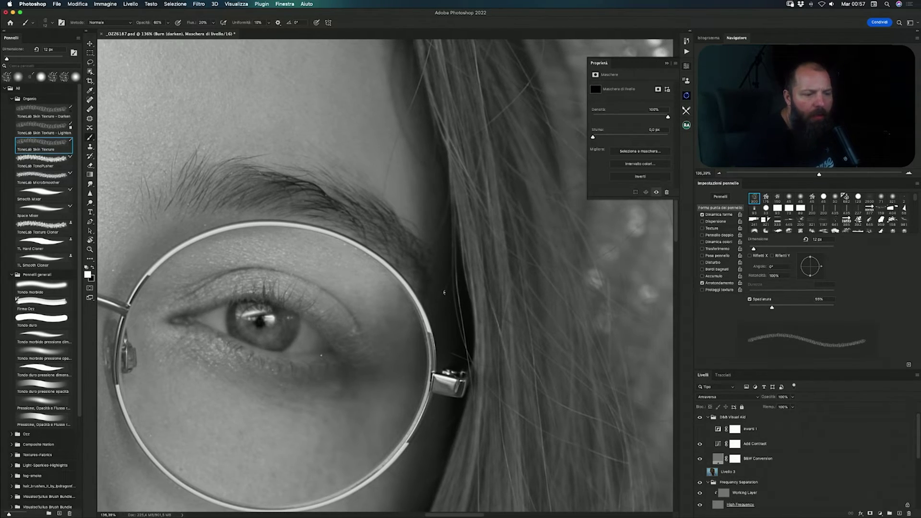
pyautogui.scroll(-3, 738, 474)
pyautogui.scroll(-2, 726, 425)
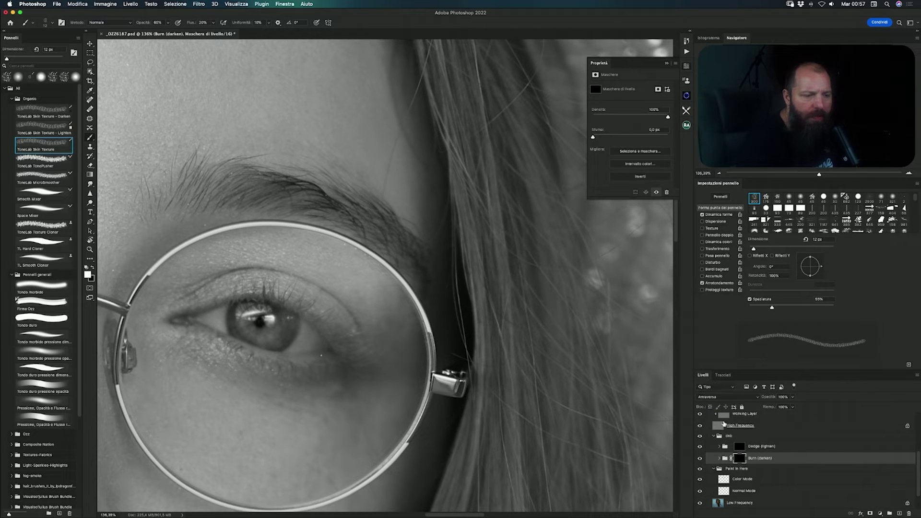
pyautogui.click(776, 446)
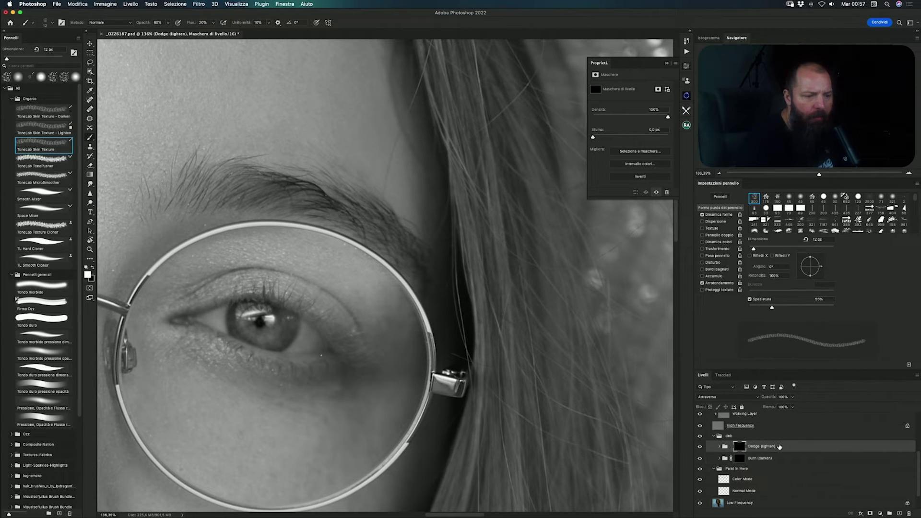
pyautogui.click(779, 437)
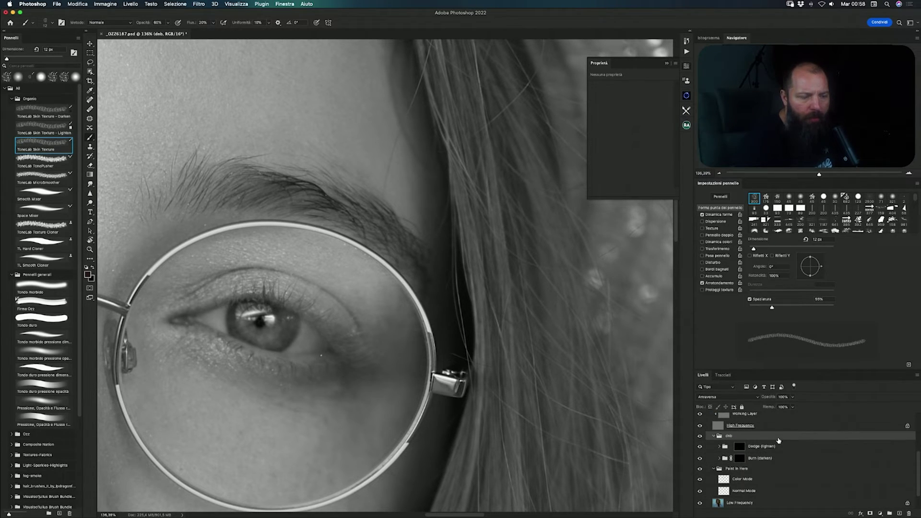
# - Add a new layer in the dnb group, pick the Tondo morbido brush, and return to colour view
pyautogui.click(899, 513)
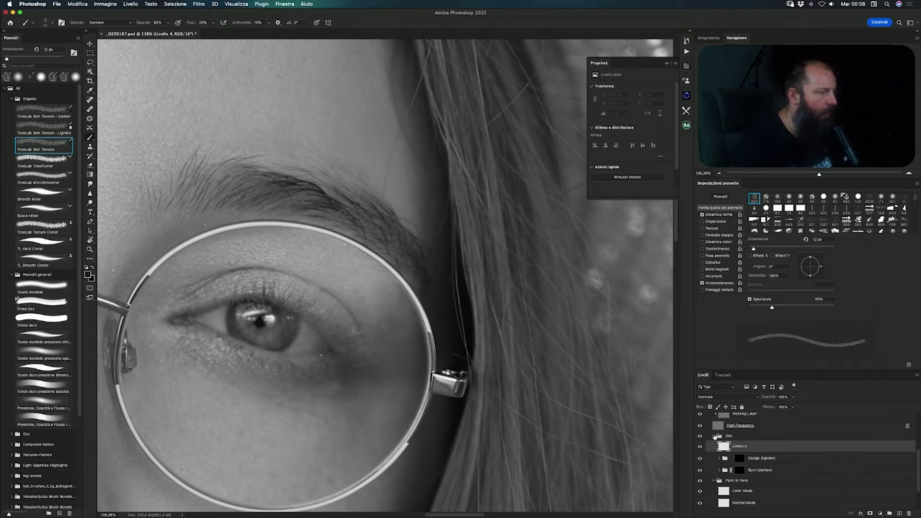
pyautogui.click(43, 289)
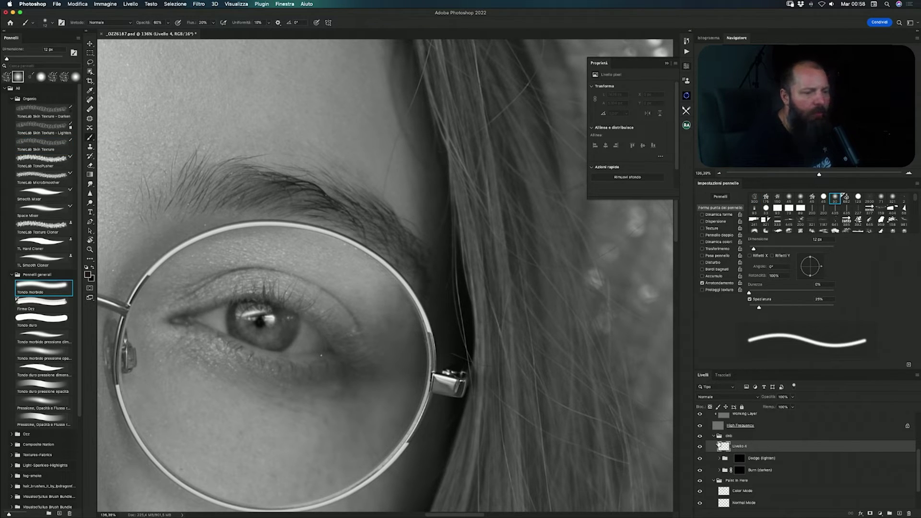
pyautogui.scroll(3, 716, 444)
pyautogui.click(700, 417)
pyautogui.scroll(2, 539, 398)
pyautogui.scroll(-1, 432, 365)
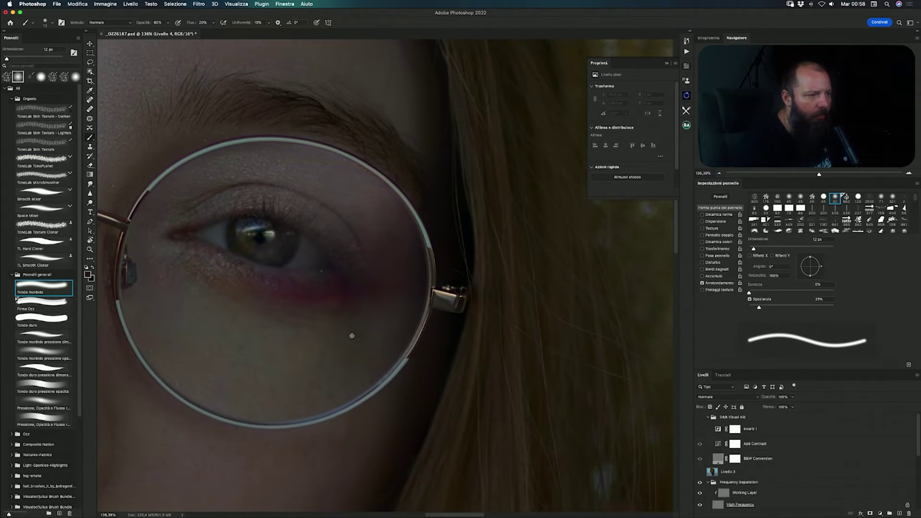
pyautogui.scroll(-3, 350, 333)
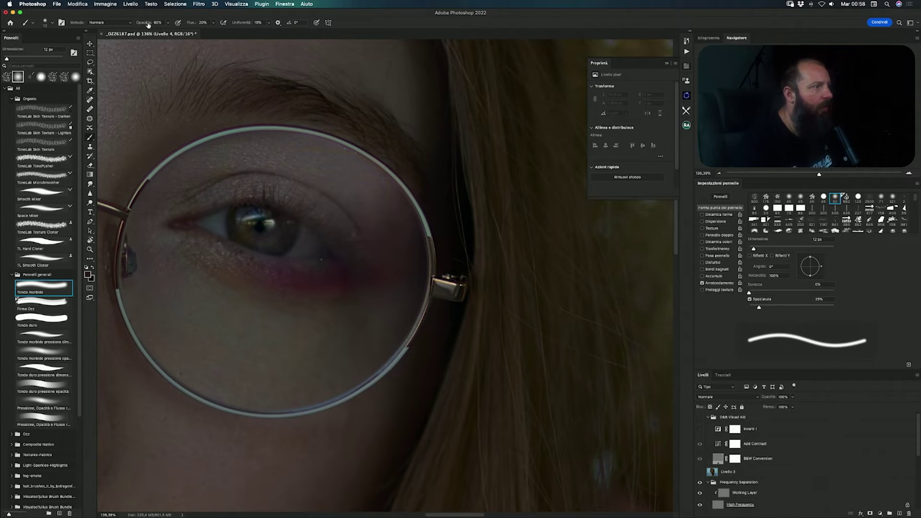
# - Paint sampled skin colour over the upper eyelid crease with a 111 px brush at 100% opacity and flow
pyautogui.moveTo(143, 22); pyautogui.dragTo(209, 23)
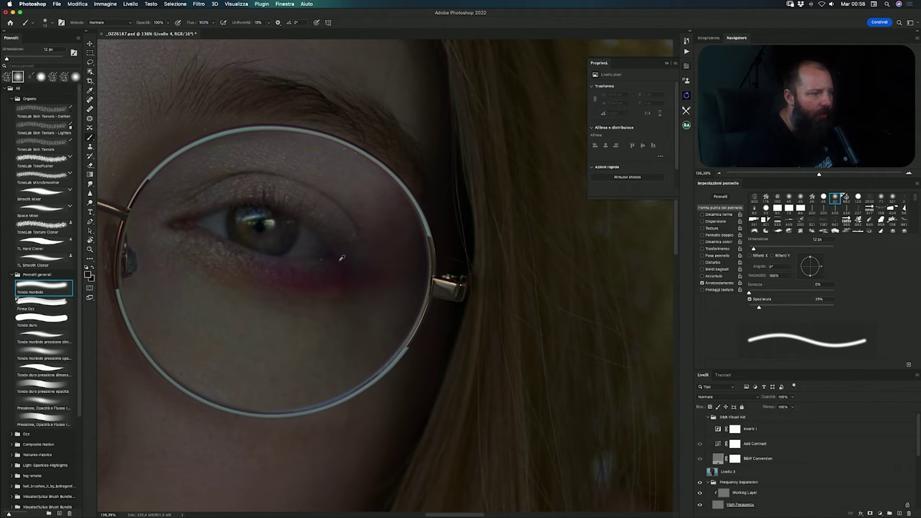
pyautogui.keyDown('alt'); pyautogui.click(421, 248); pyautogui.keyUp('alt')
pyautogui.moveTo(392, 216); pyautogui.dragTo(418, 216)
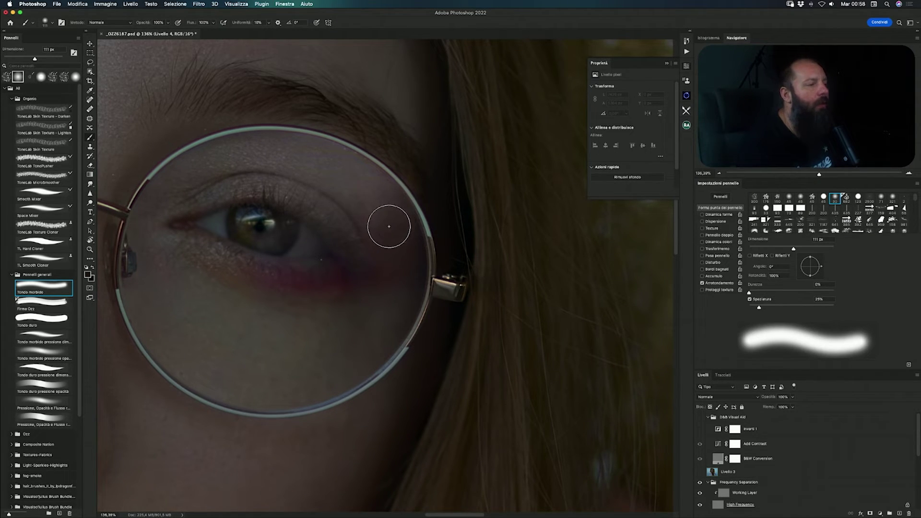
pyautogui.moveTo(298, 161)
pyautogui.mouseDown()
pyautogui.moveTo(282, 144)
pyautogui.moveTo(400, 220)
pyautogui.moveTo(243, 160)
pyautogui.moveTo(268, 187)
pyautogui.mouseUp()
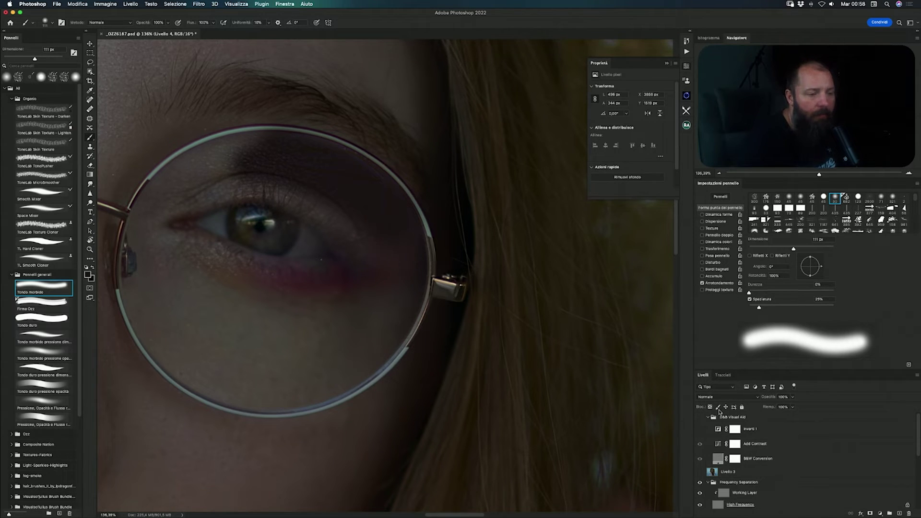
pyautogui.scroll(-5, 739, 423)
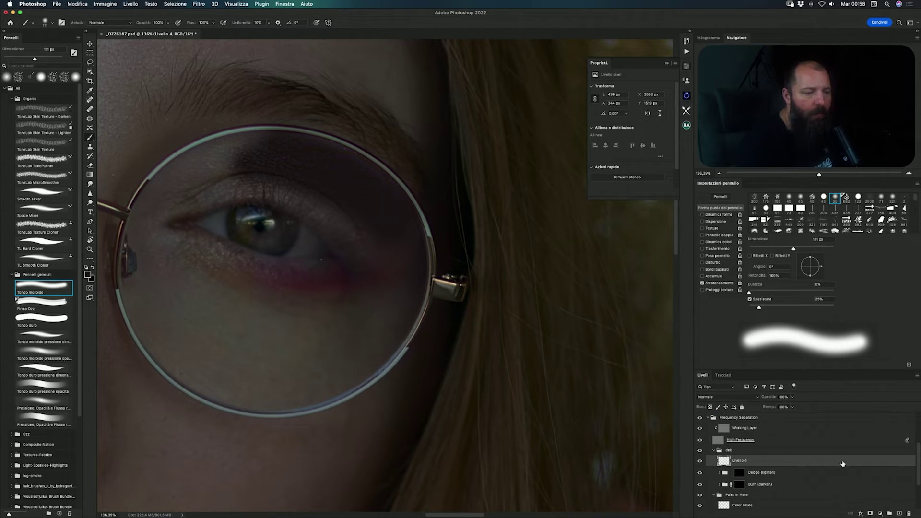
pyautogui.doubleClick(843, 464)
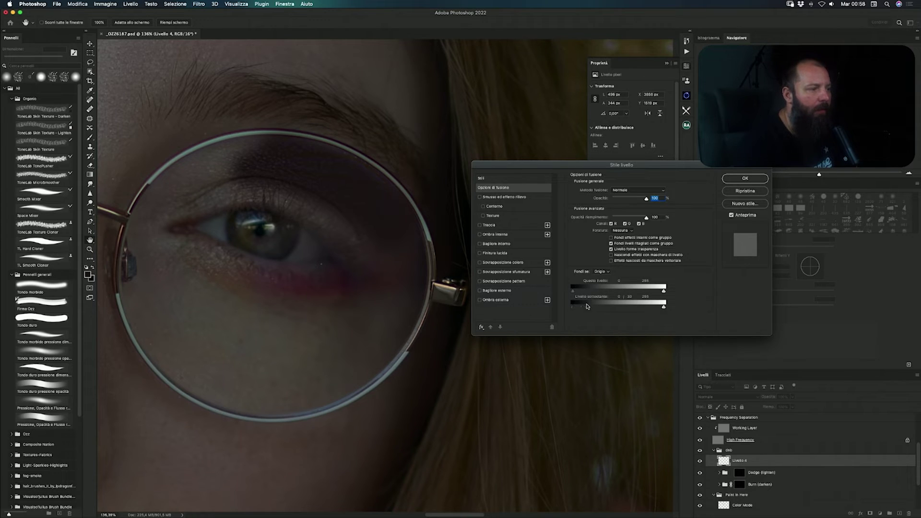
# - Set Livello 4's underlying-layer Blend If sliders to 0 and 255, and lower its opacity to 95%
pyautogui.moveTo(588, 306); pyautogui.dragTo(571, 306)
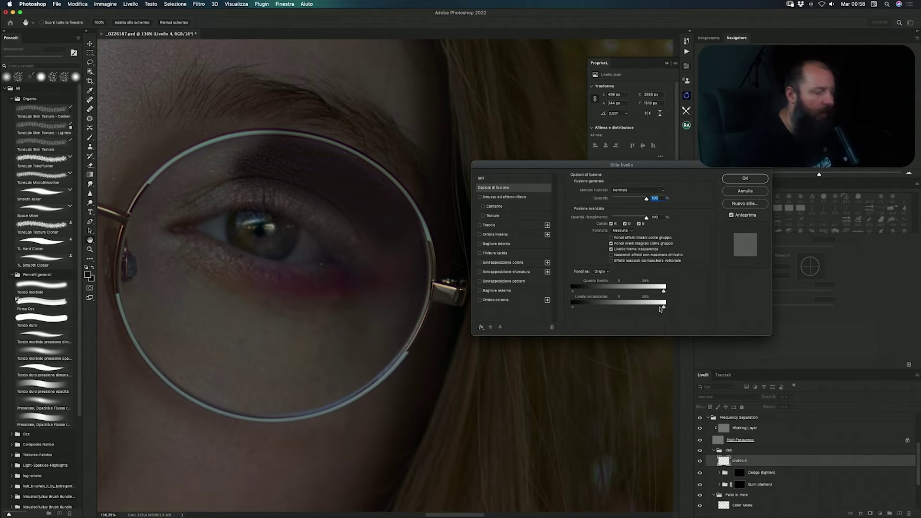
pyautogui.click(748, 191)
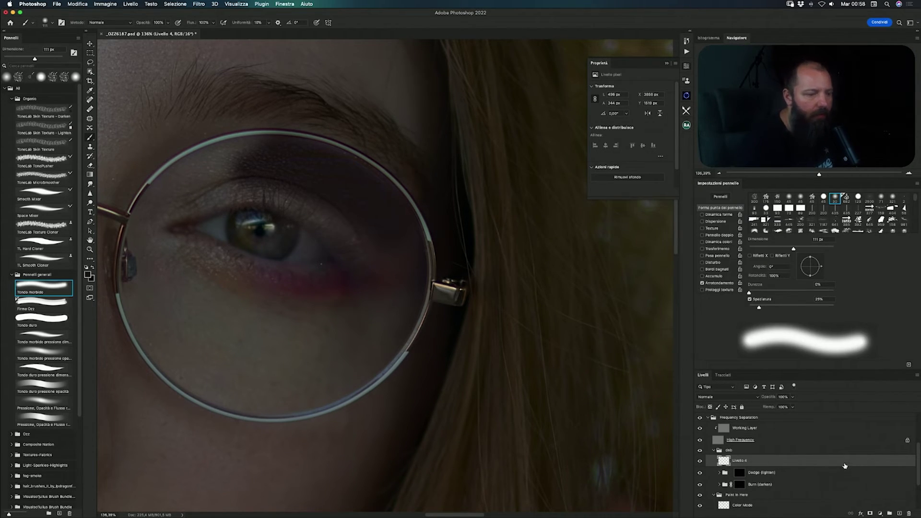
pyautogui.doubleClick(844, 464)
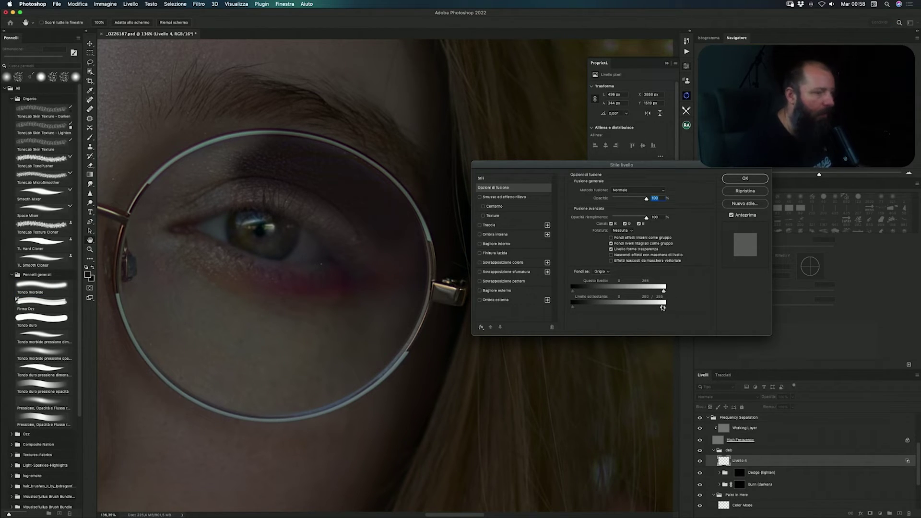
pyautogui.moveTo(662, 307); pyautogui.dragTo(631, 303)
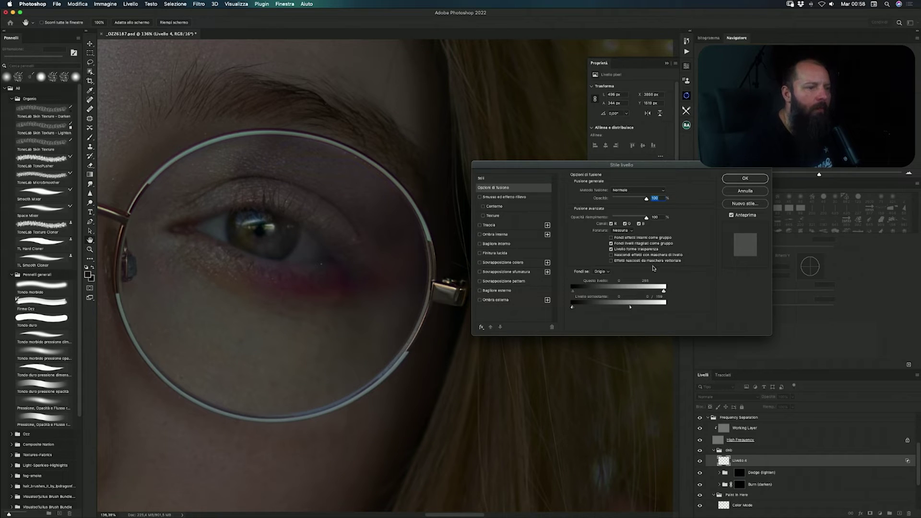
pyautogui.moveTo(645, 199); pyautogui.dragTo(636, 196)
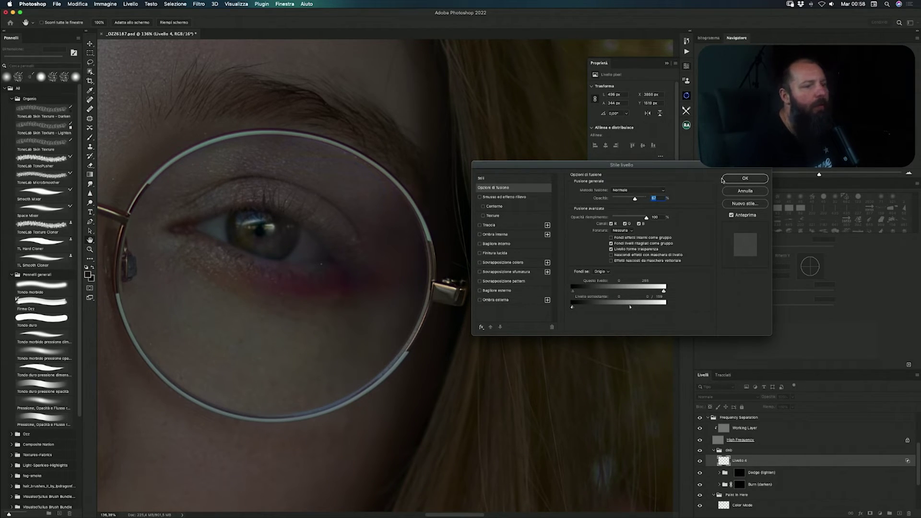
# - Apply the blending changes and add a layer mask to Livello 4
pyautogui.click(734, 178)
pyautogui.scroll(-5, 421, 248)
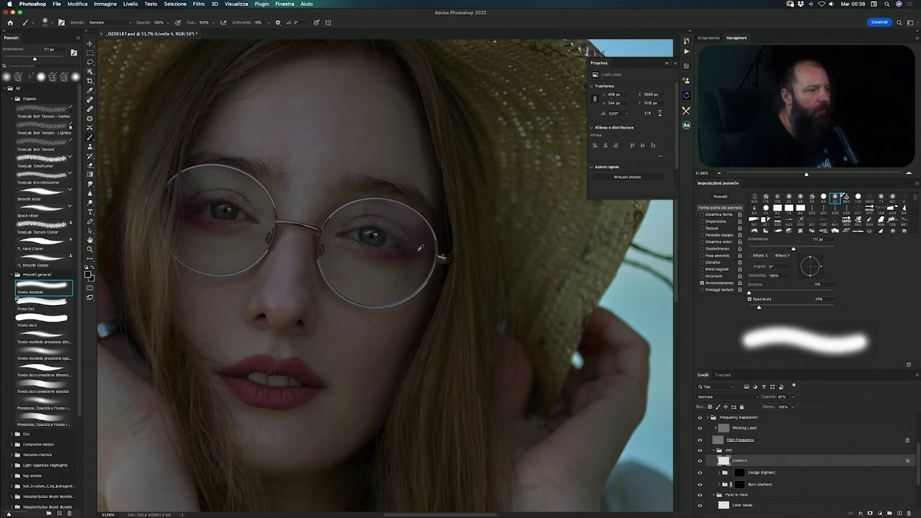
pyautogui.scroll(2, 395, 233)
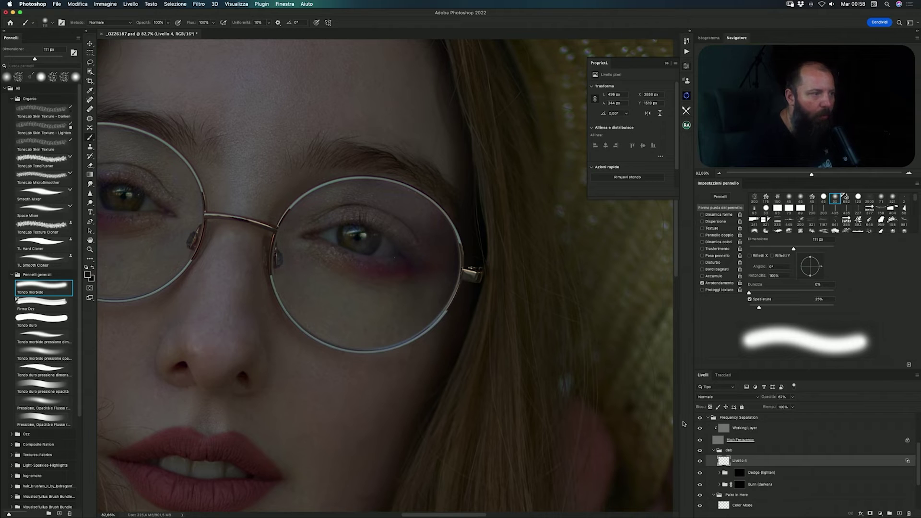
pyautogui.click(869, 513)
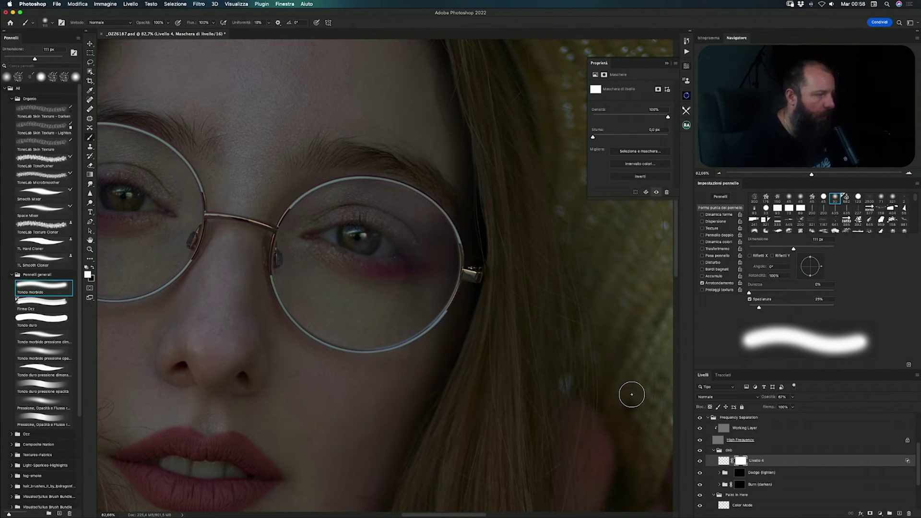
# - Set a 196 px black brush at about 16% flow and lower Livello 4's opacity to about 38%
pyautogui.moveTo(191, 23); pyautogui.dragTo(160, 21)
pyautogui.moveTo(367, 197); pyautogui.dragTo(384, 197)
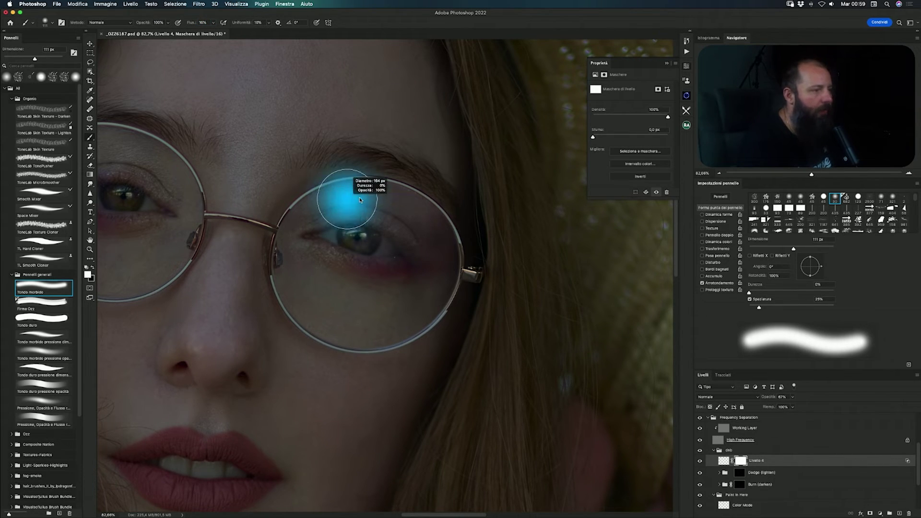
pyautogui.press('x')
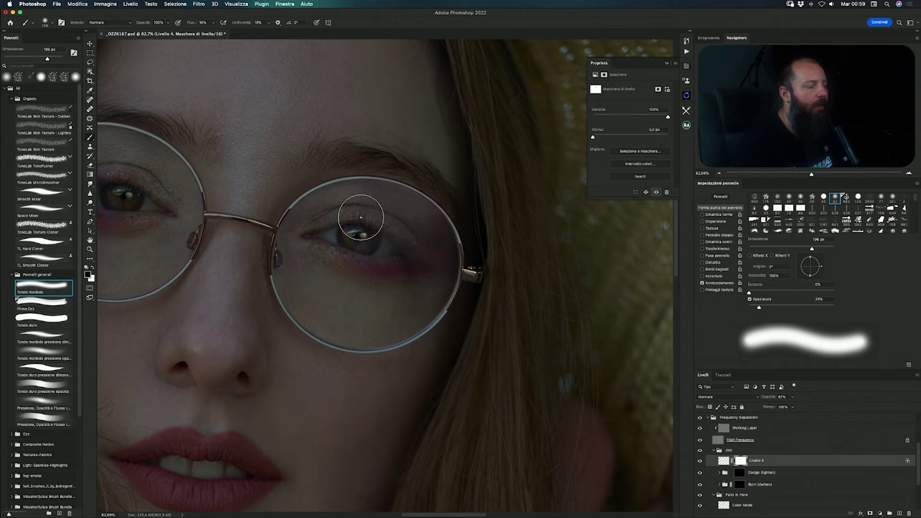
pyautogui.scroll(3, 356, 162)
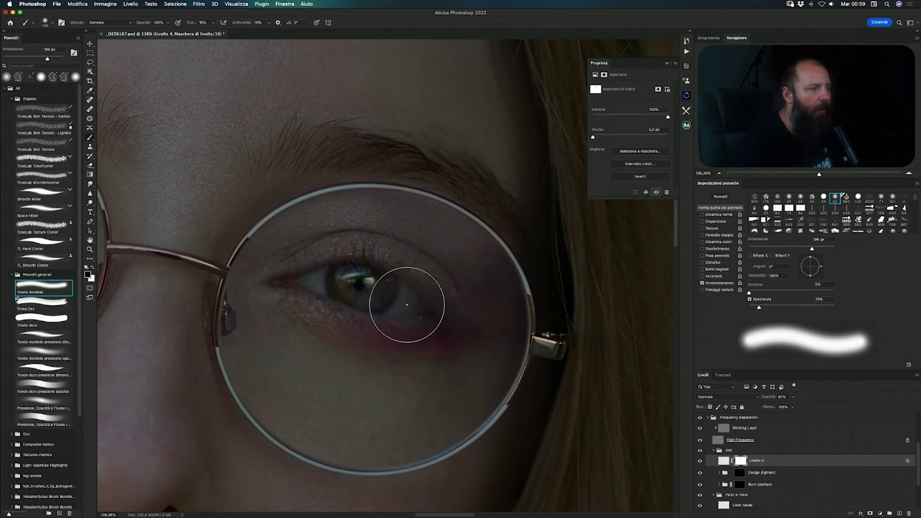
pyautogui.click(699, 462)
pyautogui.click(699, 461)
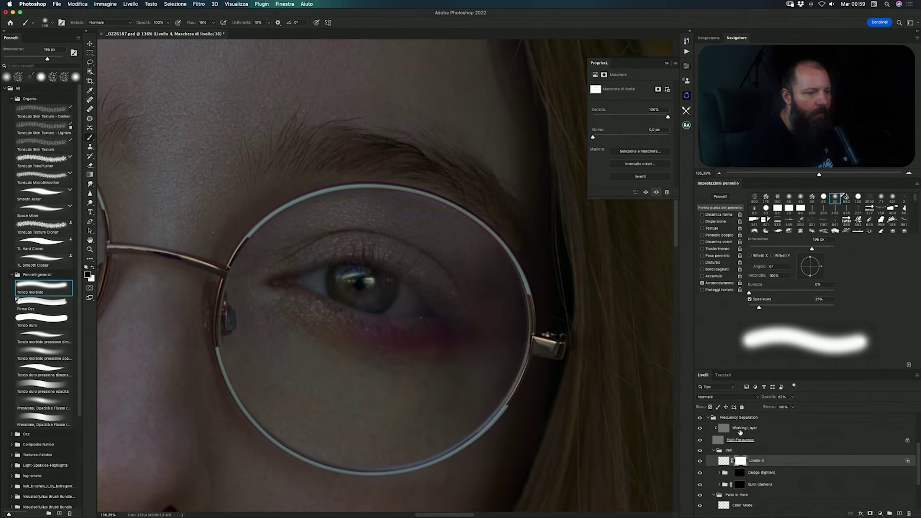
pyautogui.moveTo(769, 398); pyautogui.dragTo(710, 389)
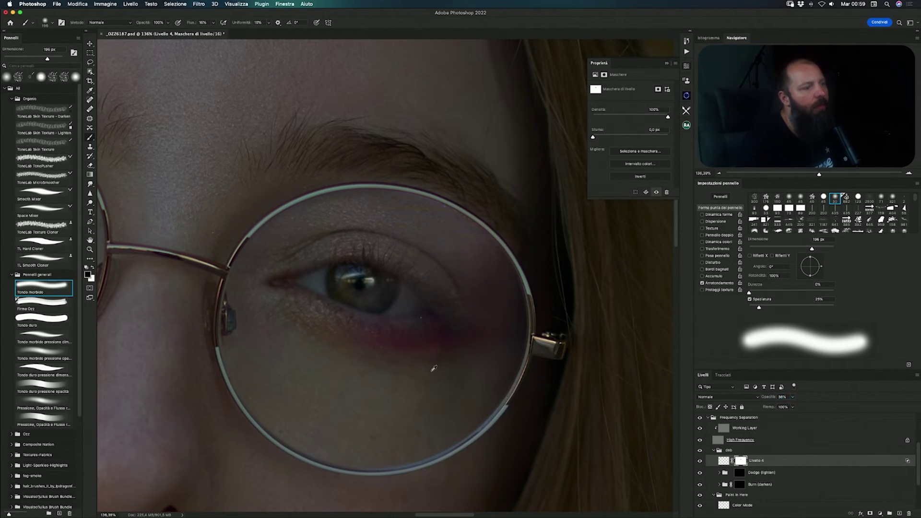
# - Fit the portrait in the window and try Livello 4 opacity at 31%, 45%, then 55%
pyautogui.press('super+0')
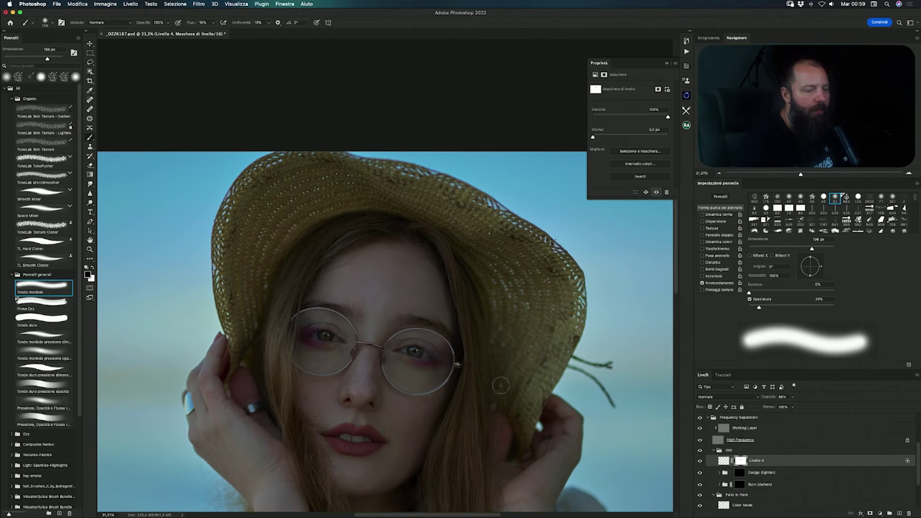
pyautogui.press('super+0')
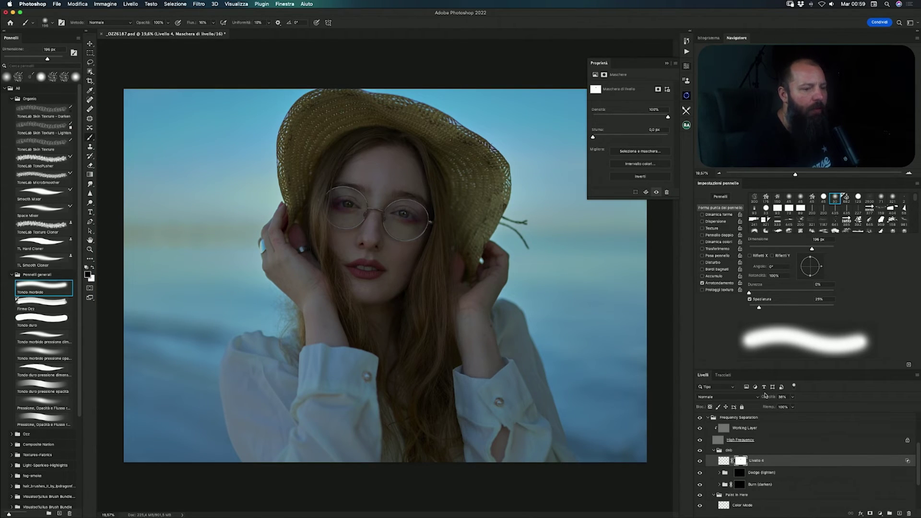
pyautogui.moveTo(764, 397); pyautogui.dragTo(773, 398)
pyautogui.write('31')
pyautogui.press('Return')
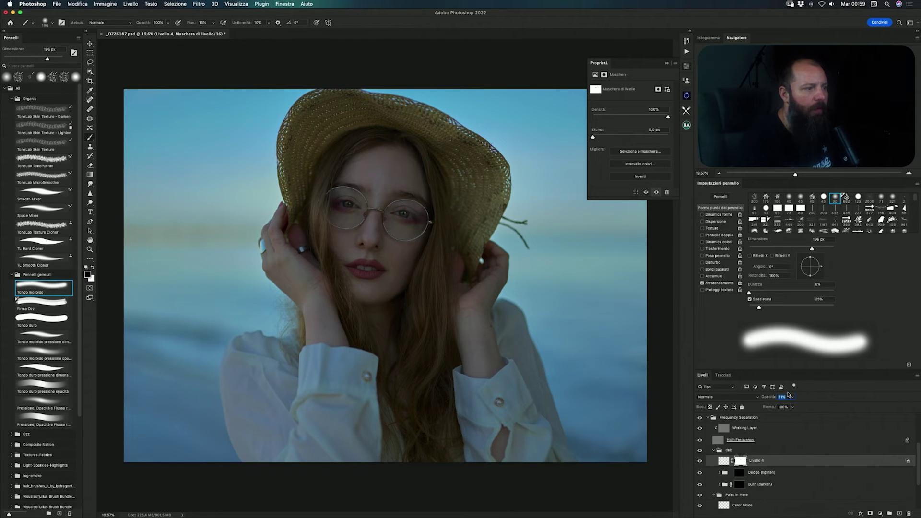
pyautogui.write('45')
pyautogui.press('Return')
pyautogui.write('55')
pyautogui.press('Return')
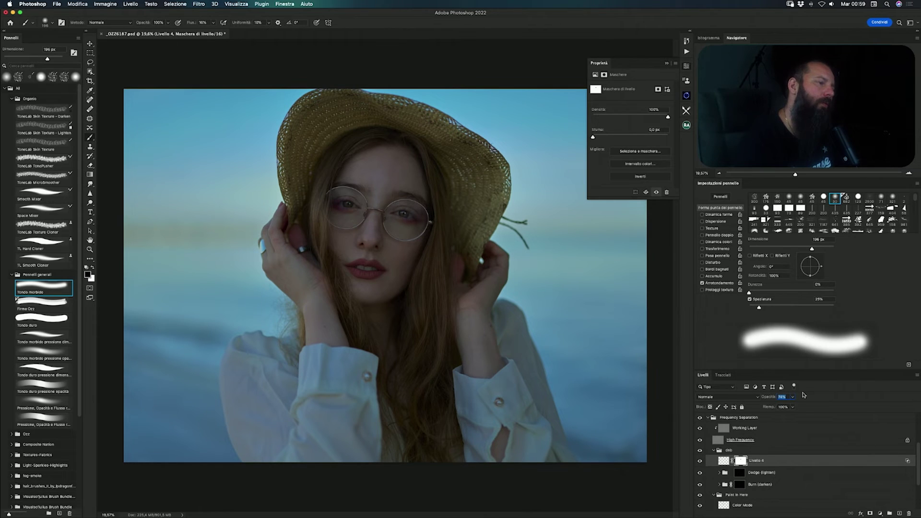
# - Fine-tune Livello 4 opacity down to 54%
pyautogui.moveTo(805, 395); pyautogui.dragTo(801, 394)
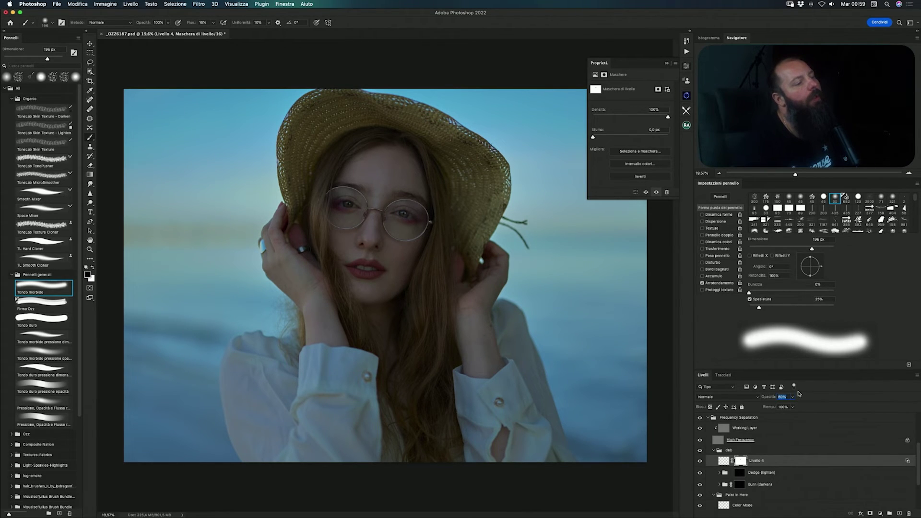
pyautogui.click(798, 394)
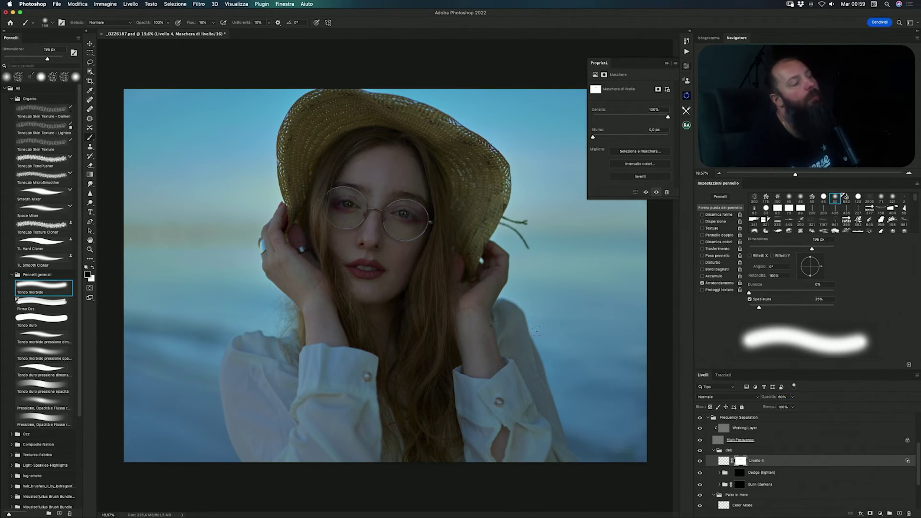
pyautogui.scroll(-3, 387, 283)
pyautogui.scroll(5, 376, 268)
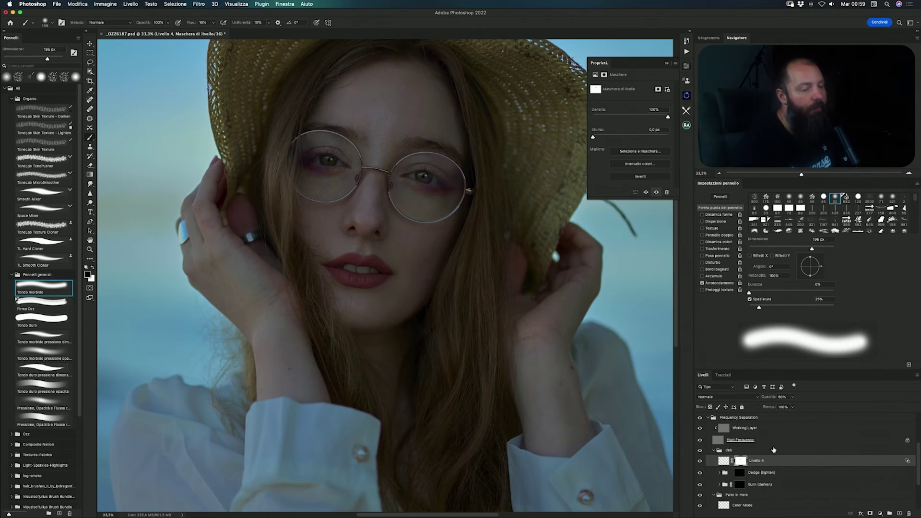
pyautogui.moveTo(770, 398); pyautogui.dragTo(768, 398)
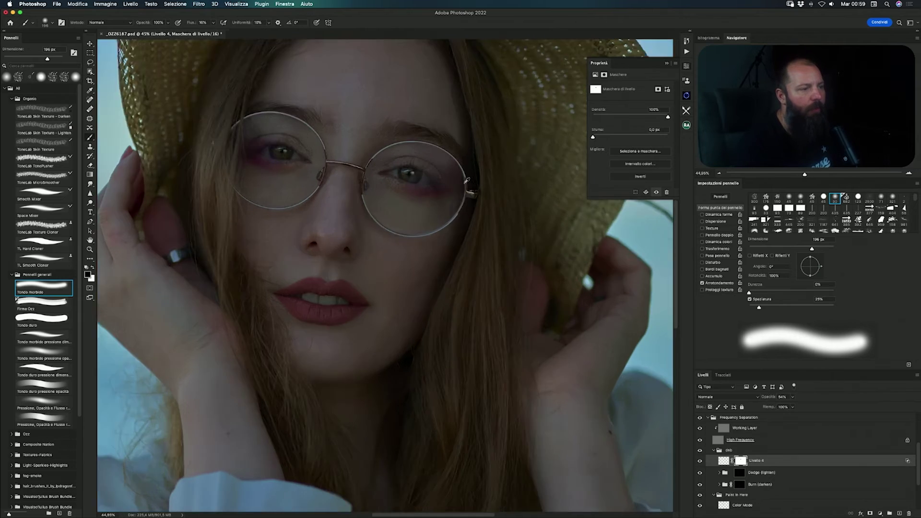
pyautogui.scroll(4, 464, 199)
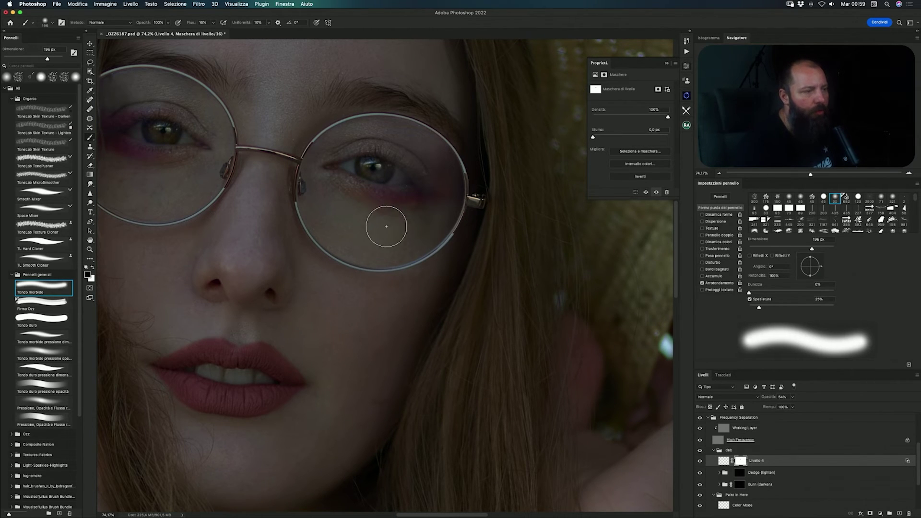
pyautogui.scroll(-2, 389, 230)
pyautogui.scroll(-2, 389, 231)
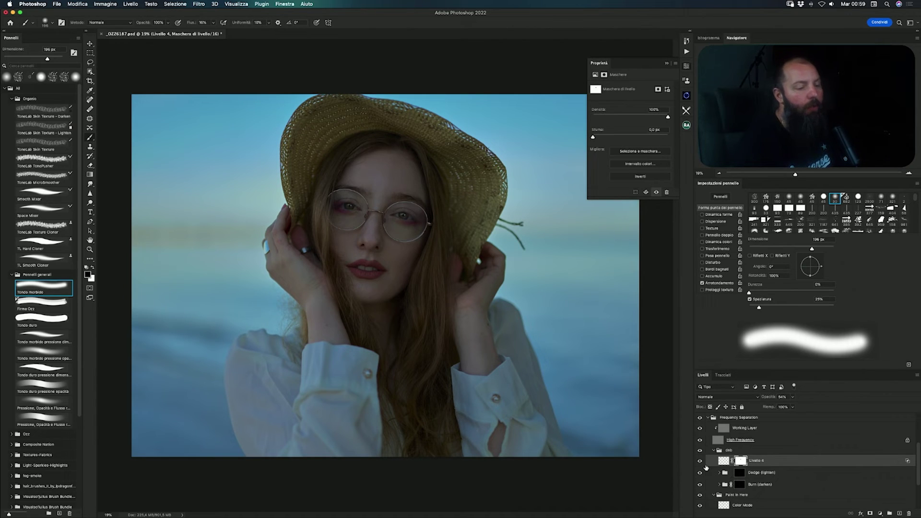
pyautogui.scroll(2, 446, 211)
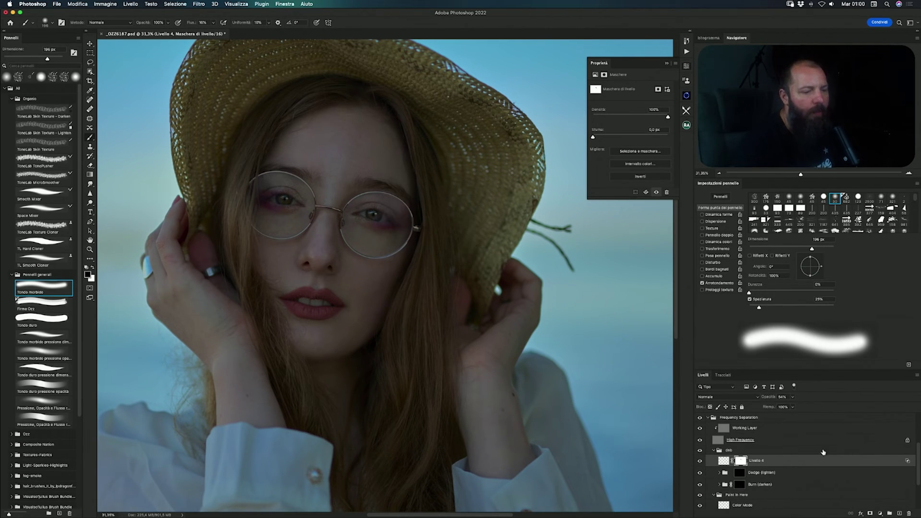
# - Split Livello 4's Underlying Layer blend range in Blending Options for a smoother fade
pyautogui.doubleClick(834, 463)
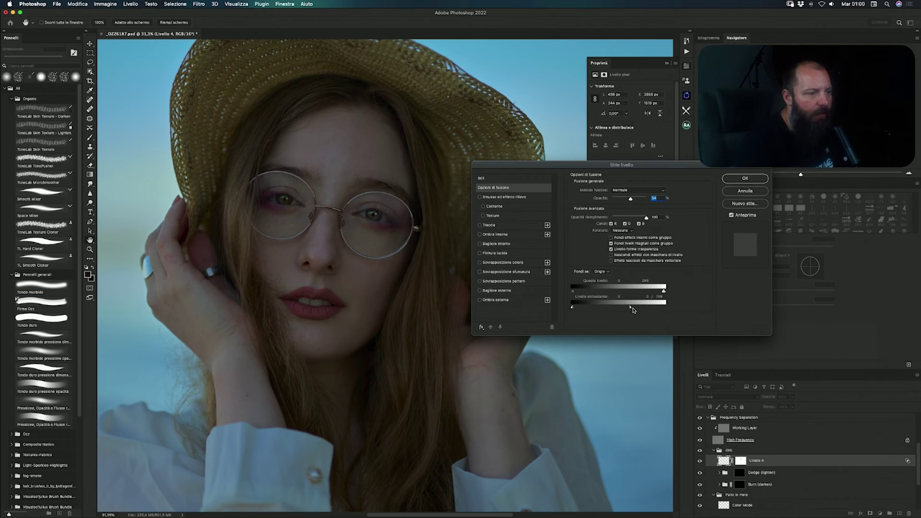
pyautogui.moveTo(619, 305); pyautogui.dragTo(648, 301)
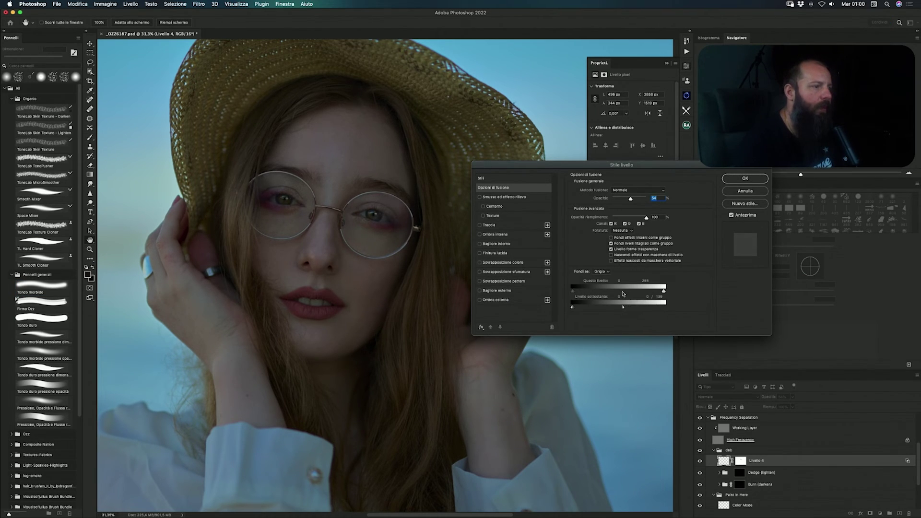
pyautogui.click(731, 180)
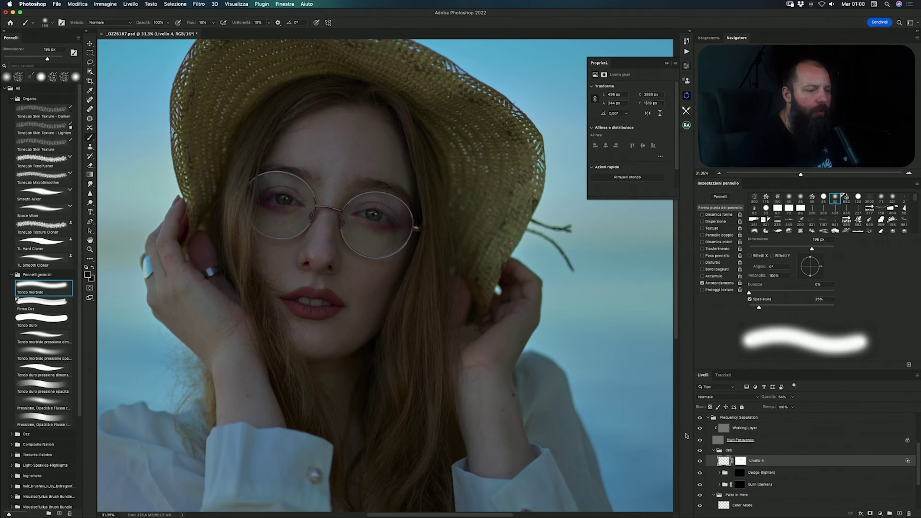
# - Close the Properties panel
pyautogui.scroll(-3, 424, 330)
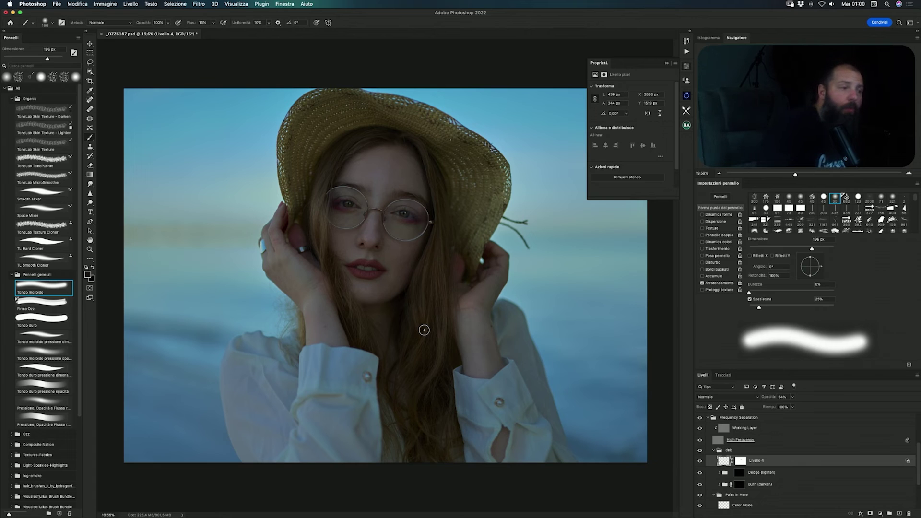
pyautogui.scroll(5, 360, 191)
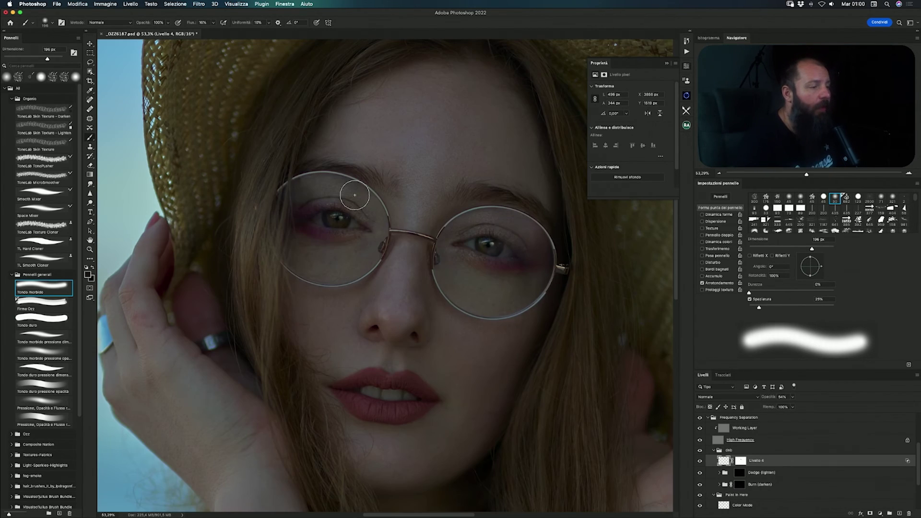
pyautogui.scroll(-2, 364, 194)
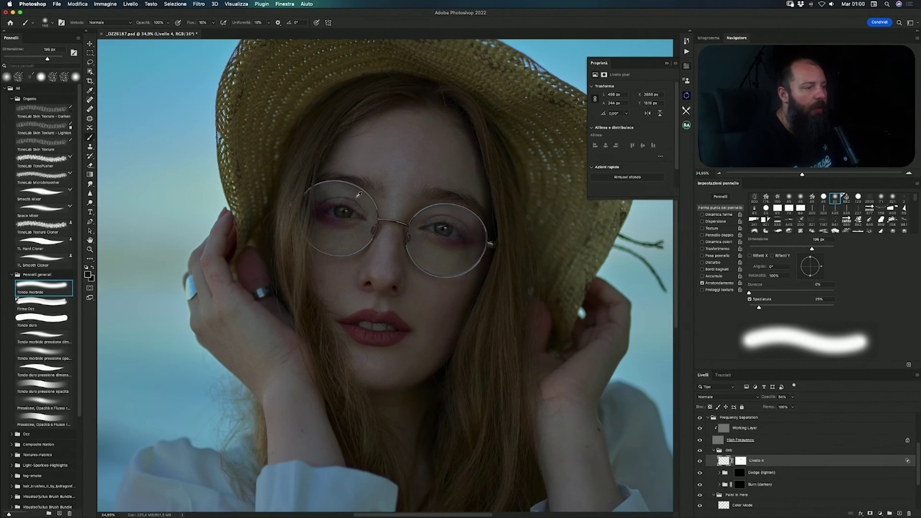
pyautogui.click(666, 65)
# - Toggle the Frequency Separation group's visibility to compare before and after
pyautogui.scroll(2, 710, 461)
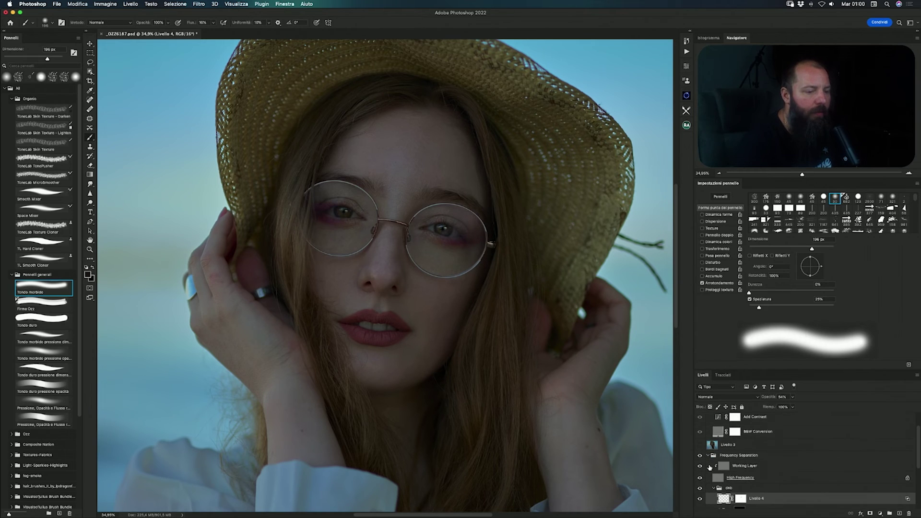
pyautogui.click(701, 457)
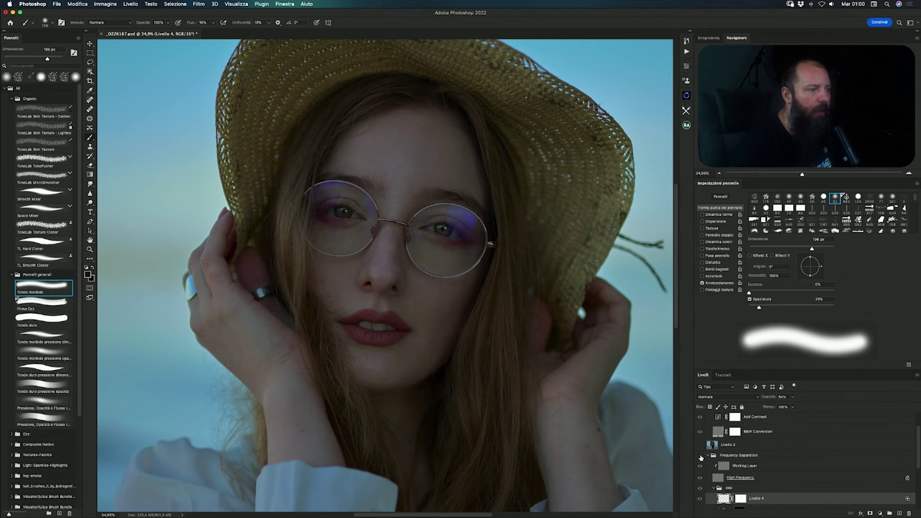
pyautogui.click(701, 458)
pyautogui.click(701, 457)
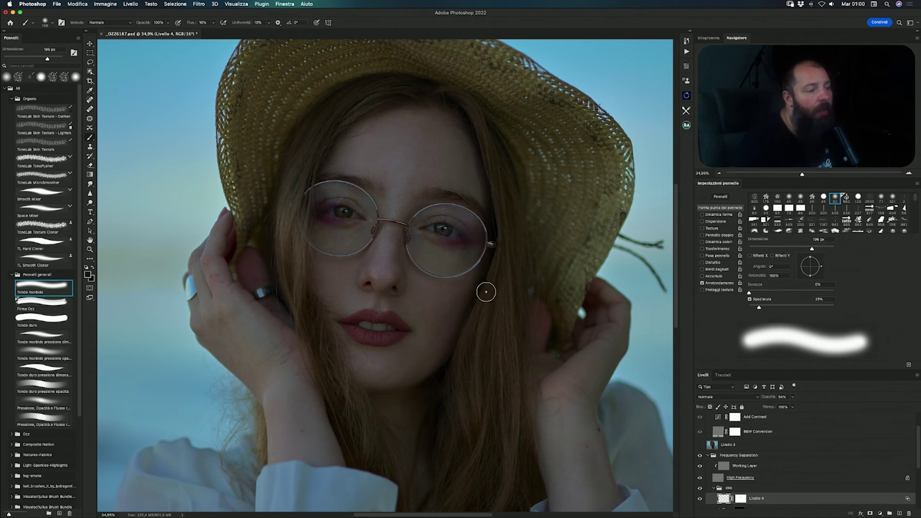
pyautogui.scroll(-2, 484, 290)
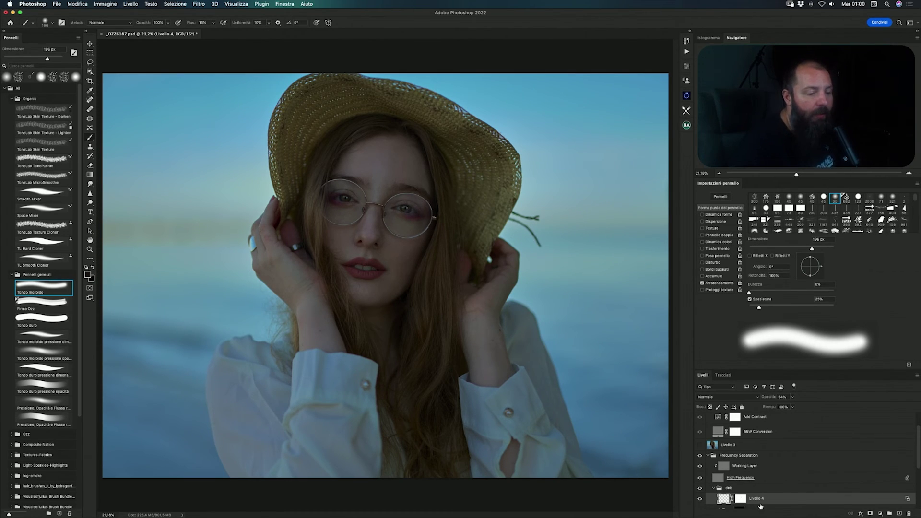
pyautogui.doubleClick(794, 496)
pyautogui.click(755, 196)
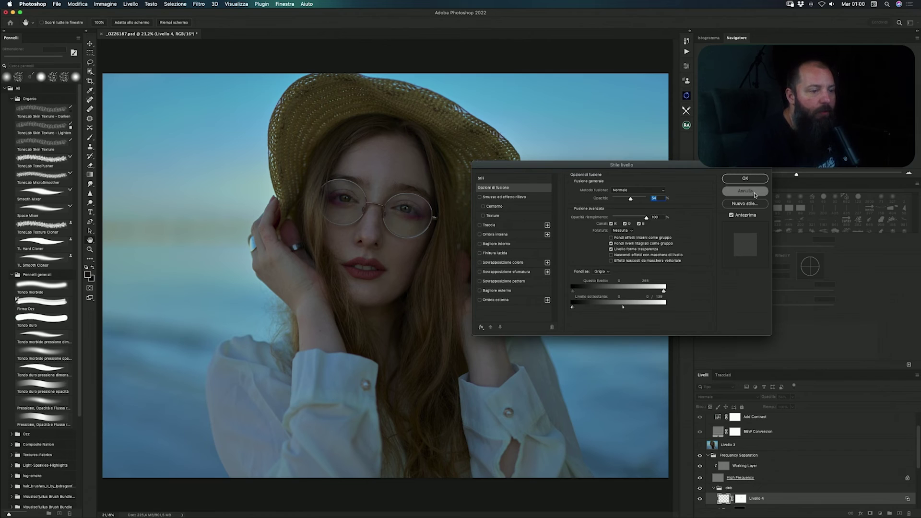
pyautogui.doubleClick(771, 498)
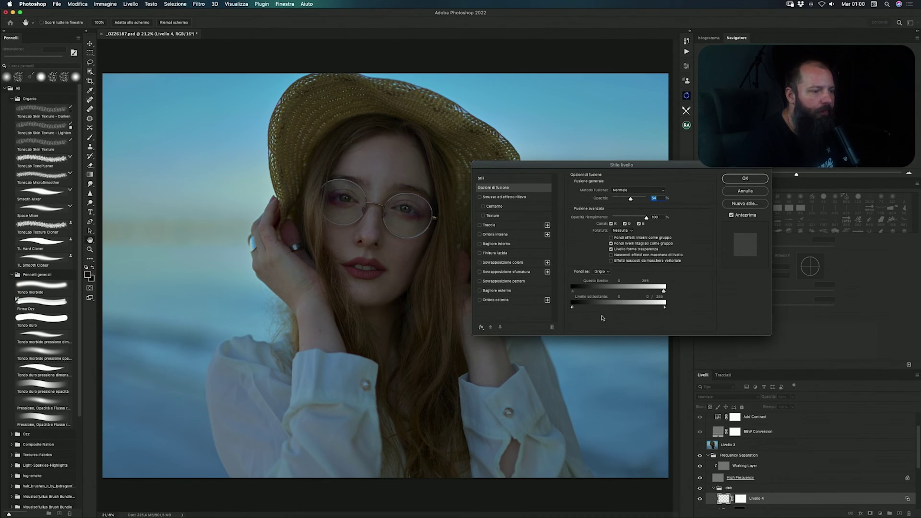
pyautogui.click(750, 193)
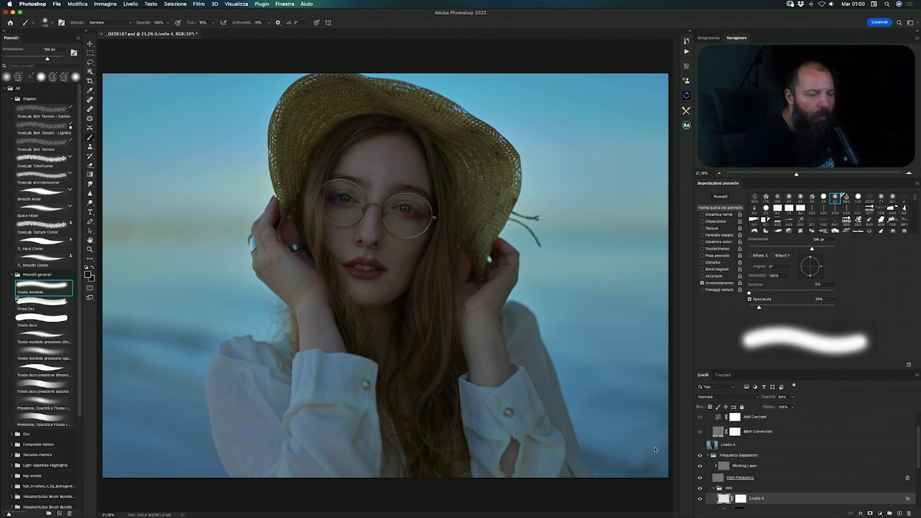
pyautogui.scroll(-3, 463, 280)
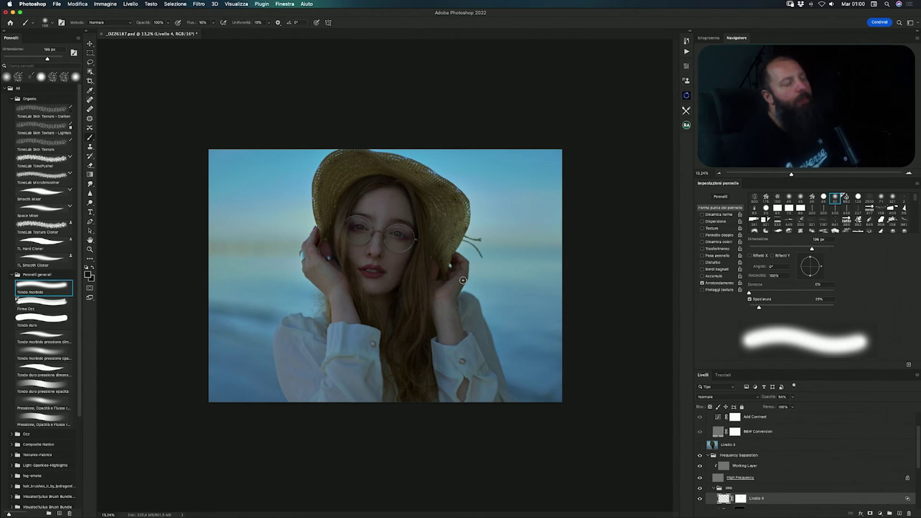